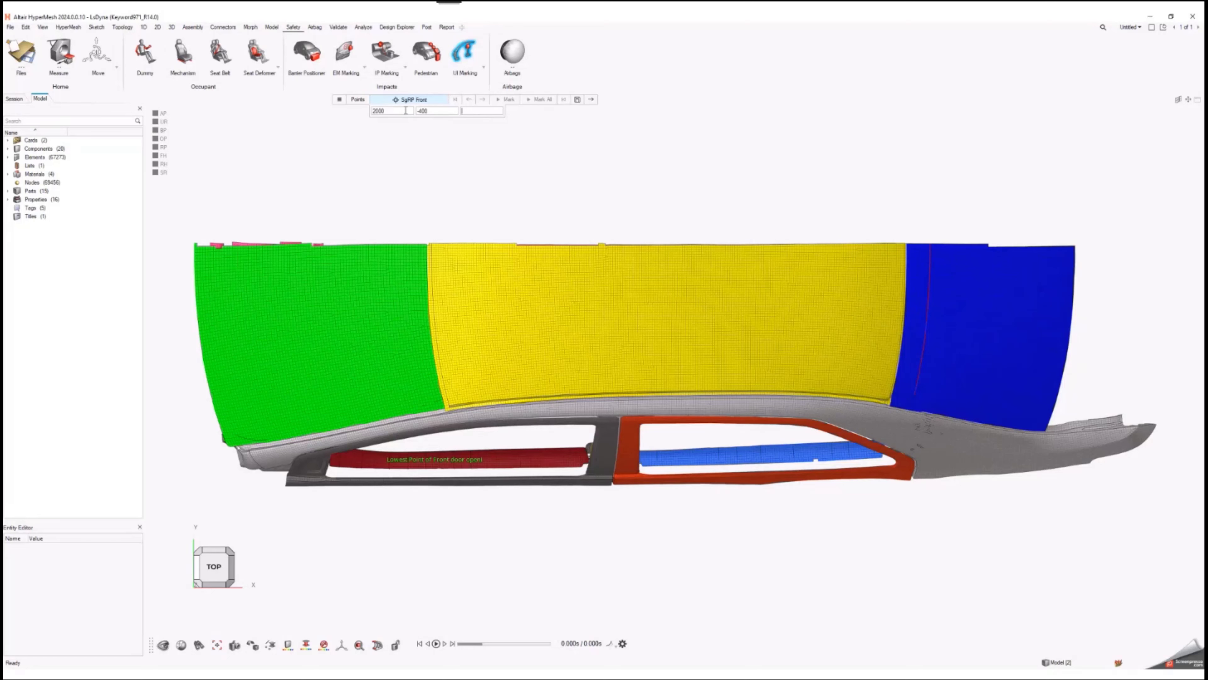
Complete the front SgRP coordinates with a Z value of 500 and select the yellow roof and grey body side as exterior parts
text(00)
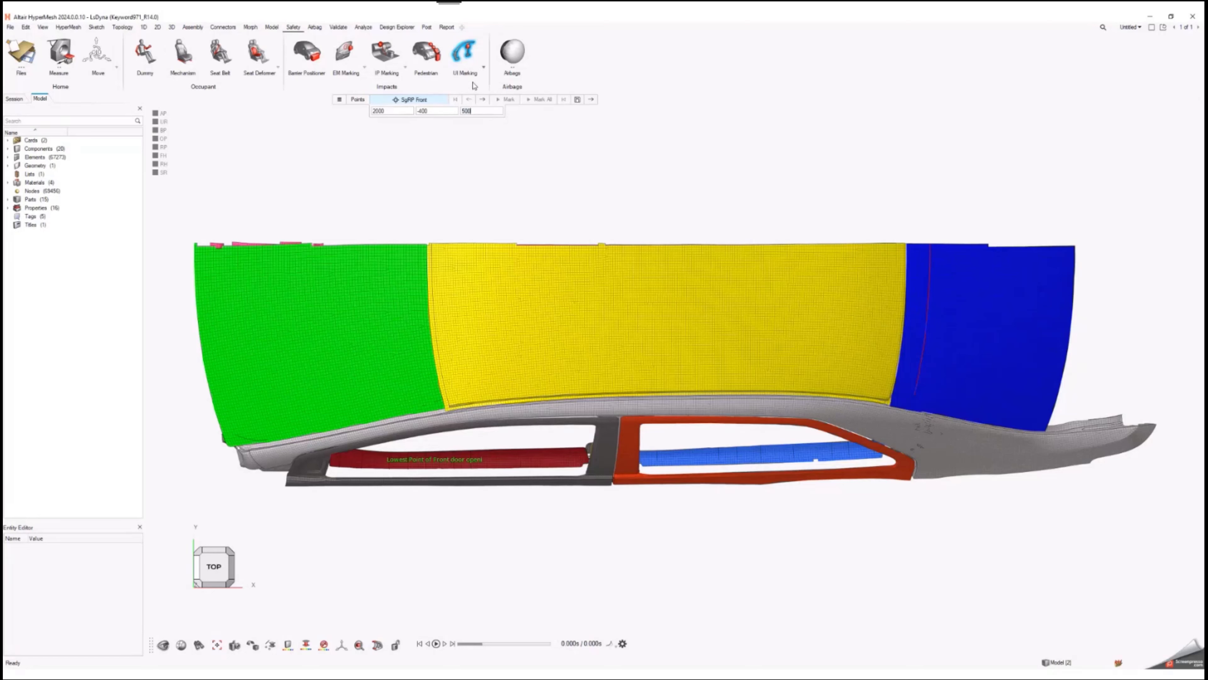
click(485, 99)
key(Return)
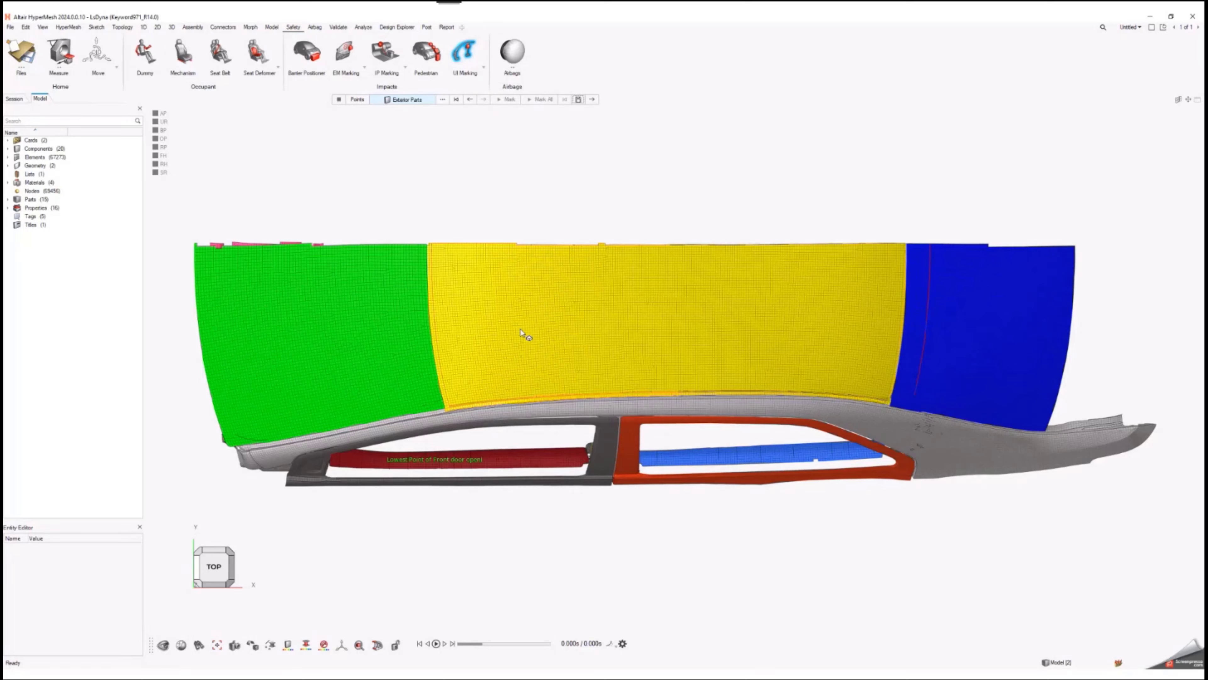
click(524, 405)
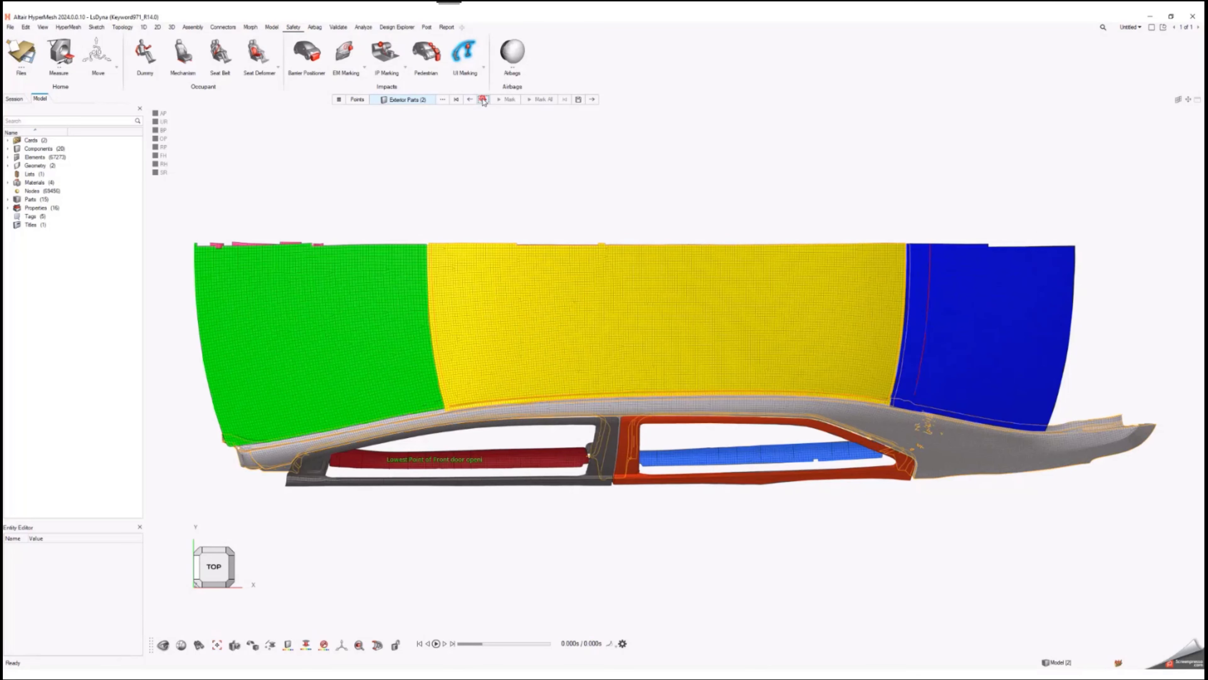
click(483, 99)
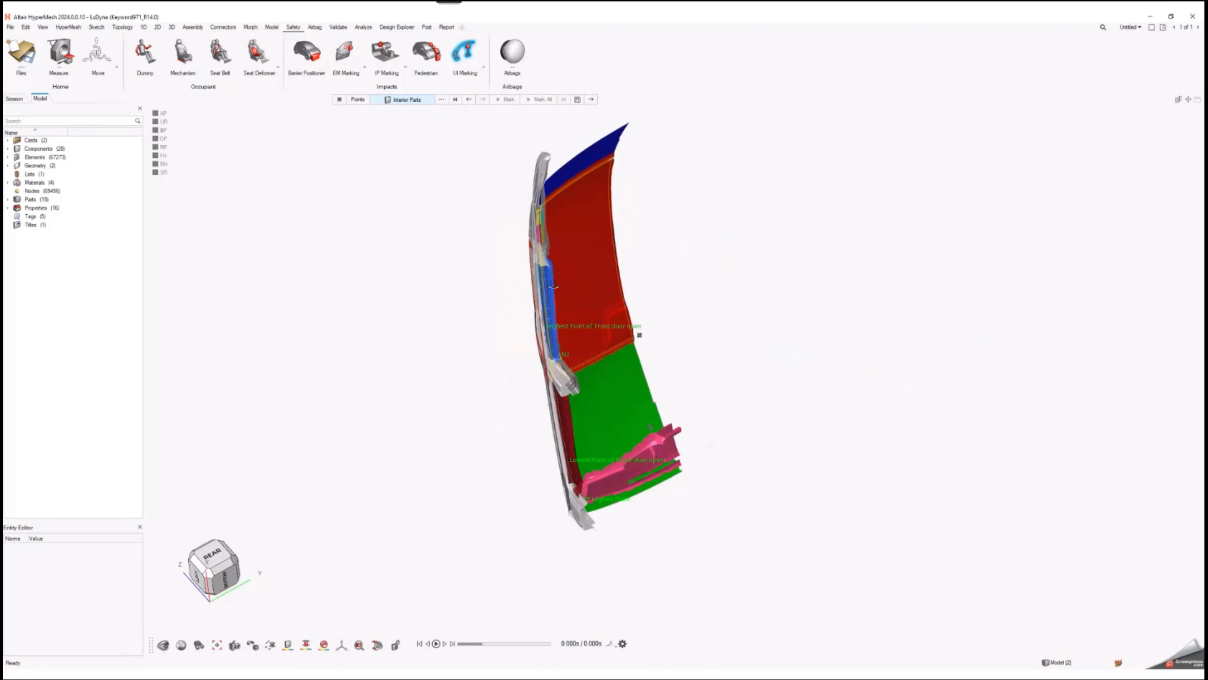
Select the red headliner, cyan side-rail trim and pillar trims as interior parts, and accept the green windshield and A-pillar part selections
ctrl+drag(553, 286, 440, 308)
click(549, 225)
click(574, 217)
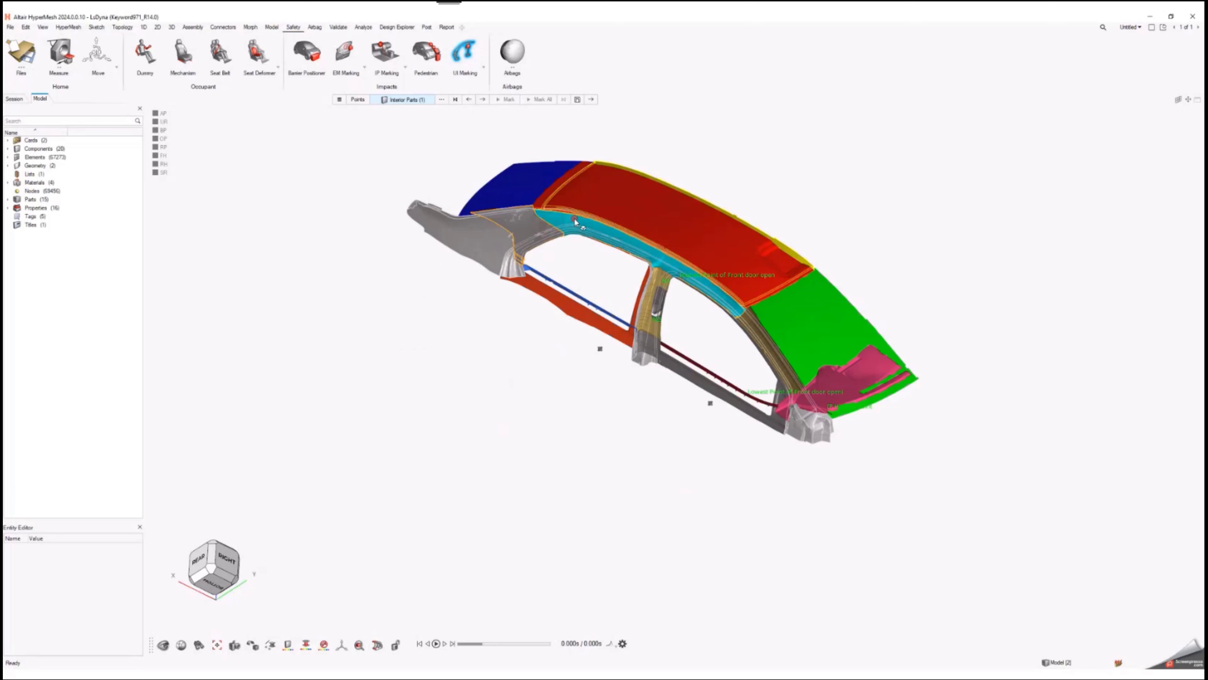
click(595, 205)
click(659, 303)
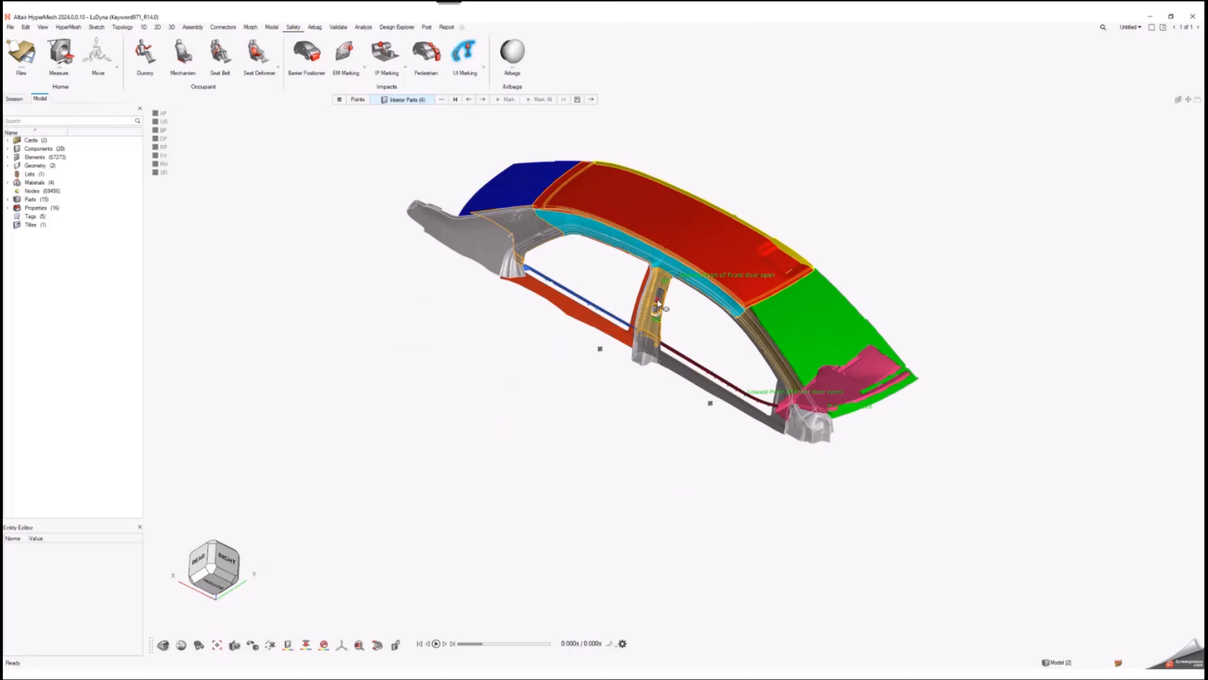
click(767, 339)
middle_click(767, 339)
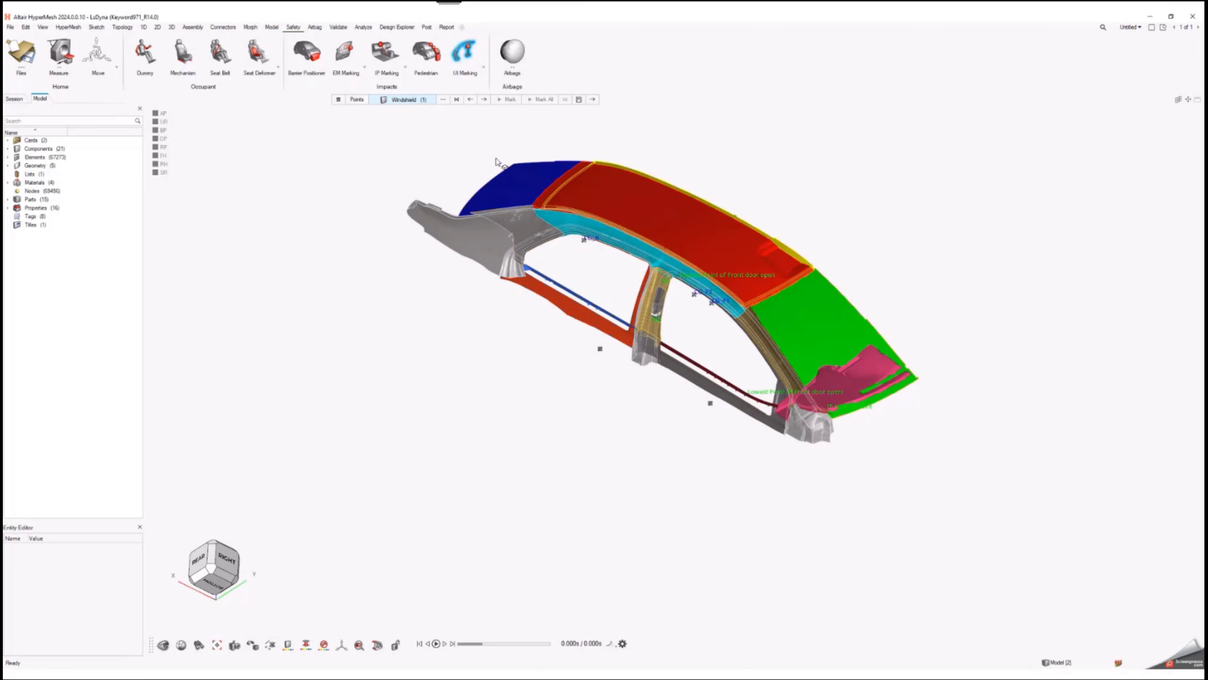
middle_click(598, 247)
Enable AP1, AP2 and AP3, pick the instrument panel's highest node as IP Highest Point, and mark the A-pillar targets
click(377, 135)
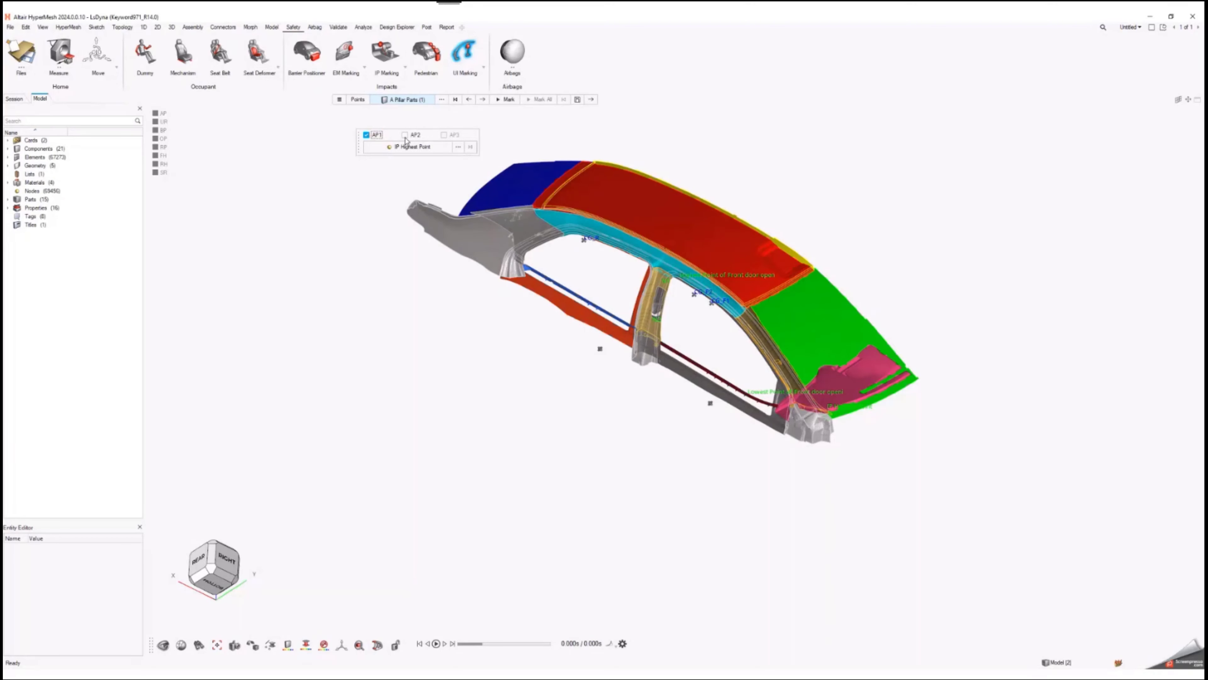
click(405, 134)
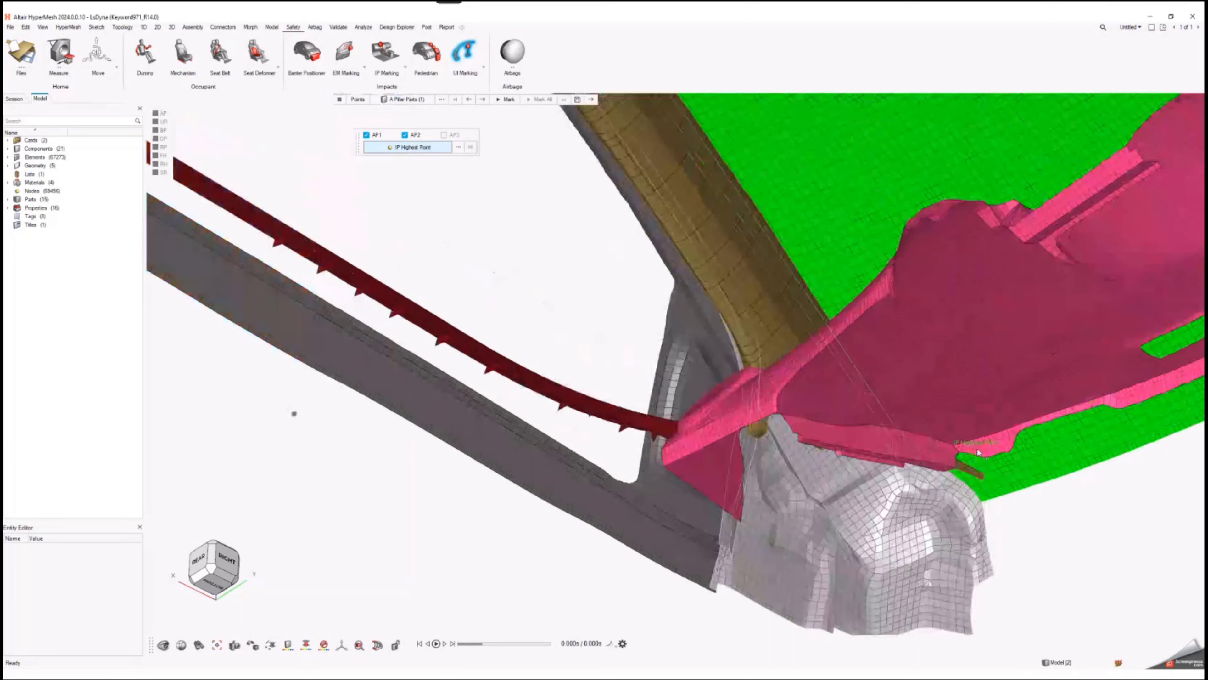
click(947, 444)
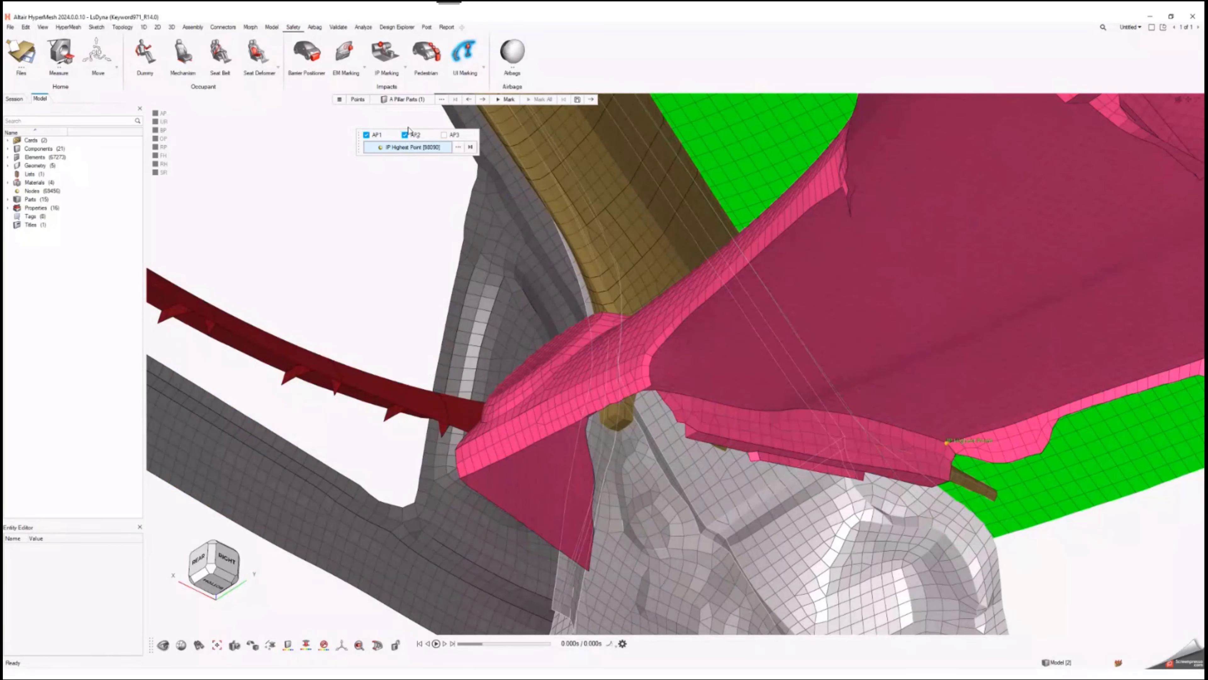
click(443, 135)
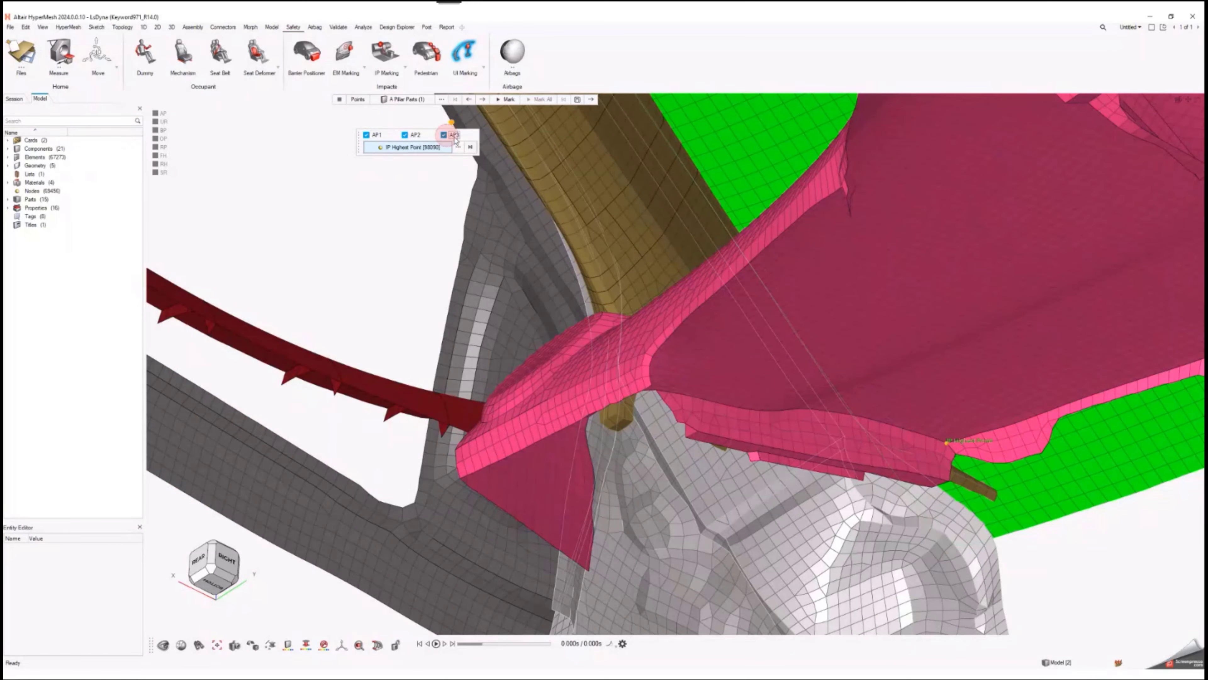
click(505, 99)
scroll(582, 351, down, 8)
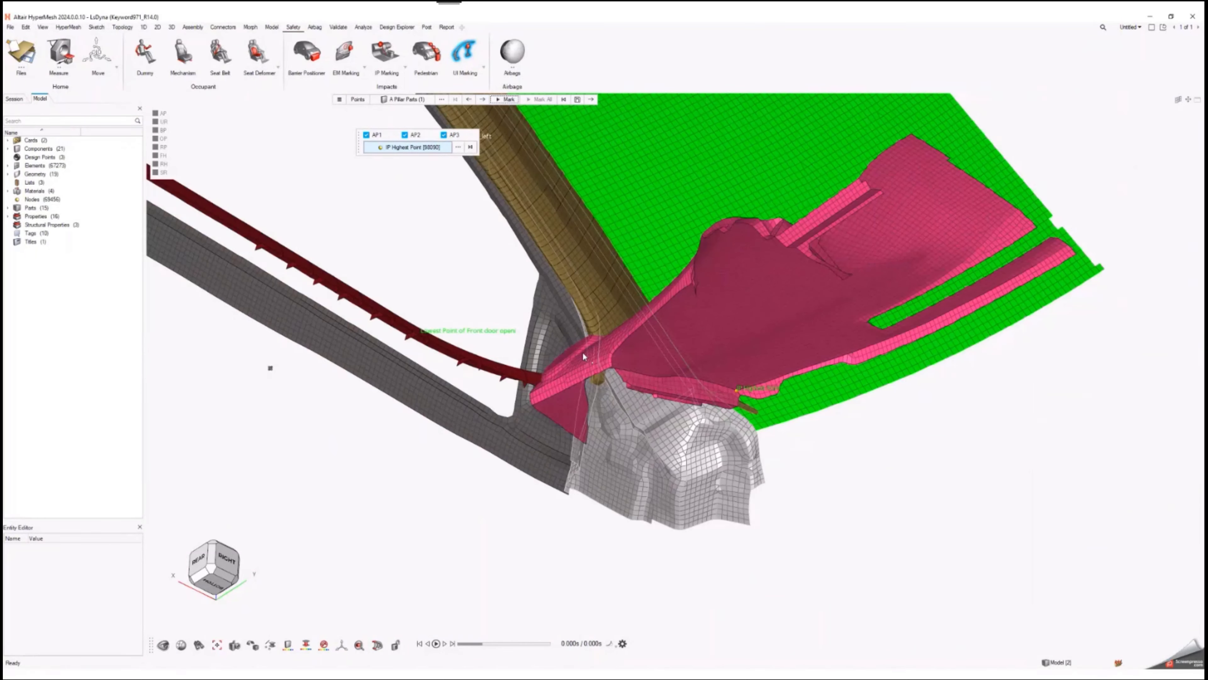
right_drag(582, 351, 700, 490)
middle_drag(701, 428, 531, 295)
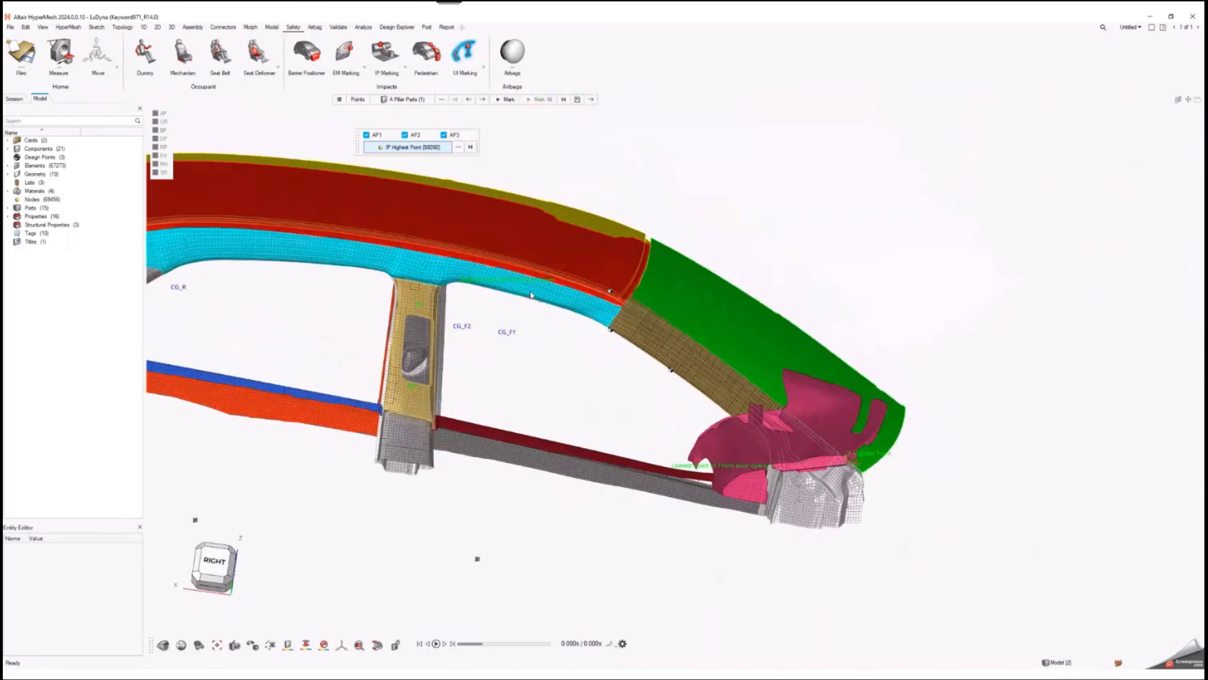
Select the red headliner as the interior roof part for the UR zone and mark the zone
click(483, 100)
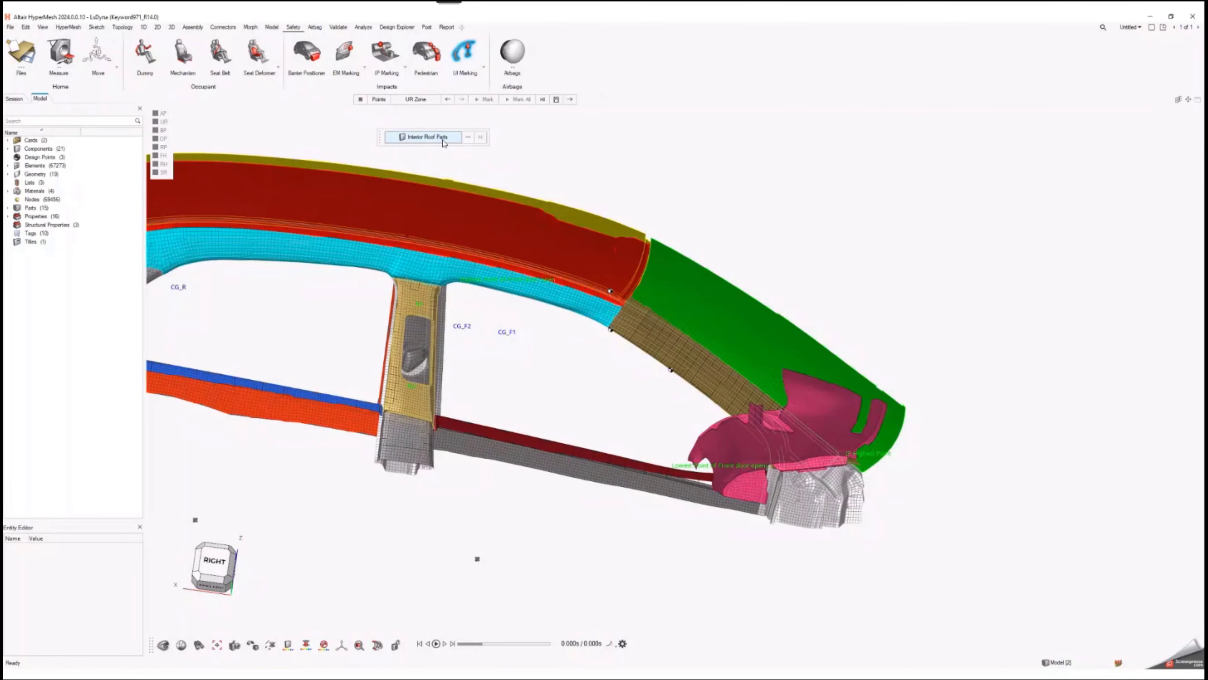
click(443, 171)
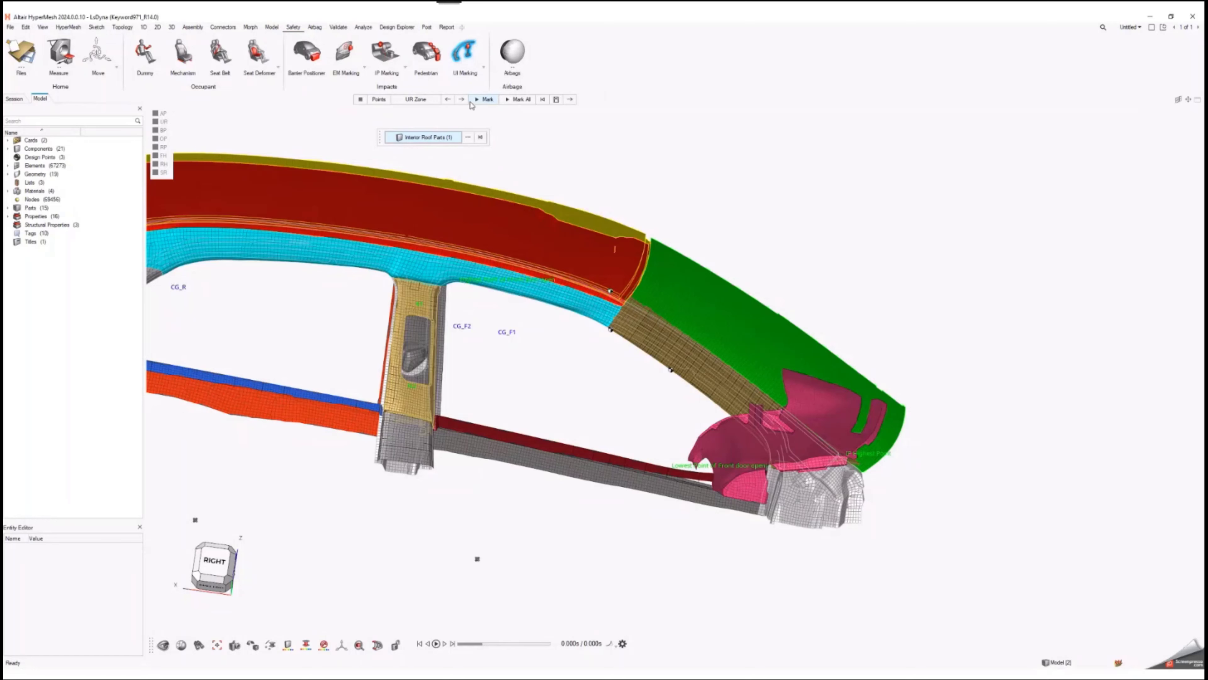
click(482, 99)
Display the AP construction lines, points and planes and examine them around the A-pillar
scroll(532, 318, up, 3)
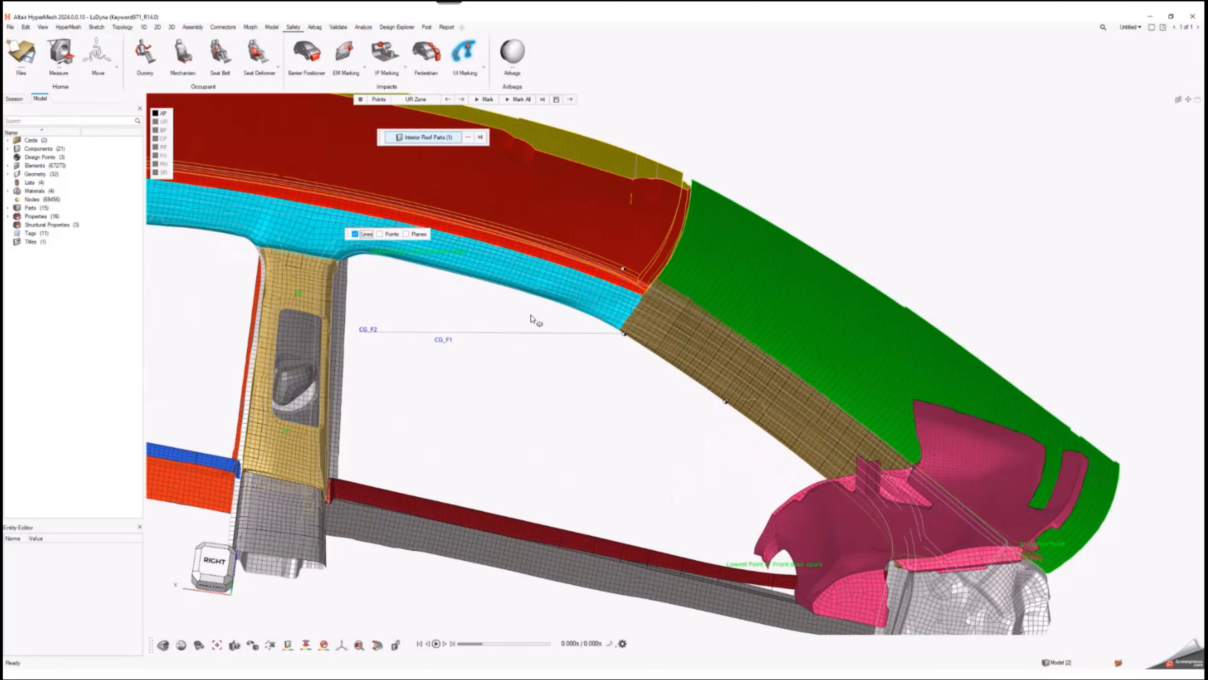
click(380, 234)
click(406, 234)
middle_drag(545, 257, 563, 375)
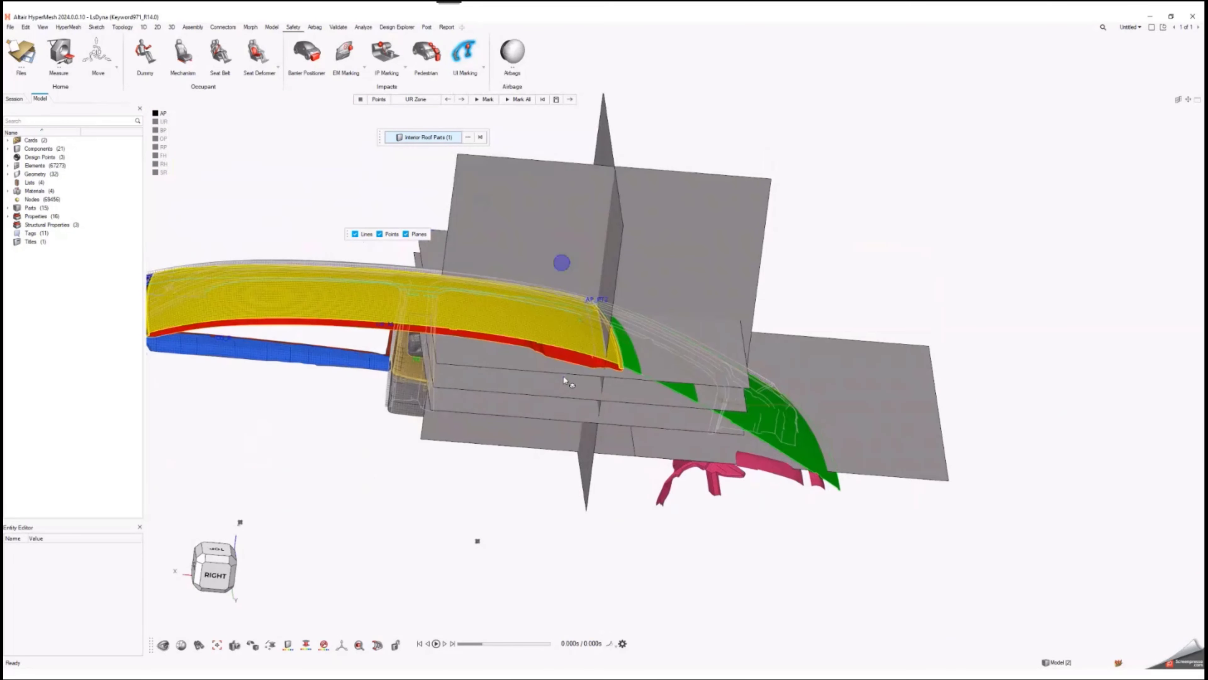
Show the UR zone's lines, points and planes on the headliner for inspection, and hide them all again
click(162, 121)
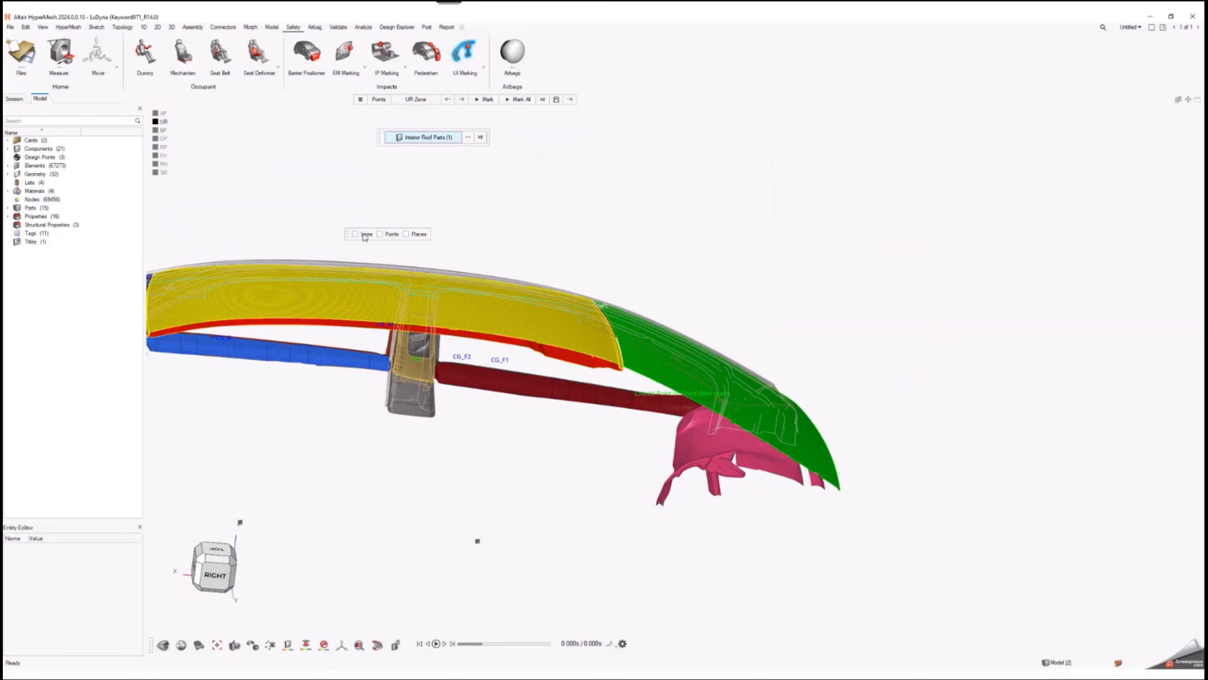
click(363, 234)
middle_drag(421, 345, 381, 190)
right_drag(369, 178, 508, 274)
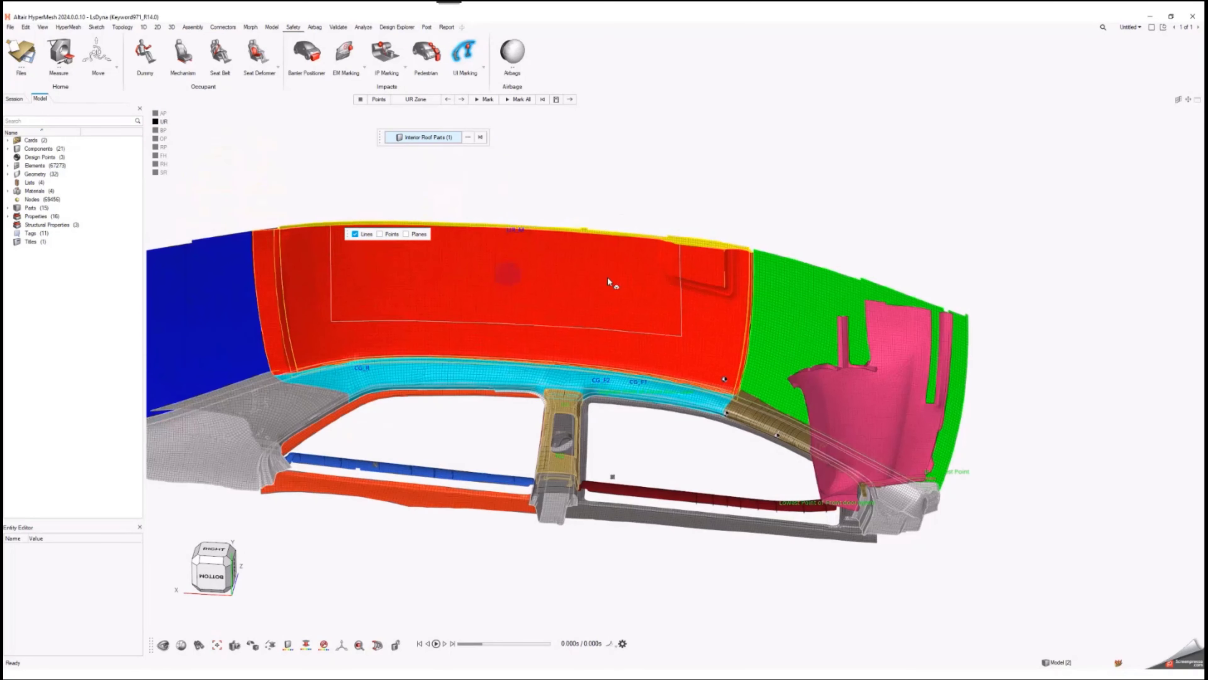
click(383, 234)
click(417, 234)
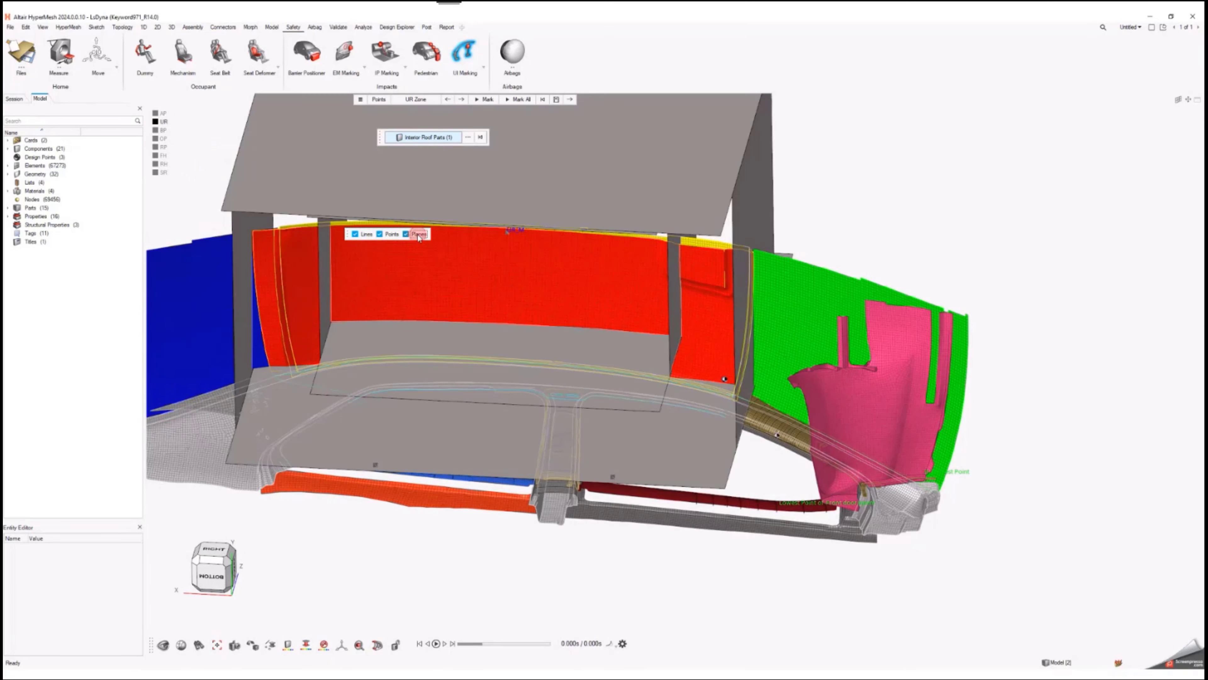
click(418, 234)
click(384, 234)
click(365, 234)
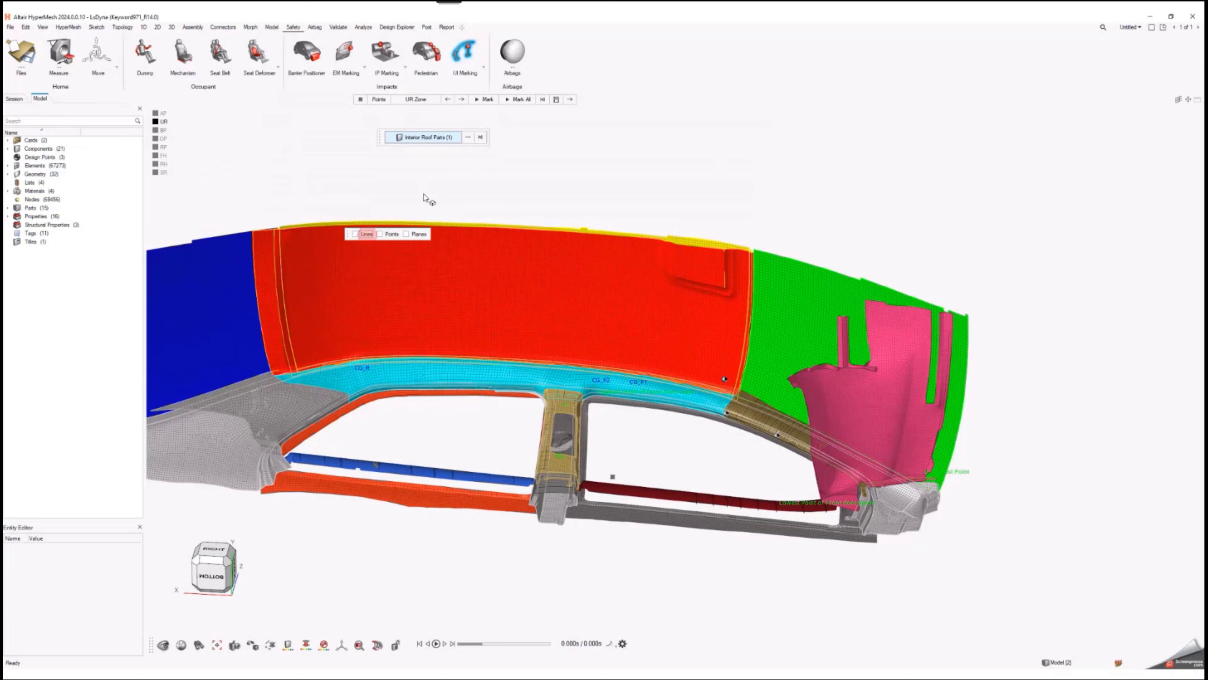
Mark the UR zone again, add BP to the point selection and advance to the B-pillar definition
click(479, 101)
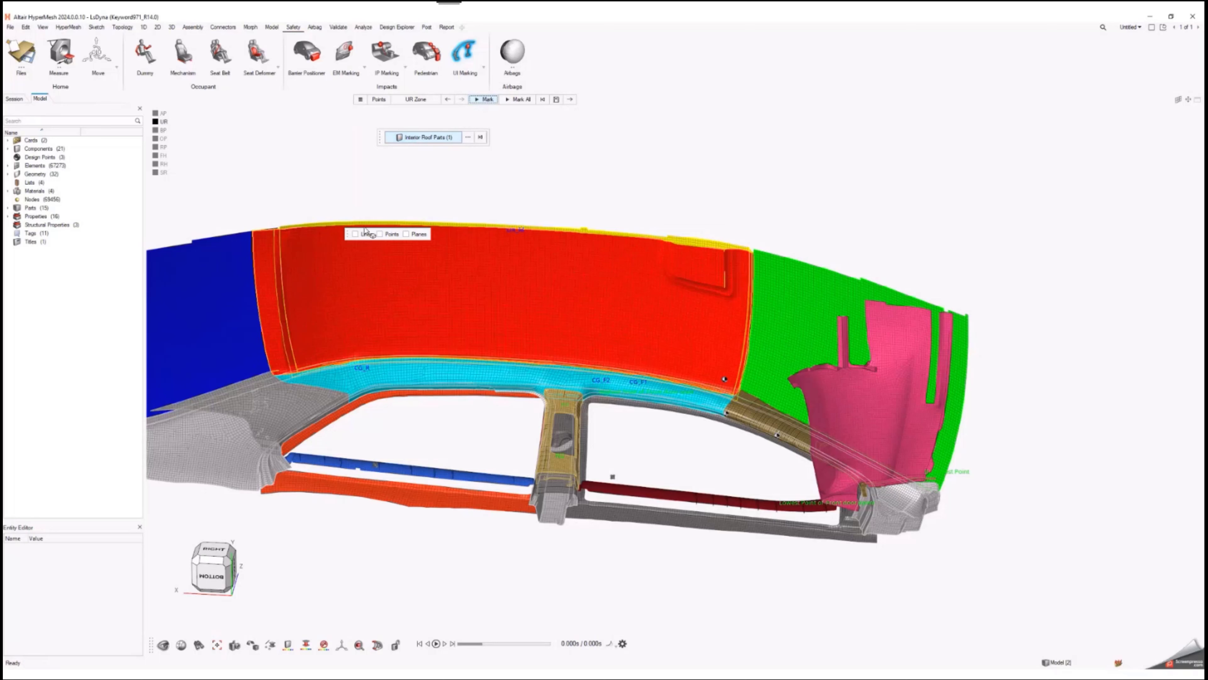
click(378, 100)
click(363, 146)
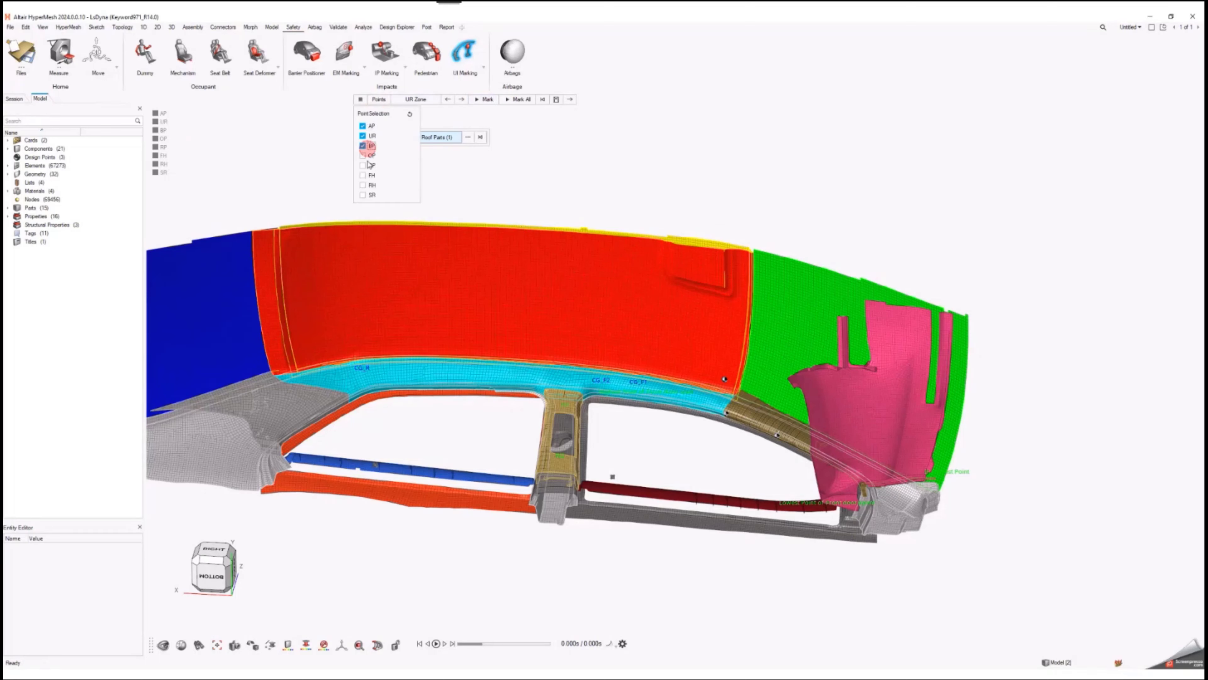
click(461, 100)
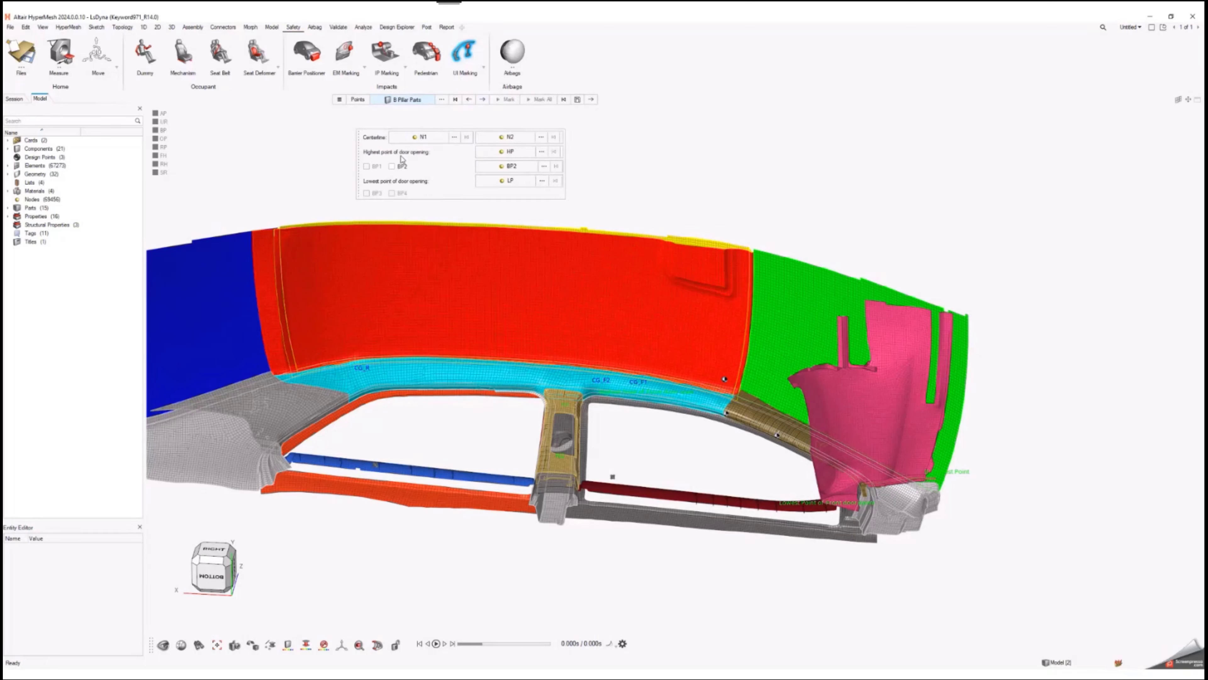
Select the gold B-pillar trim and the grey seat belt cover in its slot as B-pillar parts
scroll(574, 419, up, 3)
scroll(553, 407, up, 4)
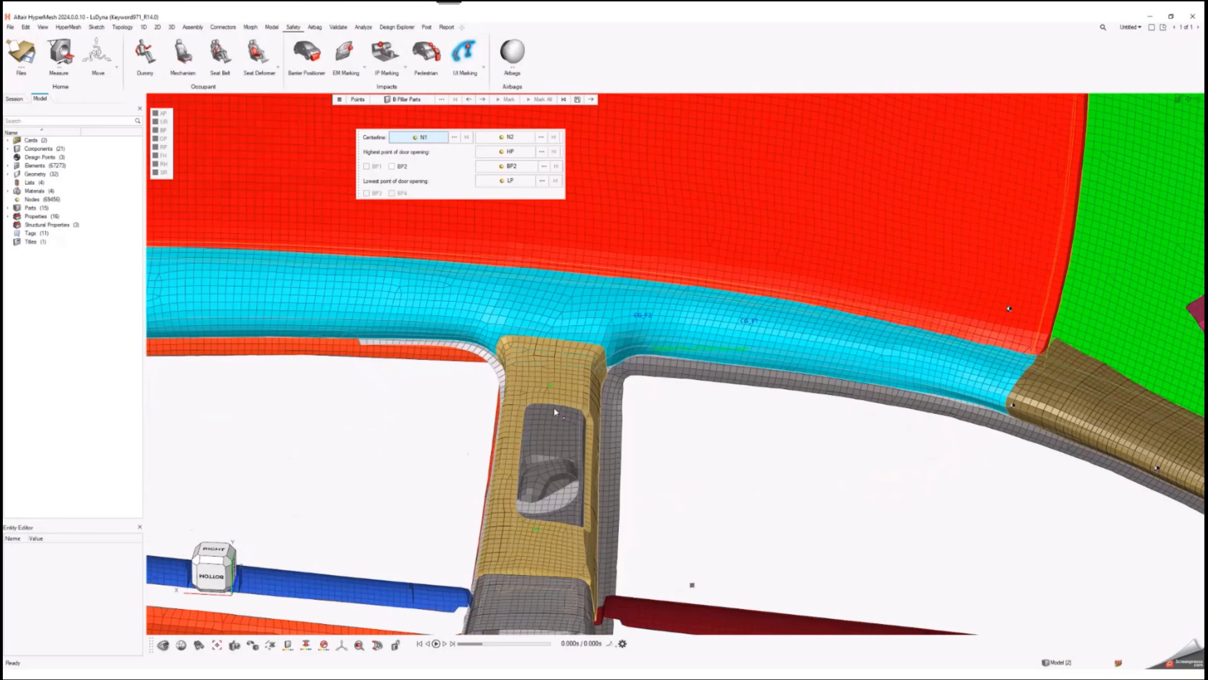
click(419, 99)
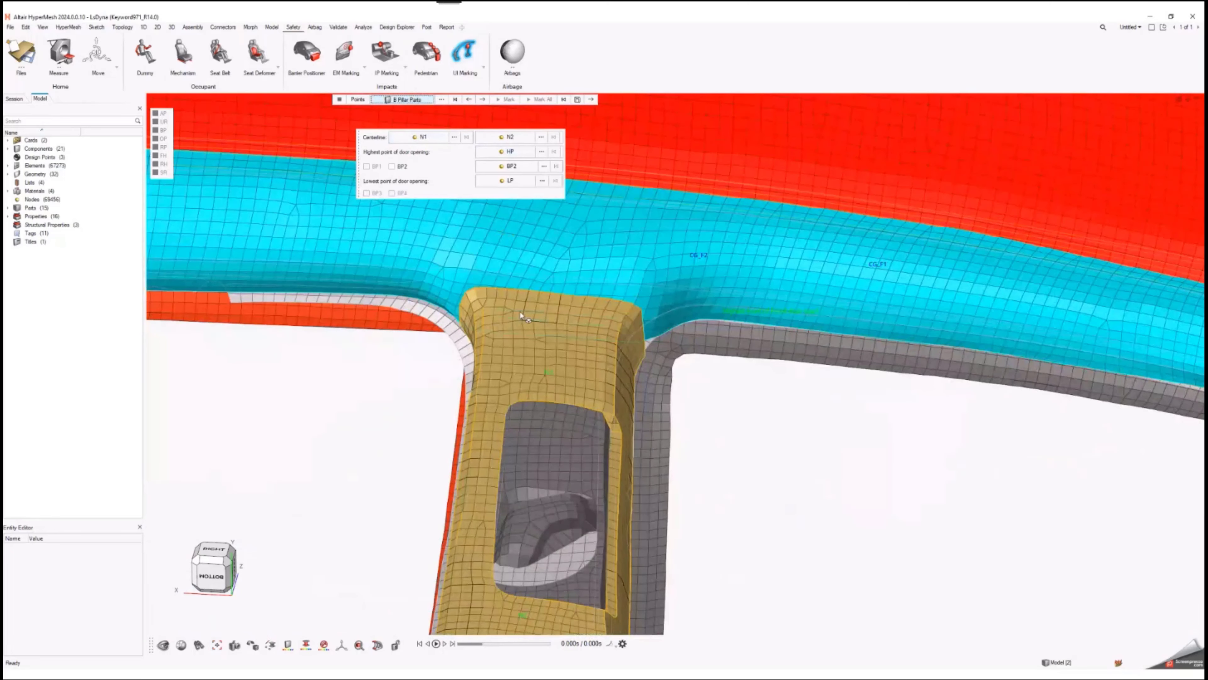
click(520, 332)
click(569, 449)
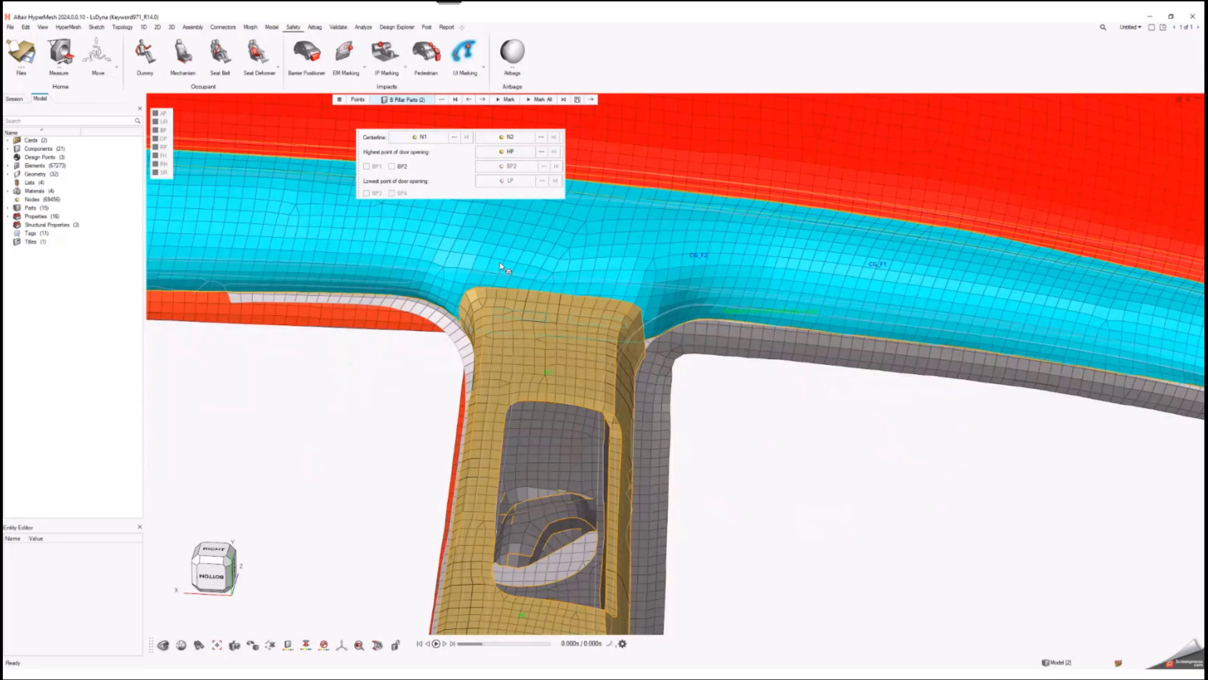
Define the B-pillar centreline with N1 on the trim node above the slot and N2 on the node below it
click(418, 137)
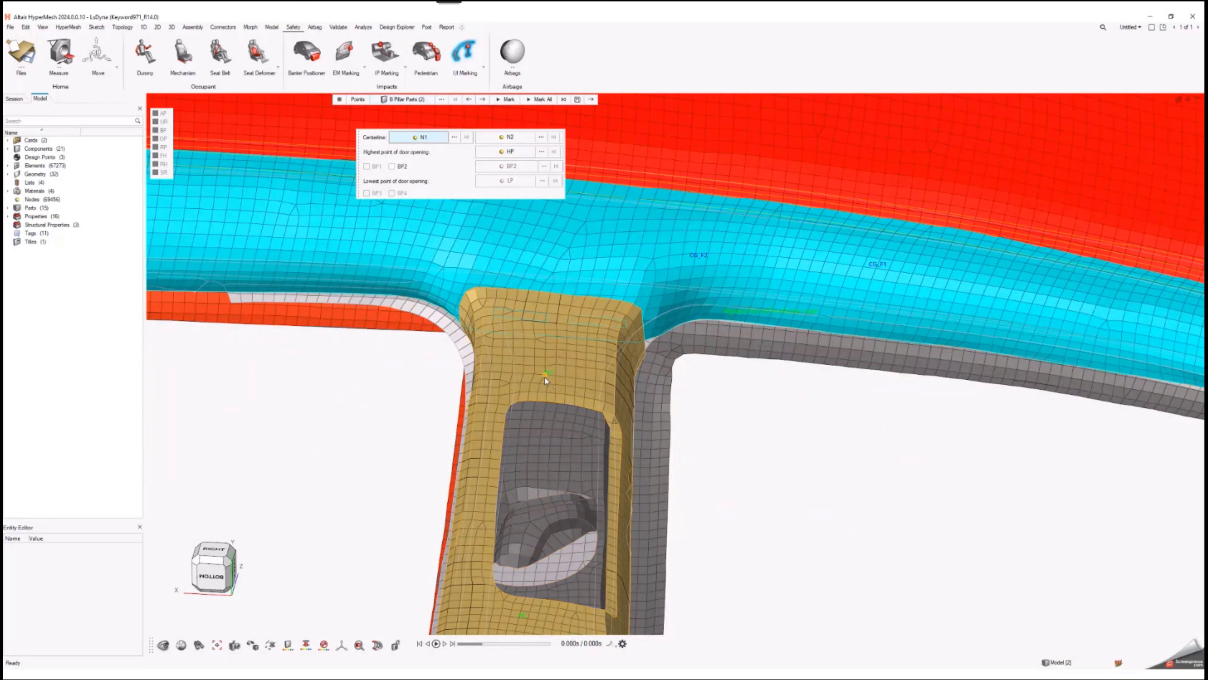
click(547, 371)
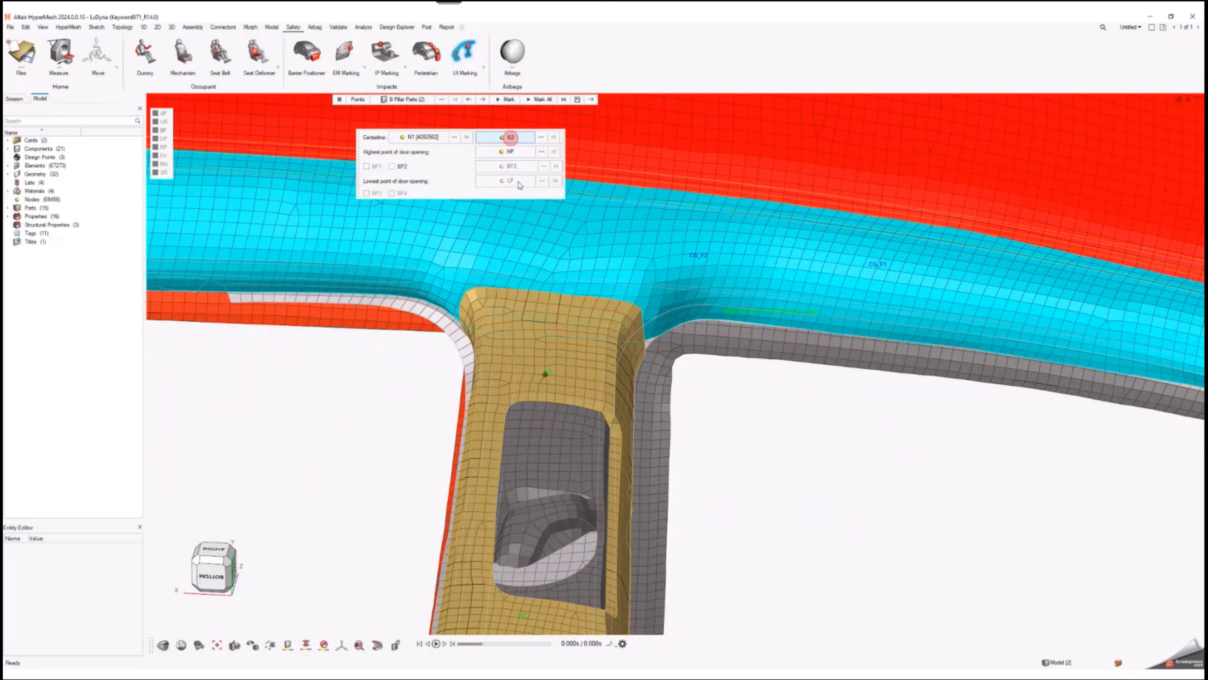
scroll(532, 460, down, 3)
click(526, 477)
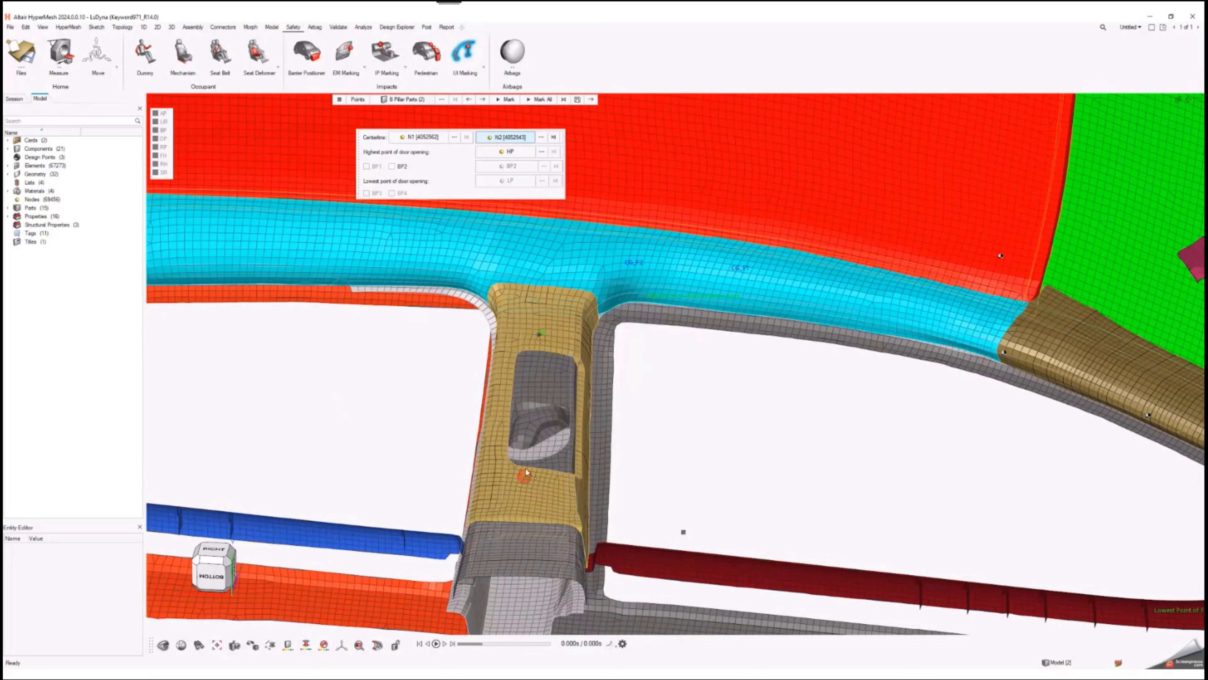
Pick the highest point of the front door opening on the cyan side-rail trim as HP and enable BP1
click(485, 154)
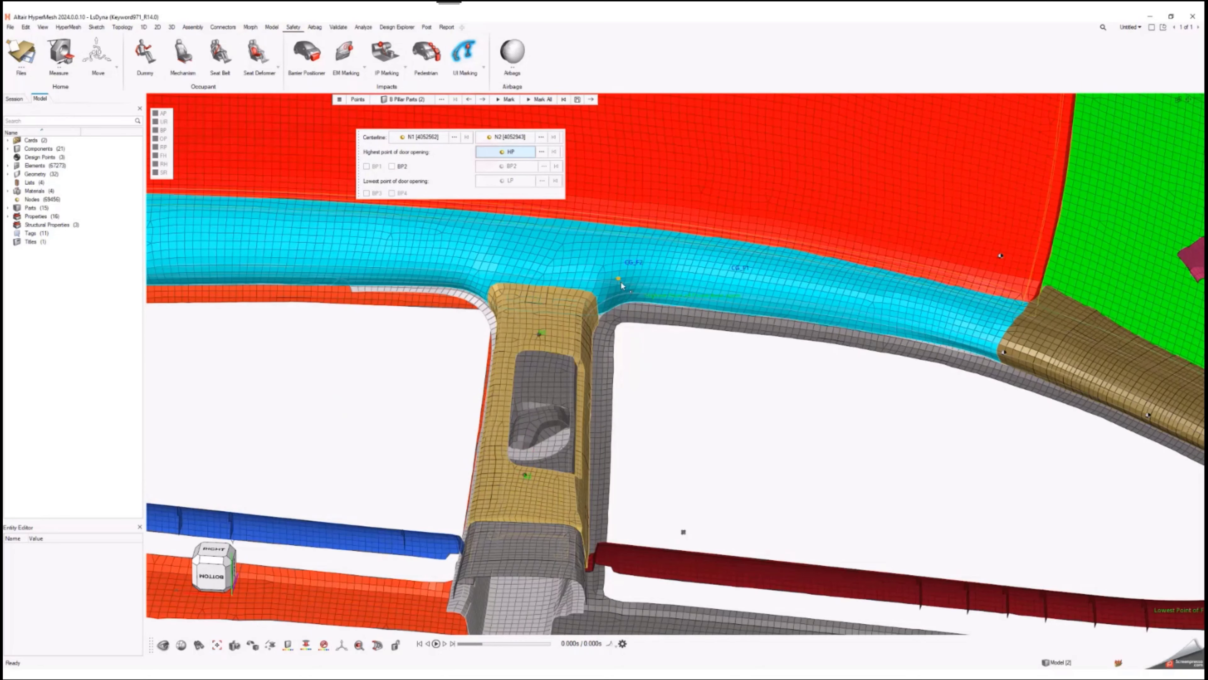
scroll(695, 316, up, 5)
click(676, 314)
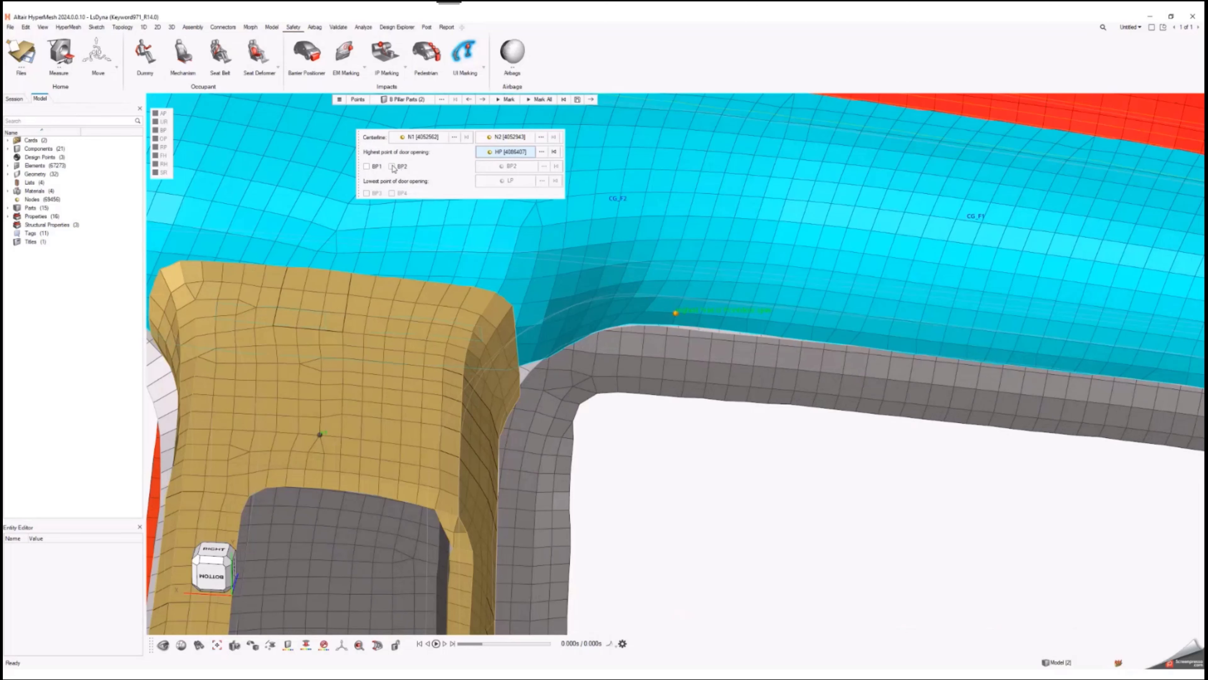
click(371, 167)
scroll(433, 207, down, 5)
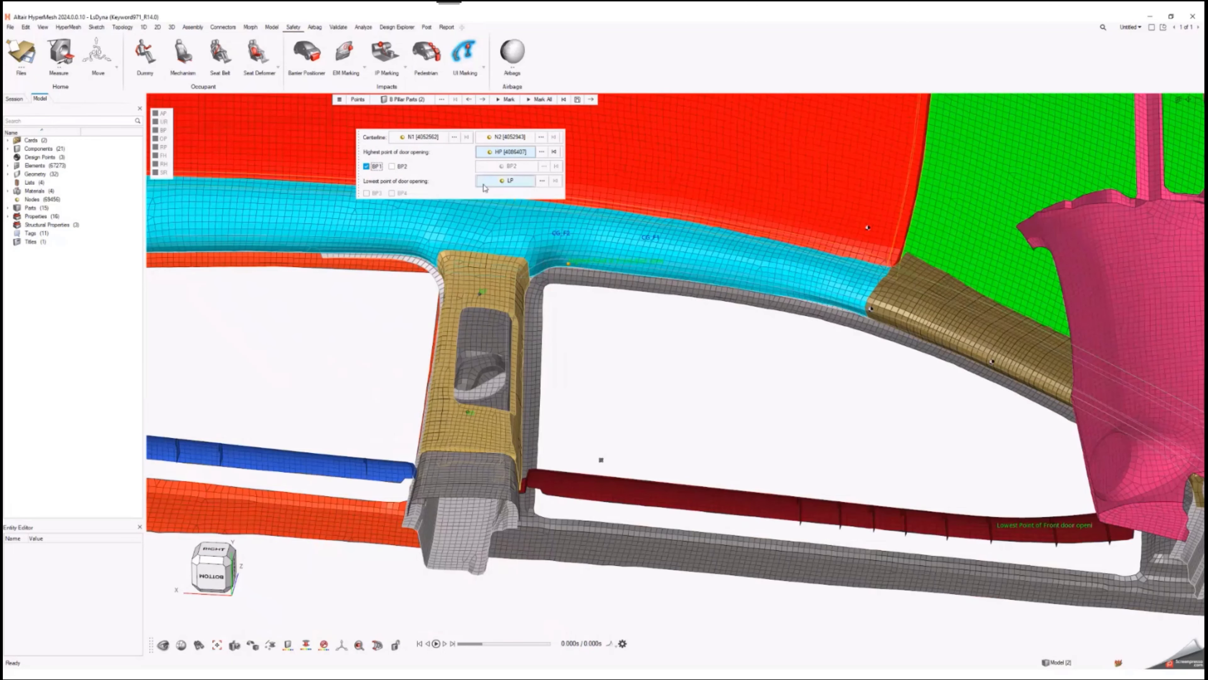
Enable BP2 and pick its node on the upper part of the grey seat belt cover inside the B-pillar slot
click(403, 166)
click(501, 169)
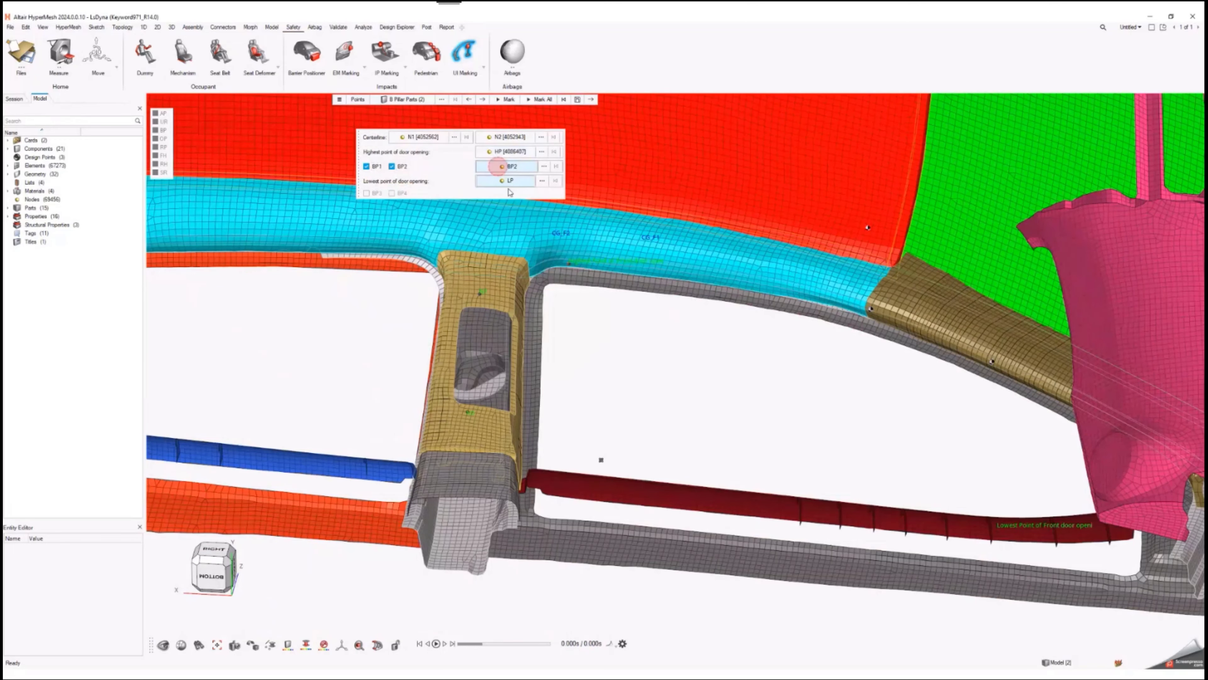
scroll(497, 352, up, 4)
scroll(496, 352, up, 3)
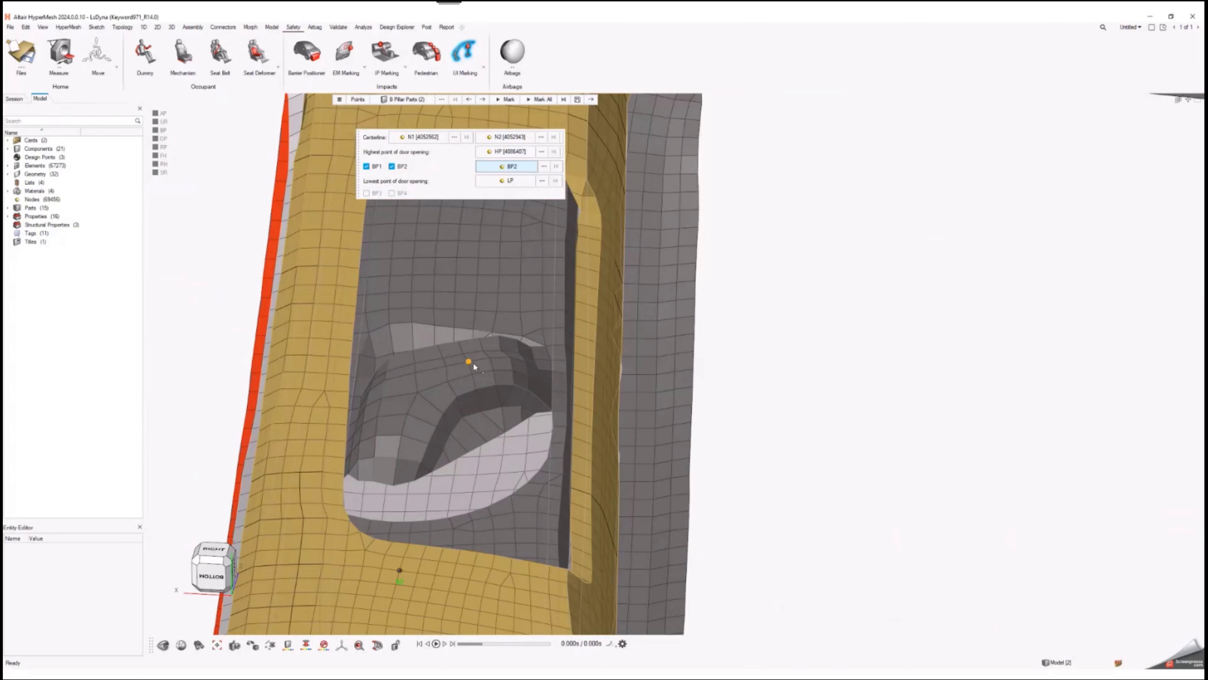
click(470, 361)
Pick the lowest point of the front door opening as LP, on the upper edge of the dark red door trim near its front end
click(506, 181)
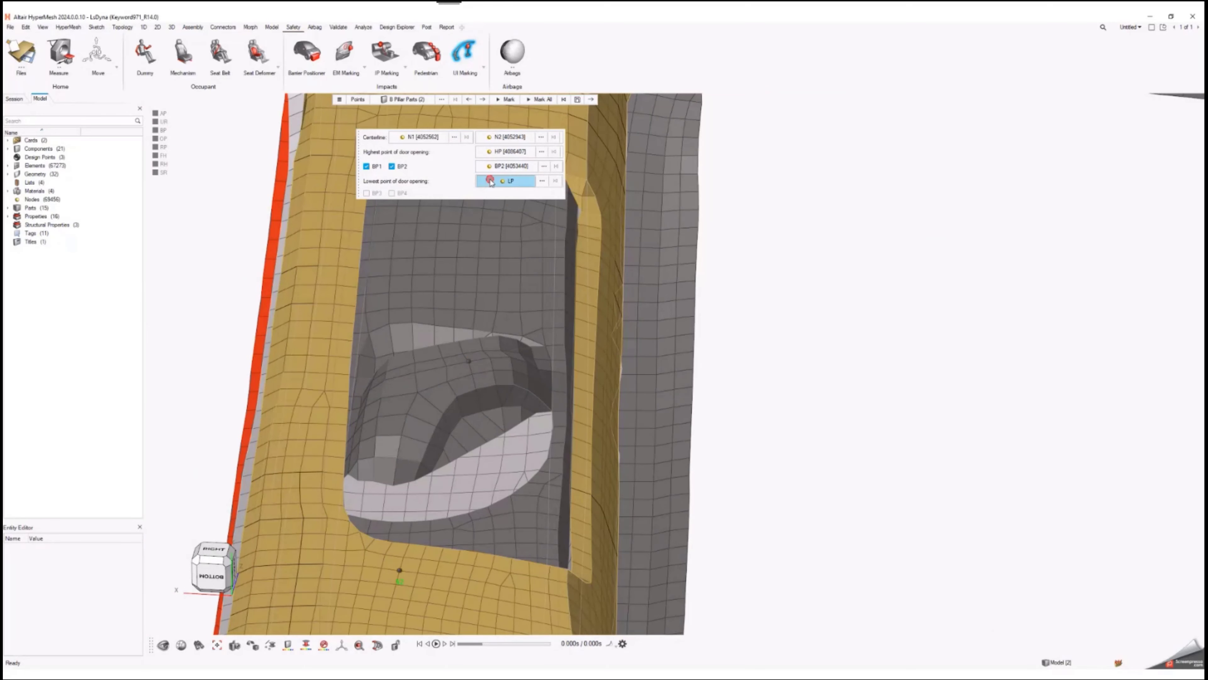
scroll(545, 310, down, 5)
scroll(546, 311, down, 3)
middle_drag(546, 311, 574, 385)
scroll(876, 445, up, 3)
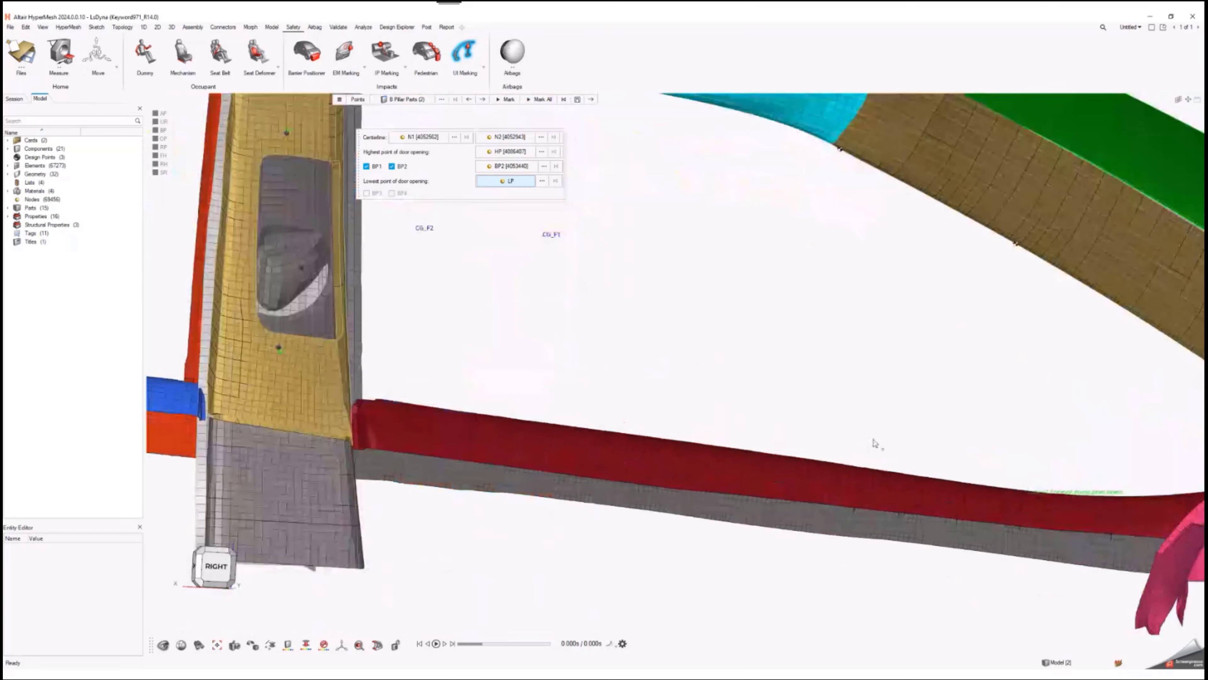
right_drag(875, 445, 654, 324)
middle_drag(654, 324, 767, 328)
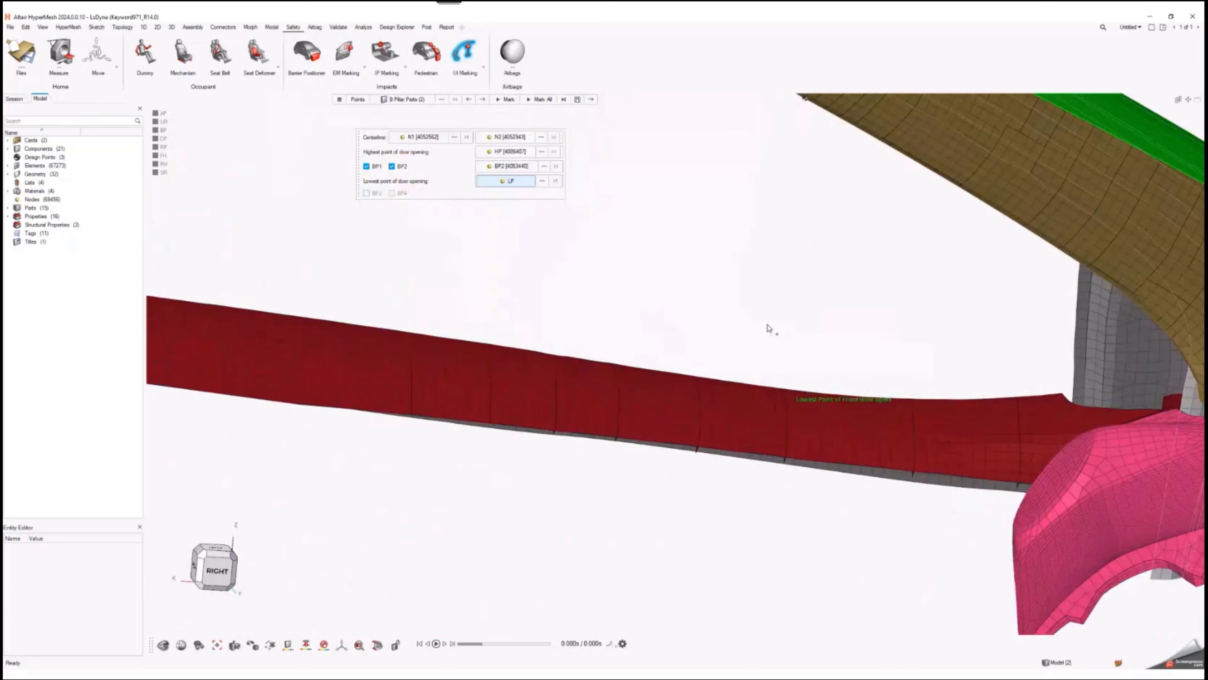
click(799, 405)
Enable BP3 and BP4 and mark the B-pillar target points
click(376, 193)
click(398, 193)
scroll(418, 235, down, 5)
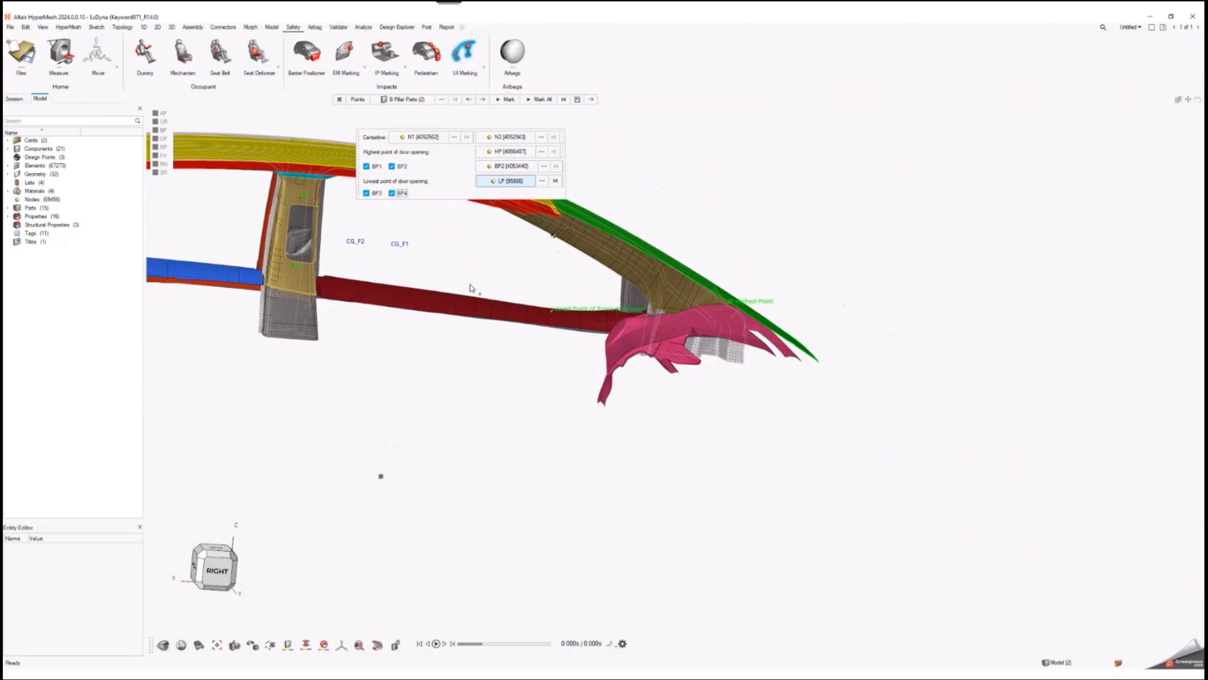
middle_drag(469, 277, 555, 287)
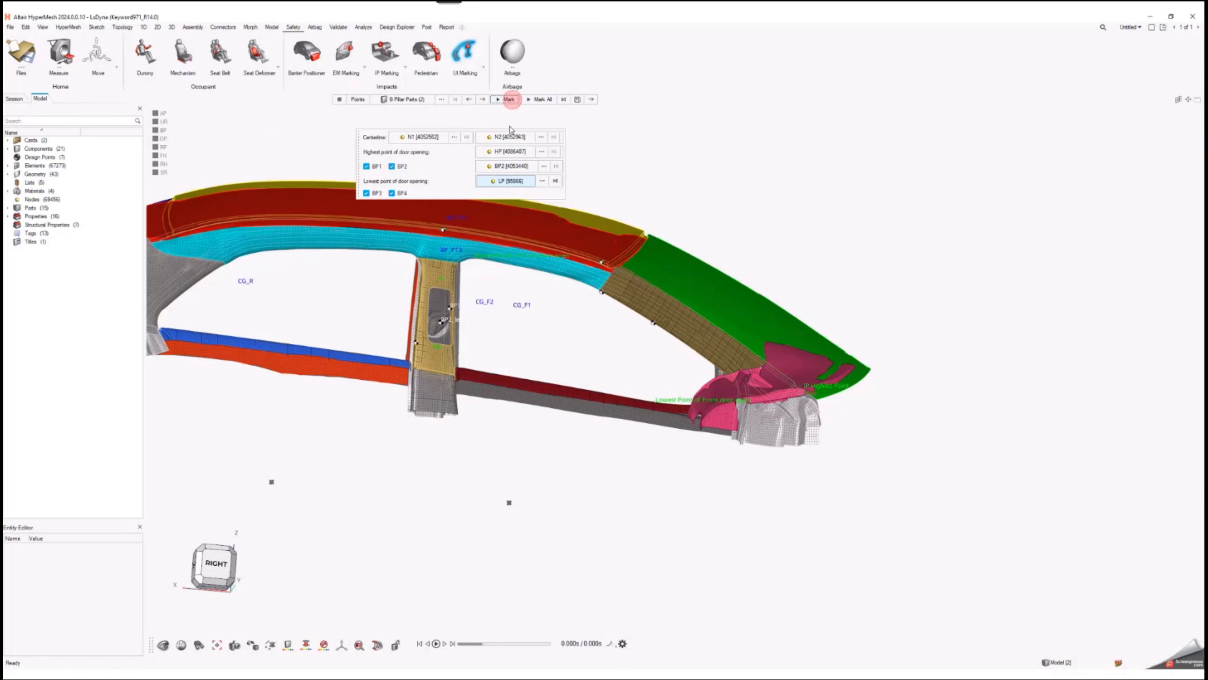
click(506, 99)
middle_drag(510, 323, 505, 272)
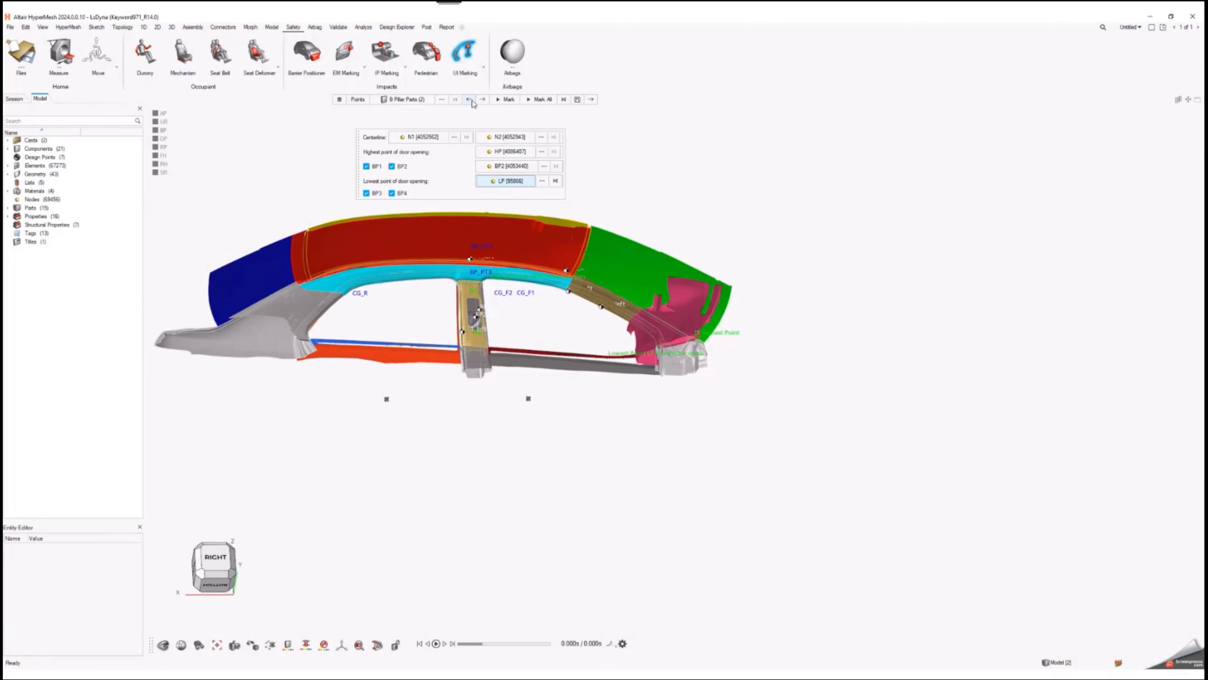
Add RP, FH, RH and SR to the point selection
click(357, 100)
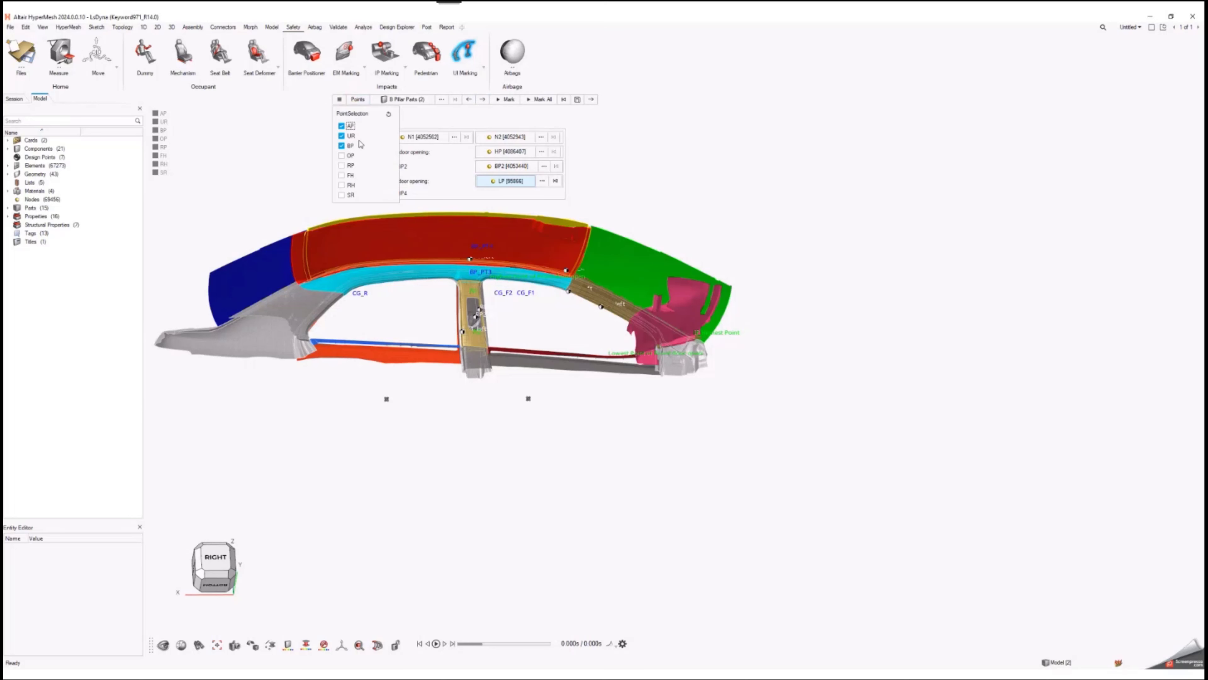
click(349, 165)
click(345, 176)
click(350, 185)
click(350, 195)
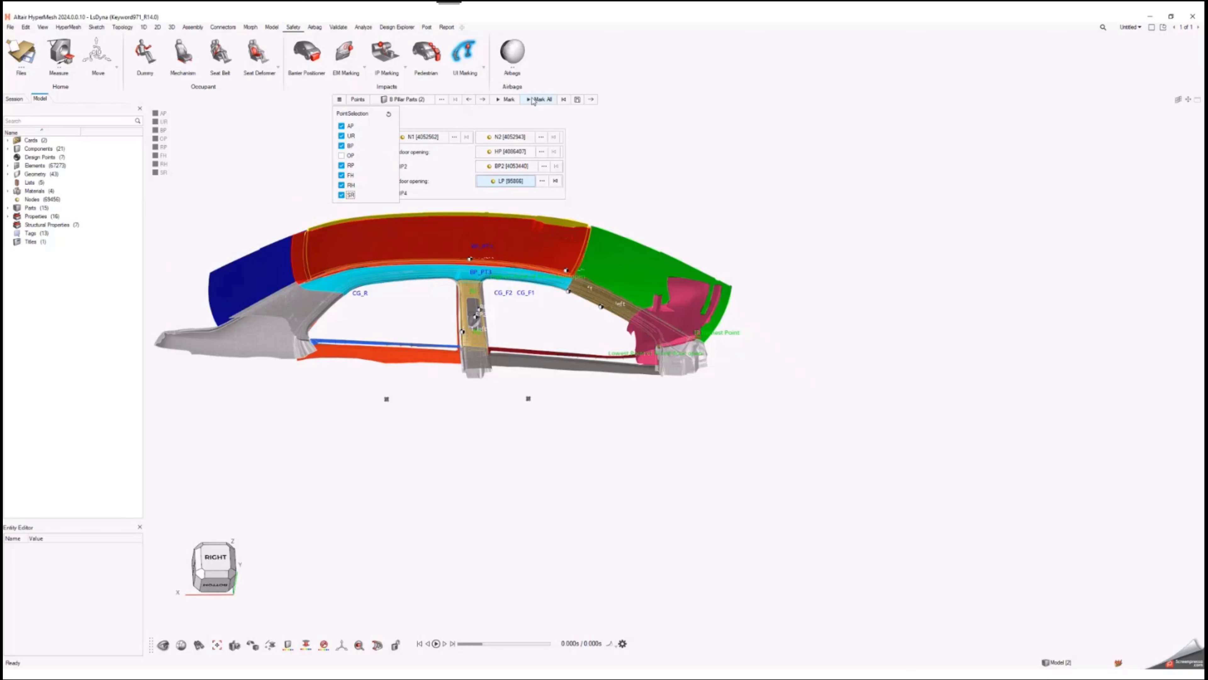
Select the grey rear pillar trim as the R-pillar part, enable RP1 and RP2, and mark them
click(503, 100)
click(396, 103)
click(288, 297)
click(367, 134)
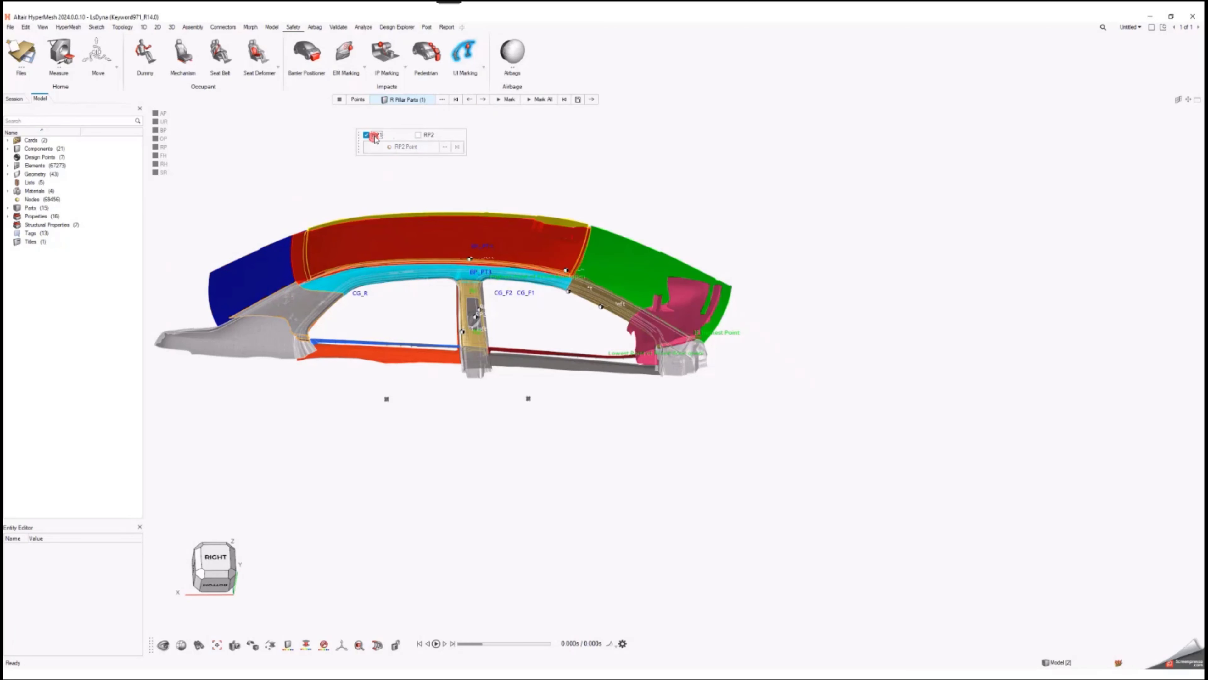
click(418, 135)
click(503, 98)
Advance to the front header definition, enable FH1 and FH2, and mark them
click(481, 98)
click(387, 135)
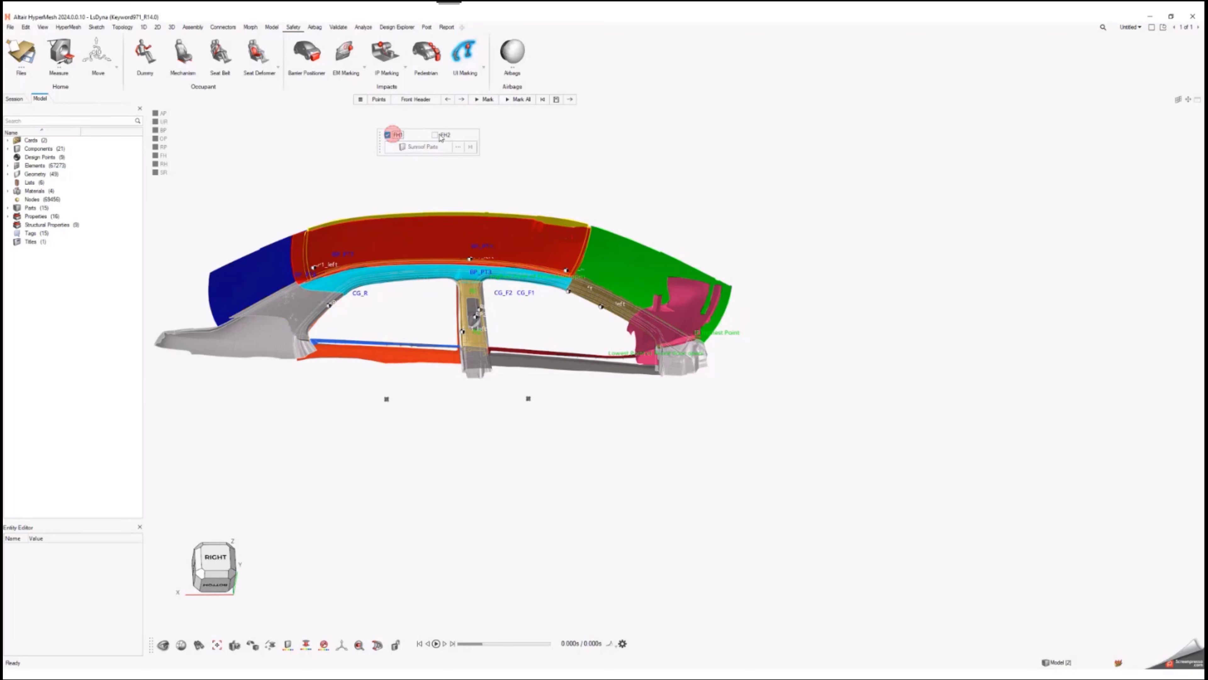
click(435, 135)
click(484, 99)
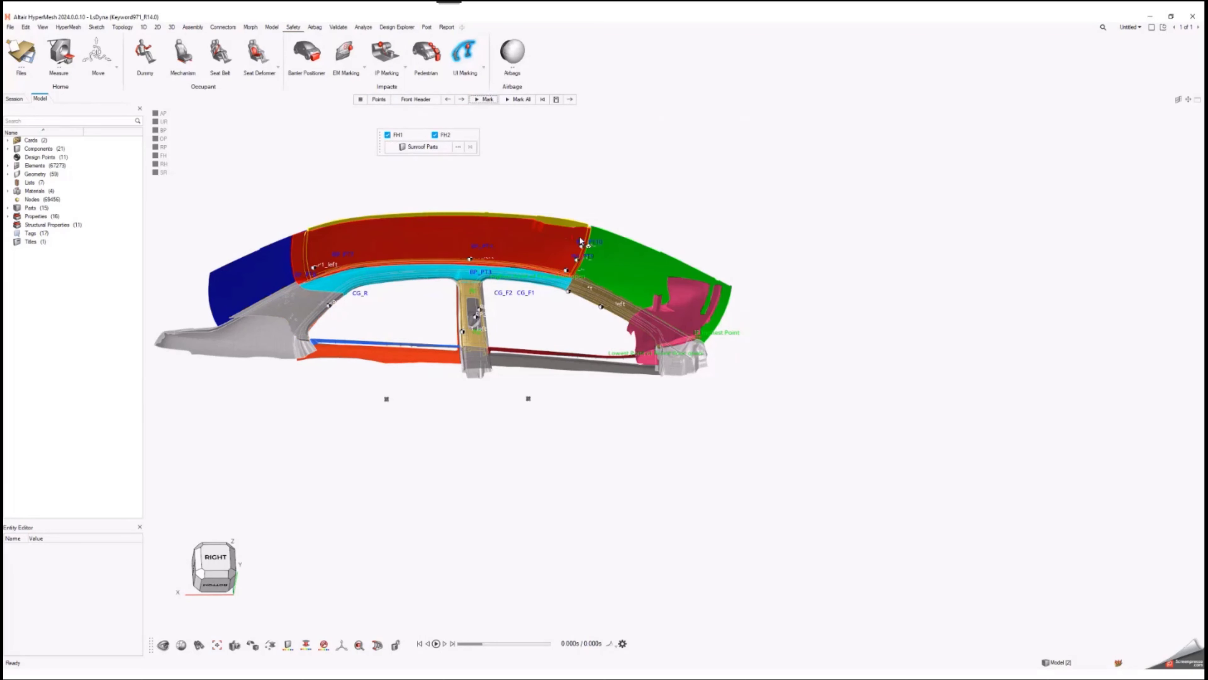
Advance to the rear header definition, enable RH1, and mark it
click(461, 100)
click(388, 135)
click(489, 99)
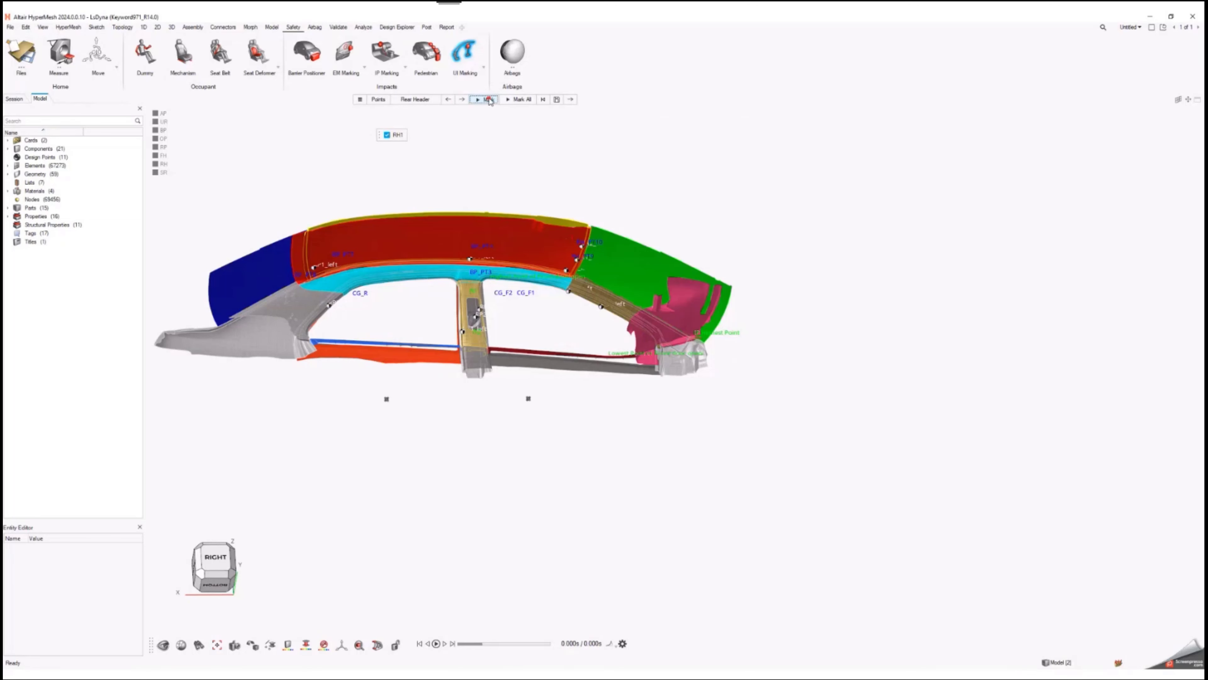
Enable all four side rail points, SR1 through SR3, mark them, and proceed to the UI Positioning tool
click(462, 99)
click(390, 134)
click(399, 145)
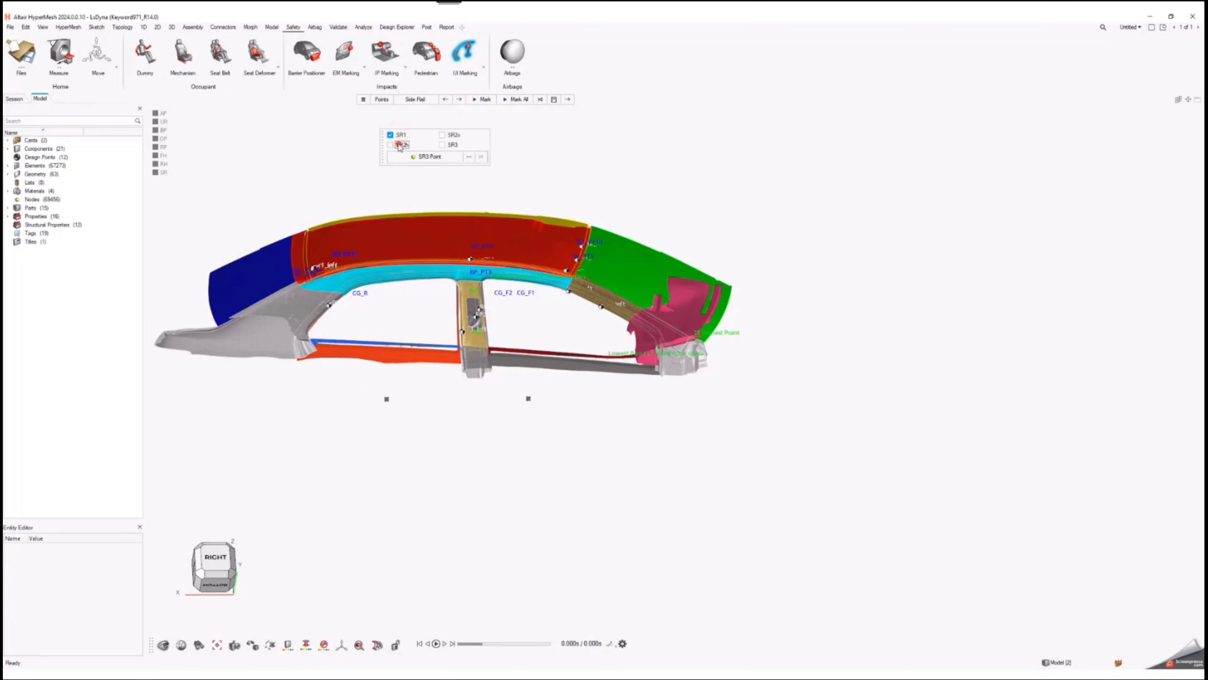
click(450, 135)
click(456, 145)
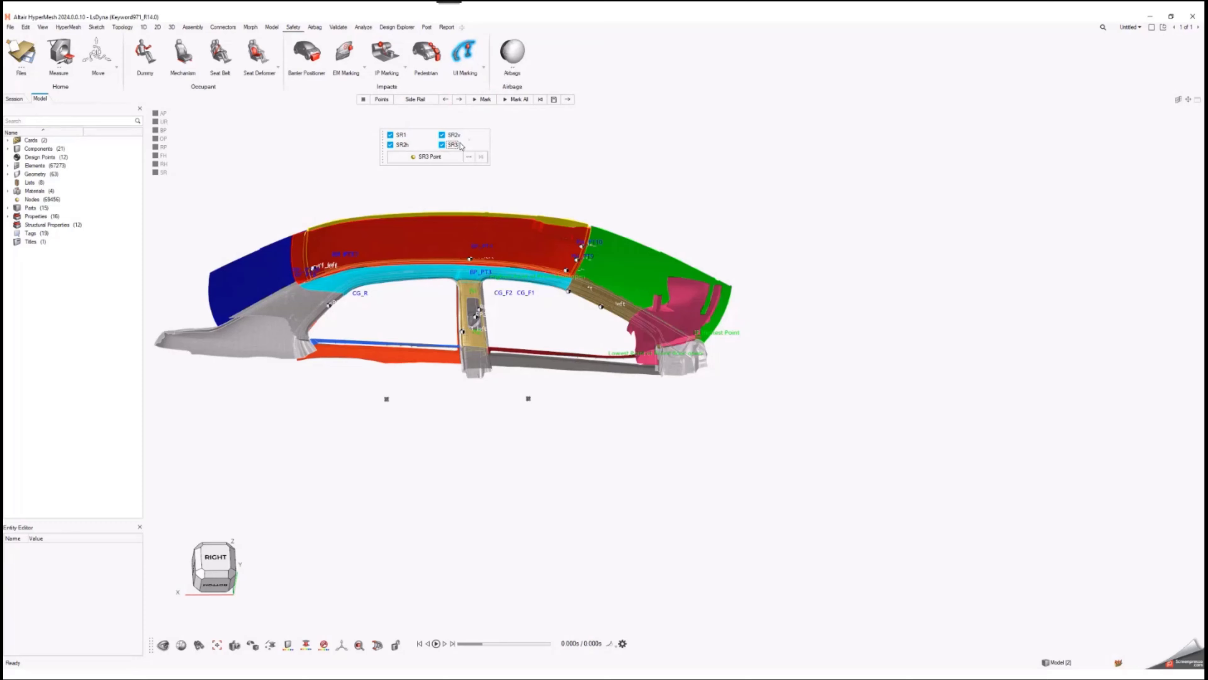
click(486, 100)
click(567, 99)
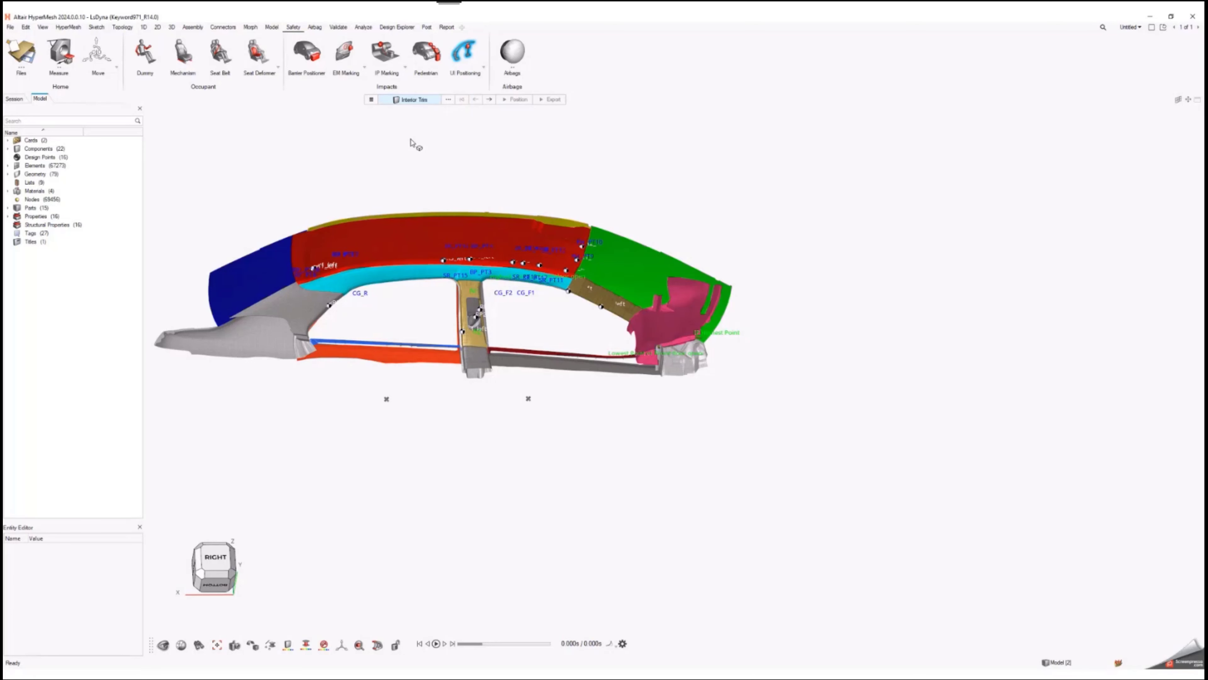
Start a solver deck import and browse to the 01-Projects folder under home on the Data (D:) drive
click(11, 30)
click(106, 94)
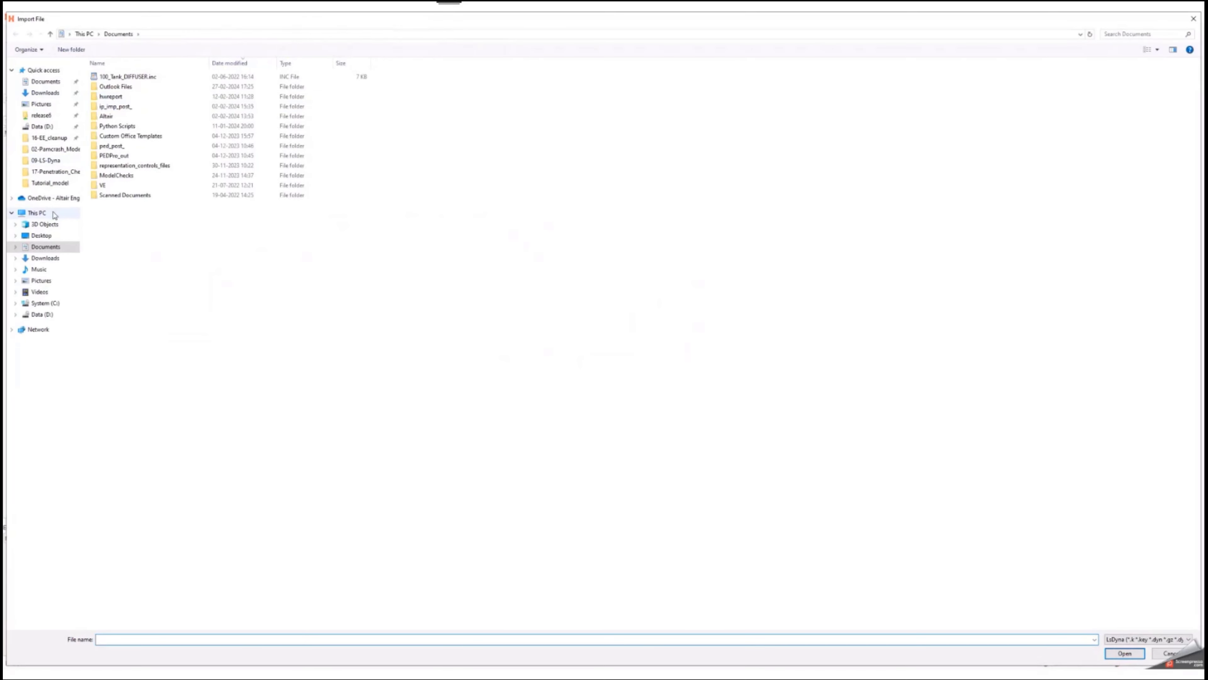
click(57, 162)
click(43, 127)
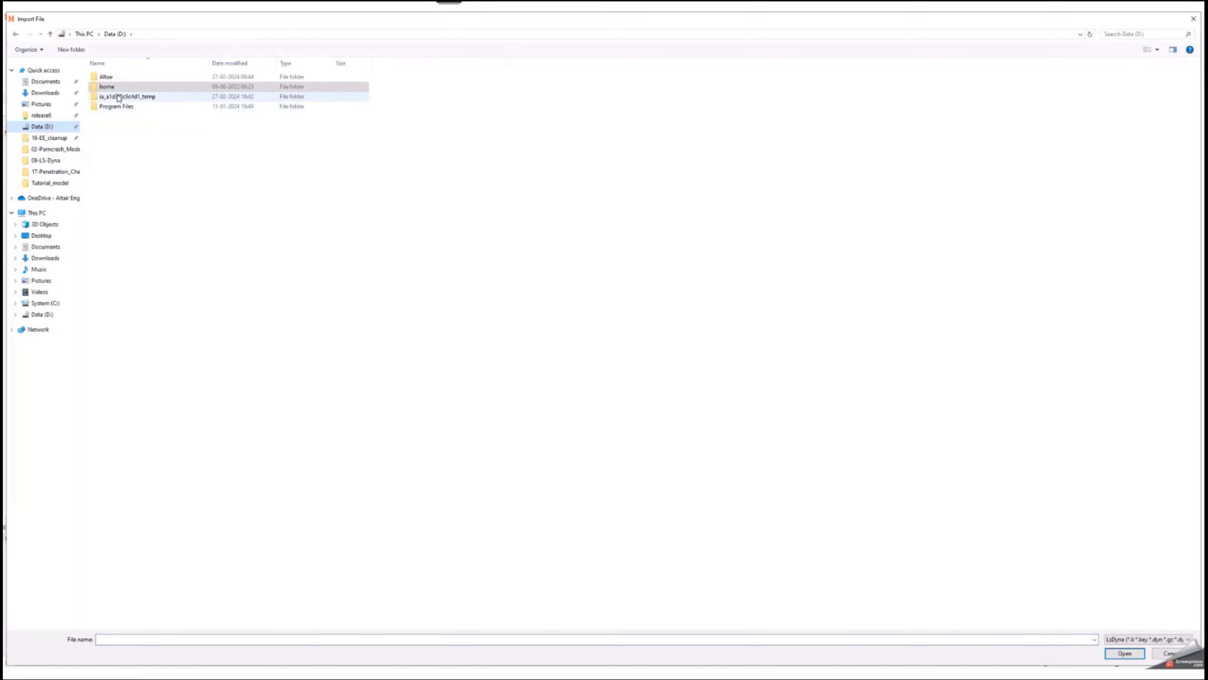
click(107, 85)
double_click(107, 86)
click(120, 78)
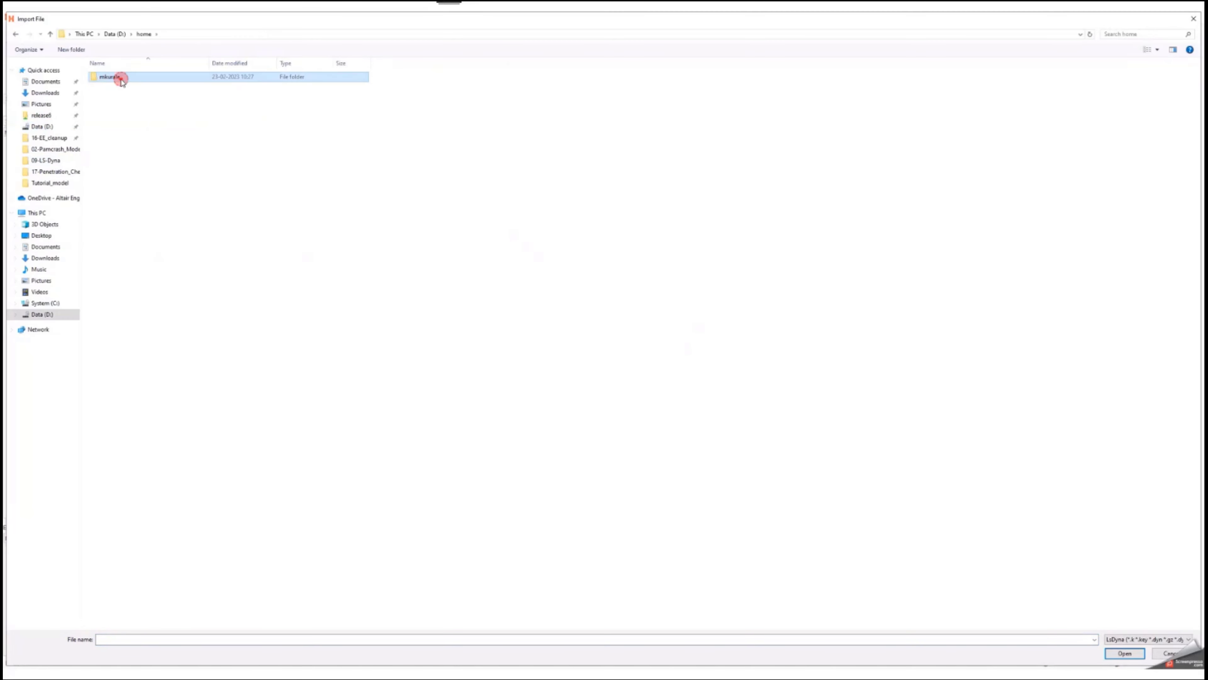
double_click(121, 80)
double_click(120, 106)
click(120, 107)
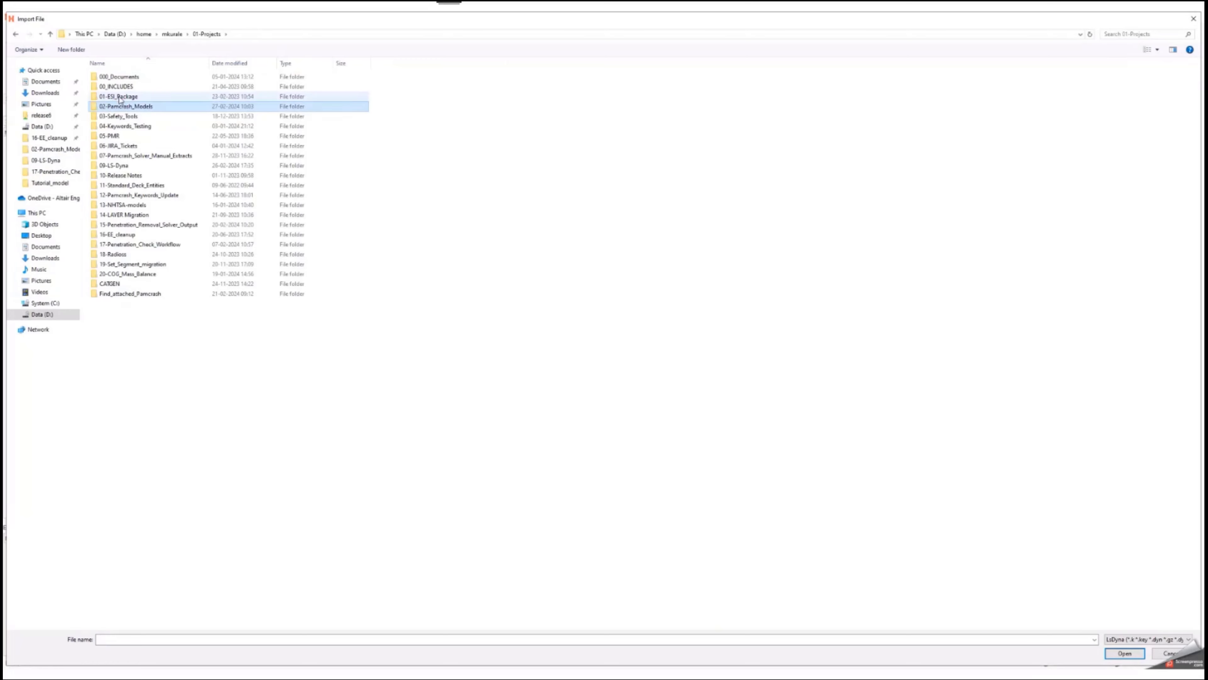
Browse to the folder 03-Safety_Tools > 01-FMVSS201U > 03-Models > Customer_models > Tutorial_model
click(120, 115)
double_click(120, 117)
double_click(119, 77)
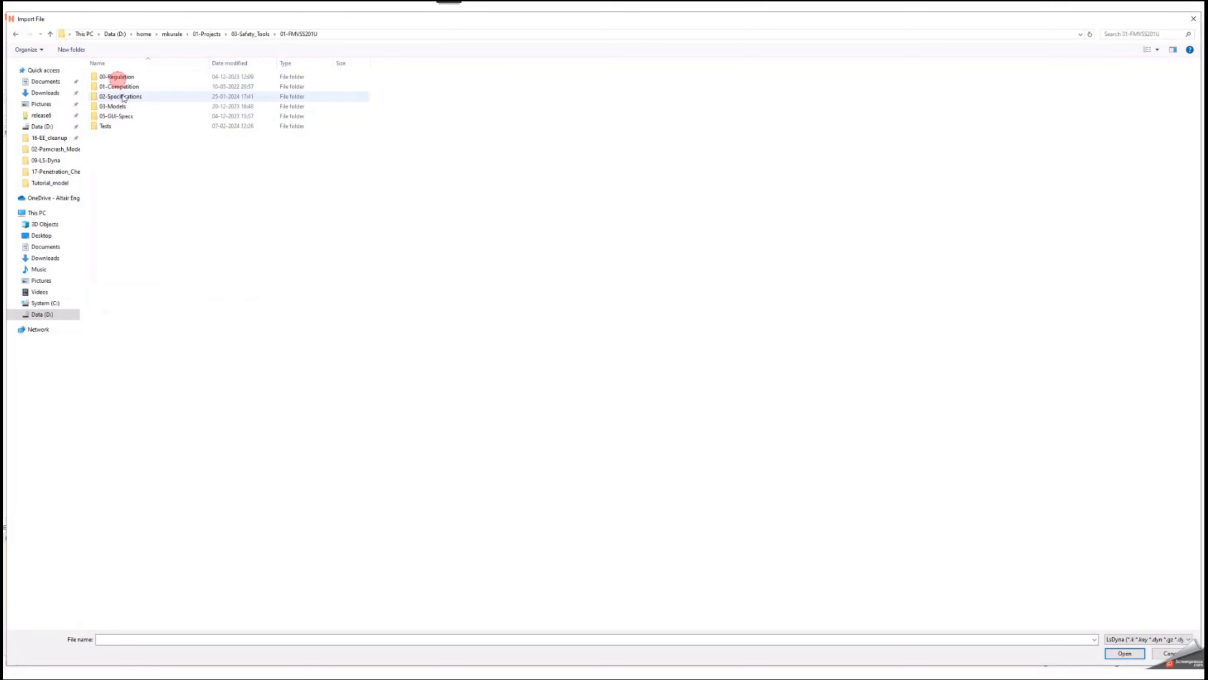
double_click(113, 106)
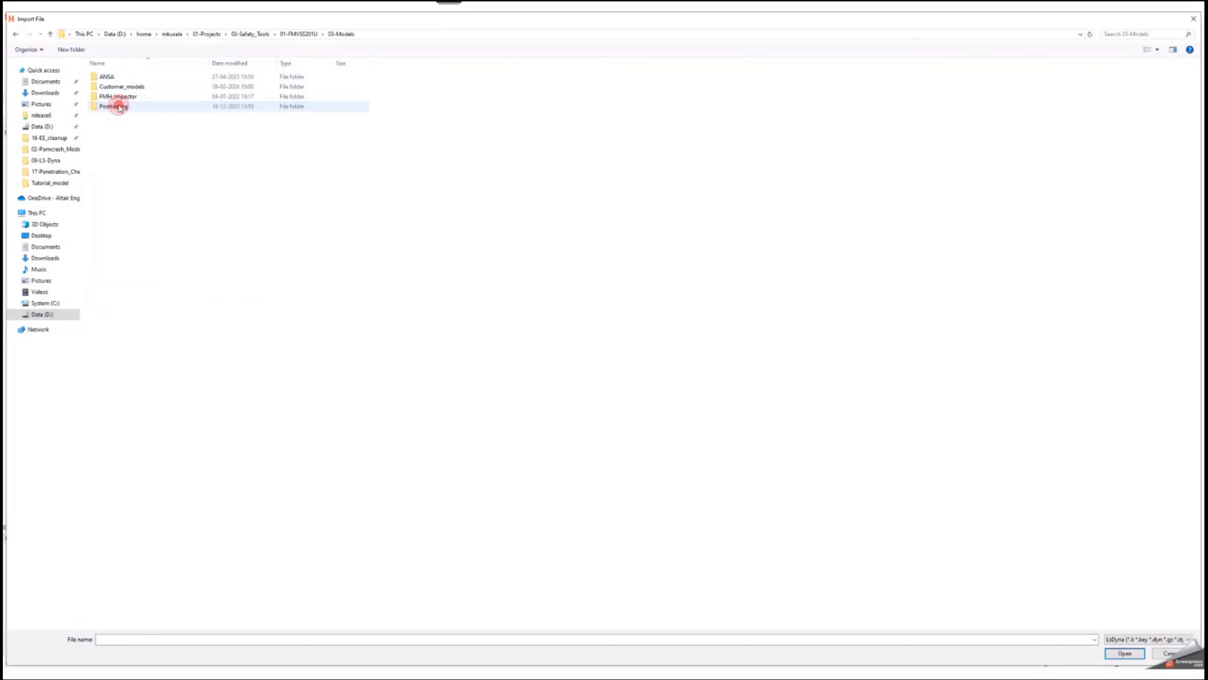
click(121, 87)
double_click(123, 88)
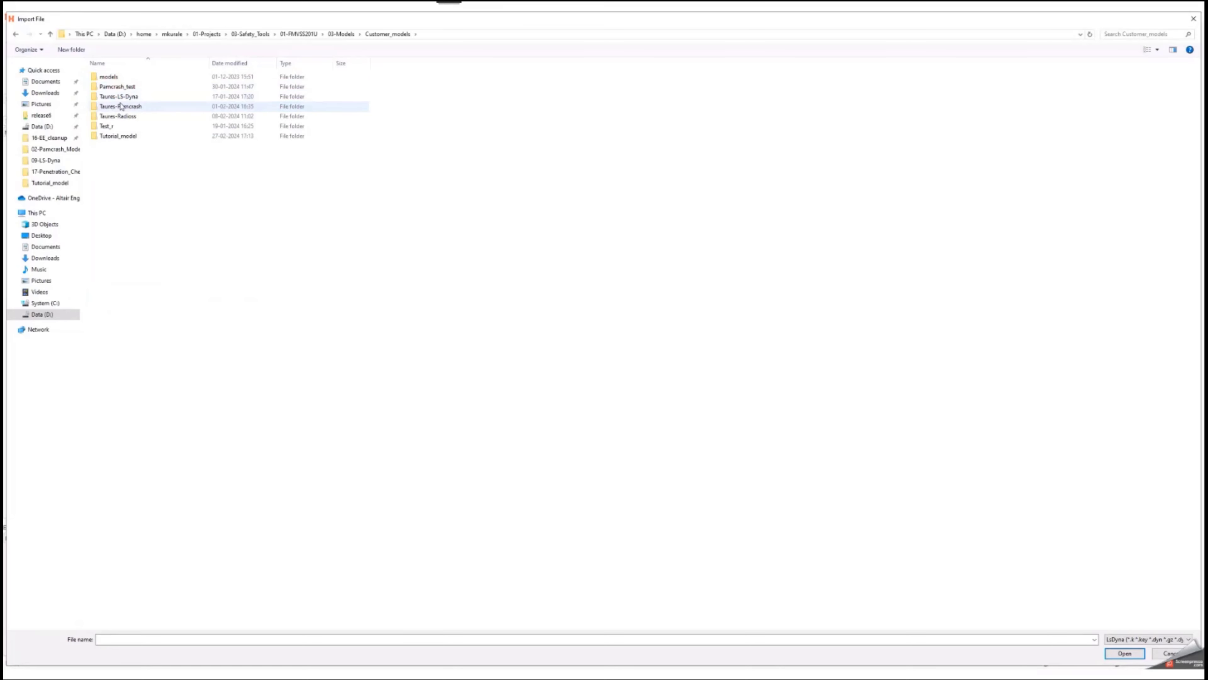
double_click(115, 135)
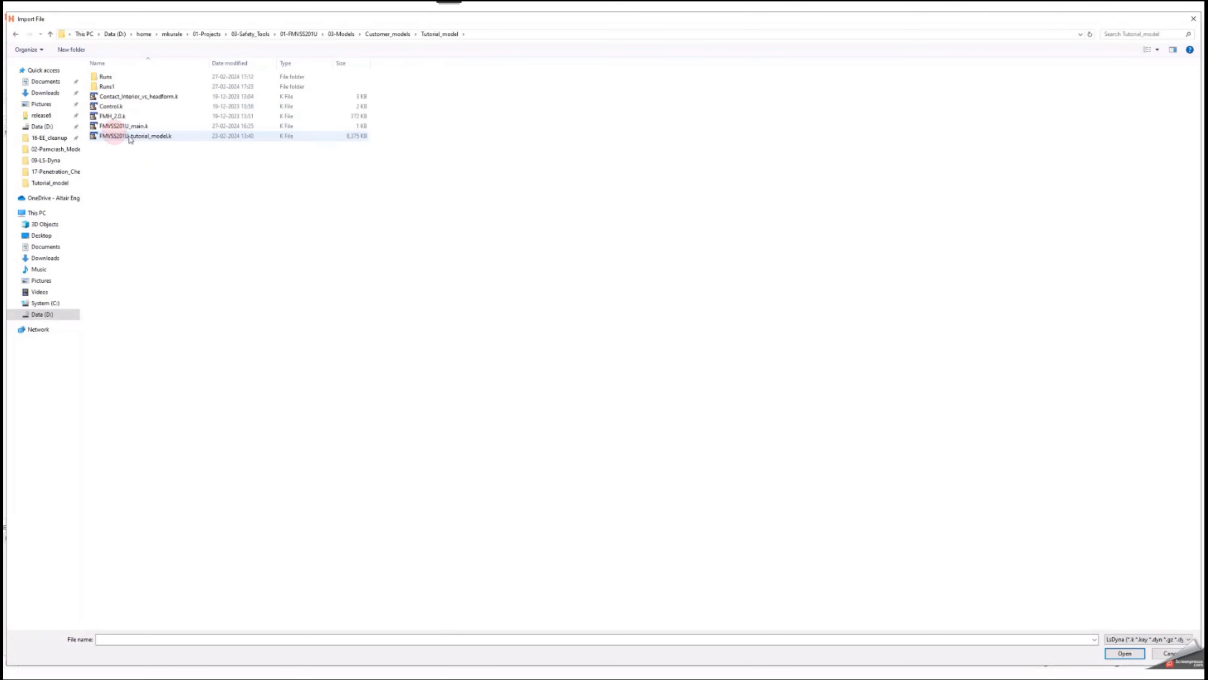
Import the headform file FMH_2.0.k with the LsDyna reader and dismiss the import messages
click(118, 117)
double_click(118, 117)
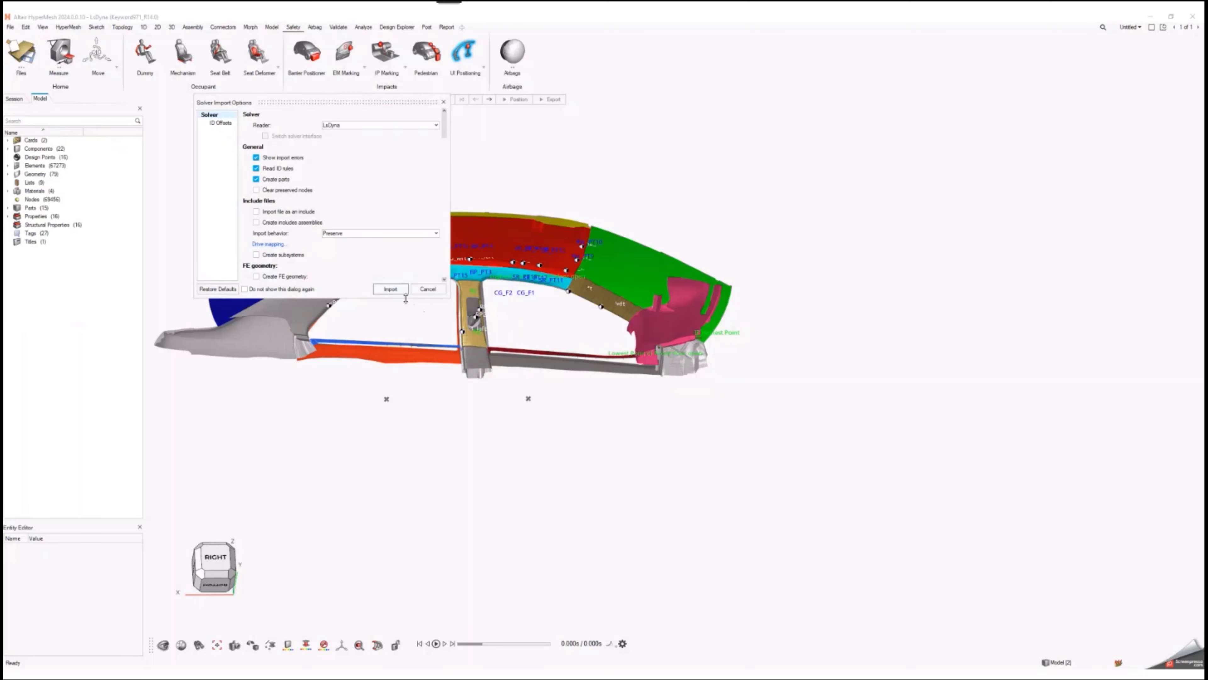
click(391, 290)
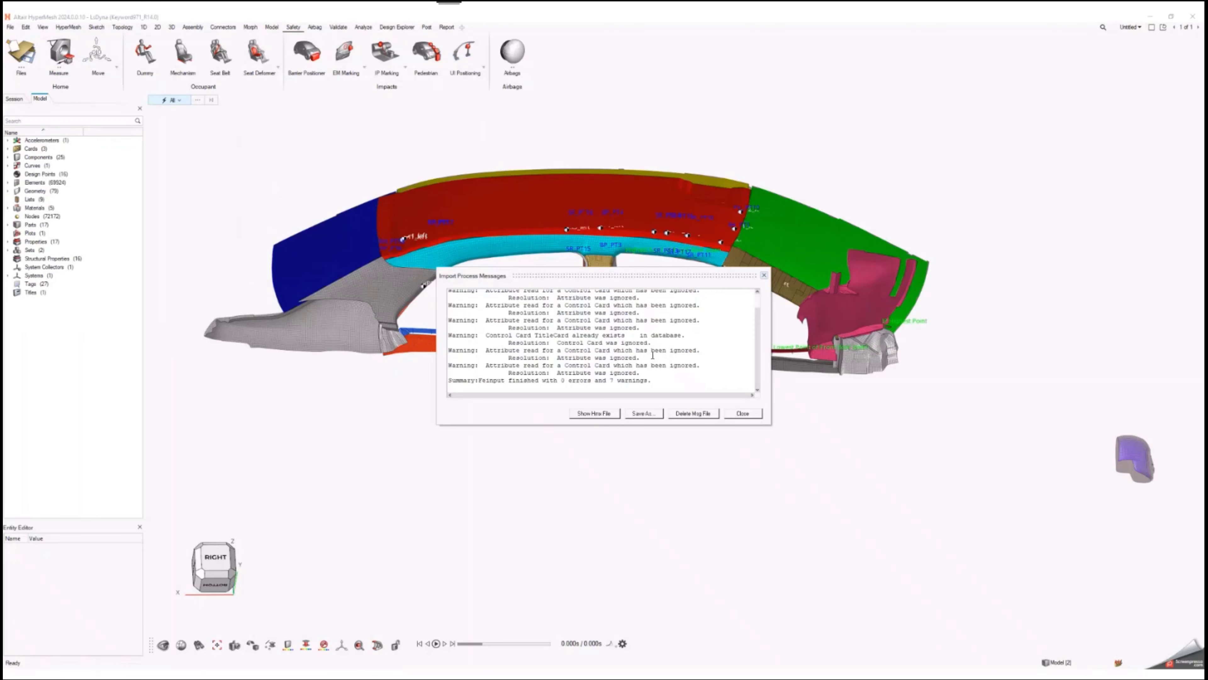
click(737, 415)
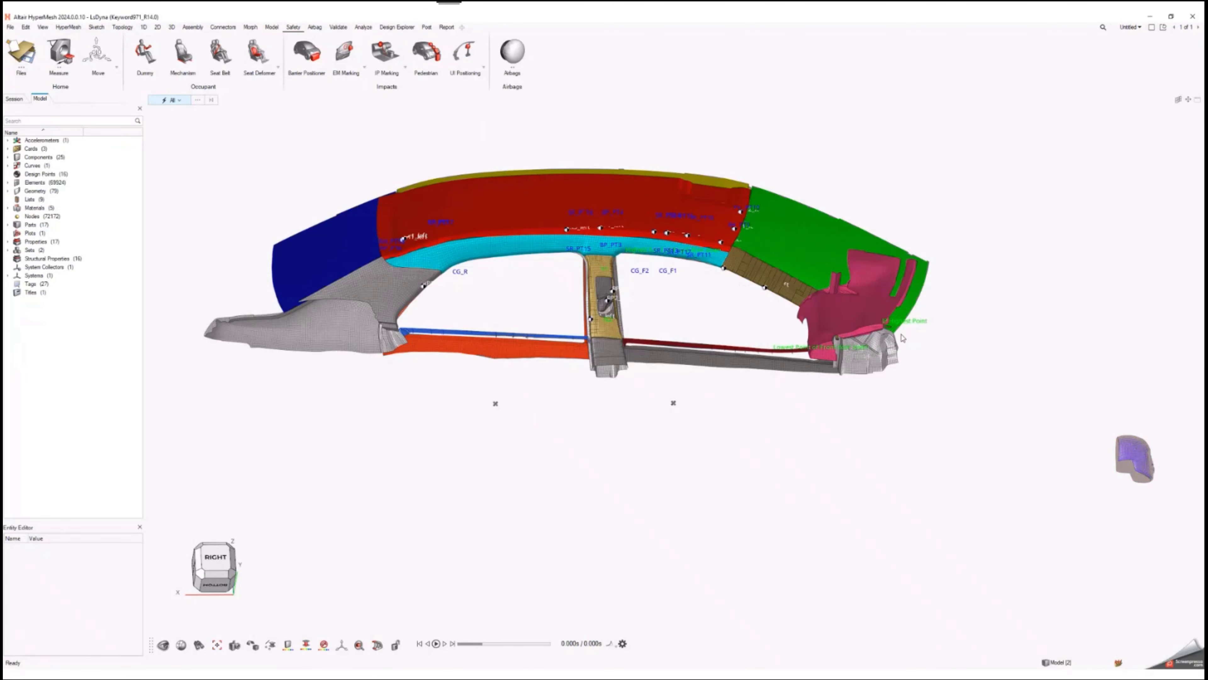
Reopen UI Positioning and select the rear pillar trim, cyan side rail, red headliner, B-pillar trim and seat belt cover as interior trims
click(465, 52)
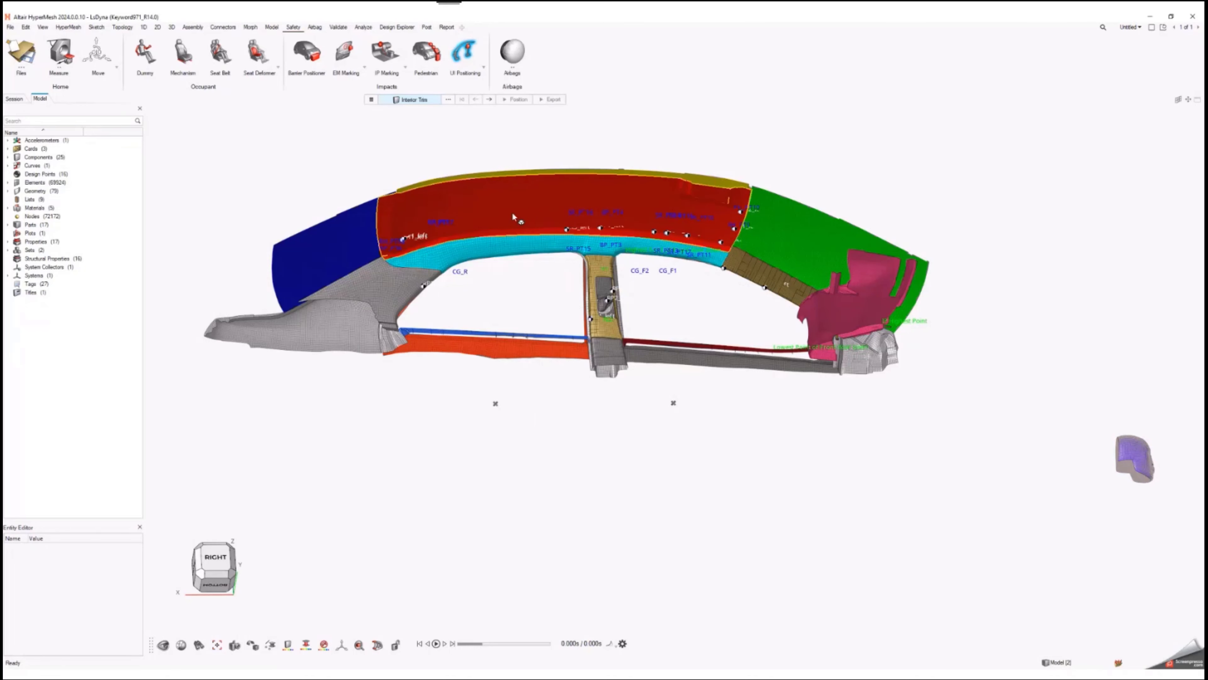
click(410, 100)
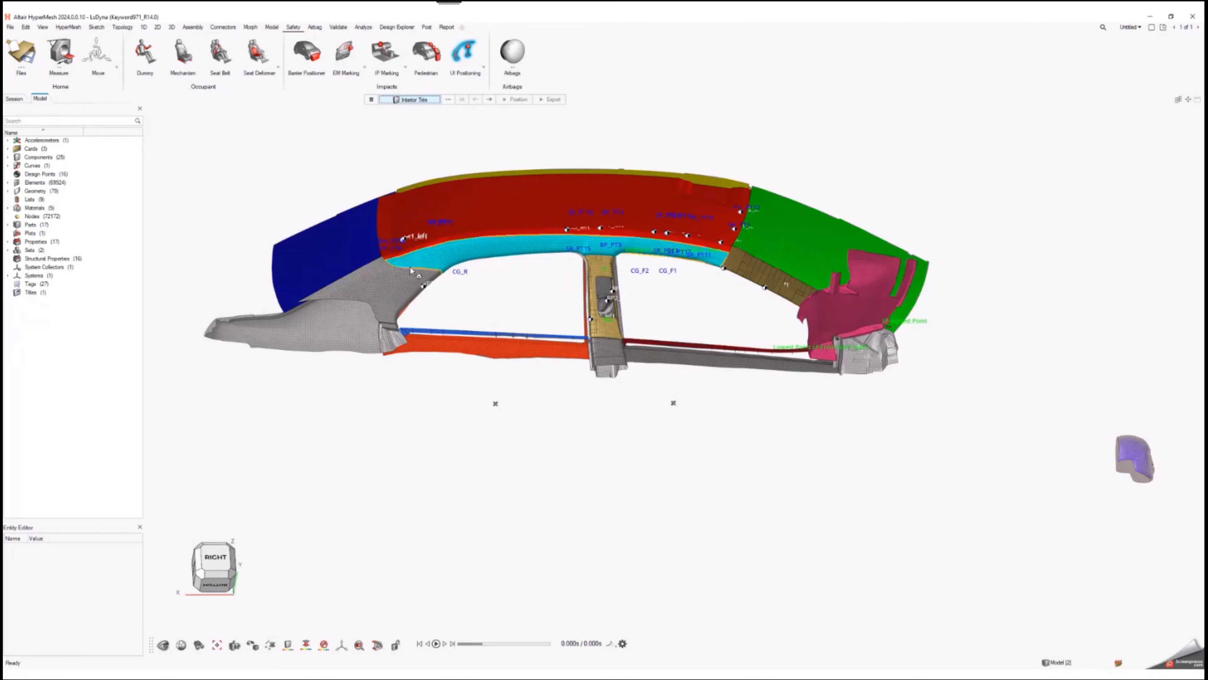
click(416, 283)
click(429, 258)
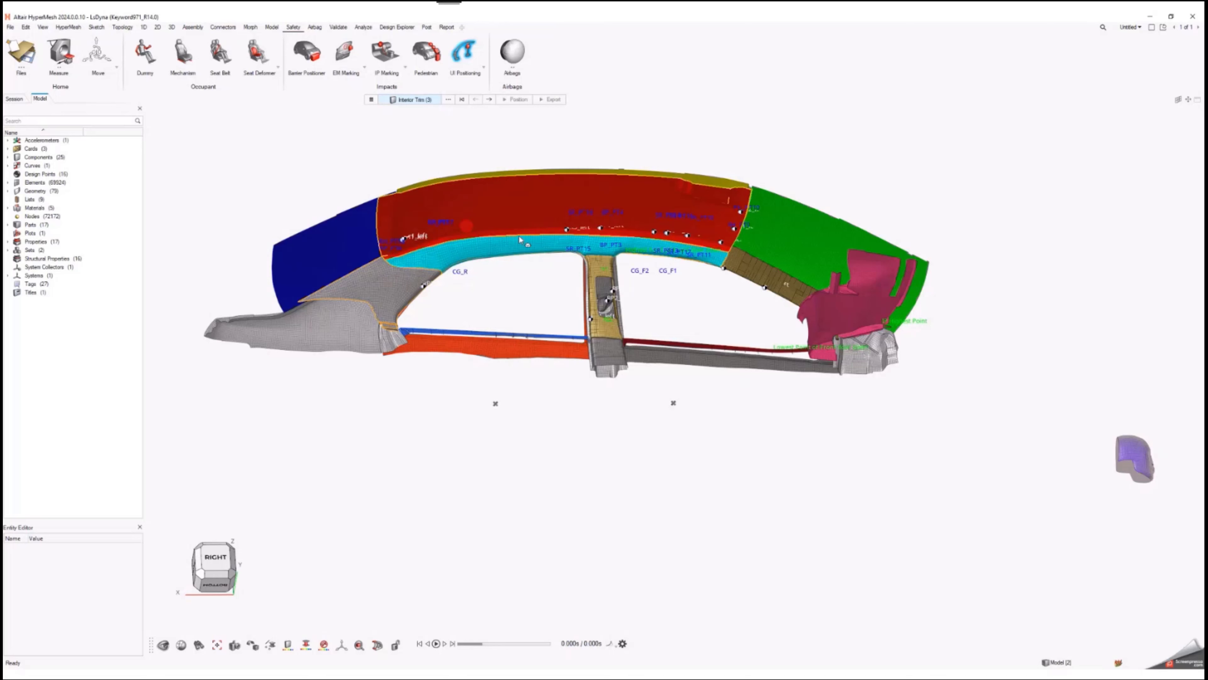
click(459, 220)
click(593, 257)
click(613, 292)
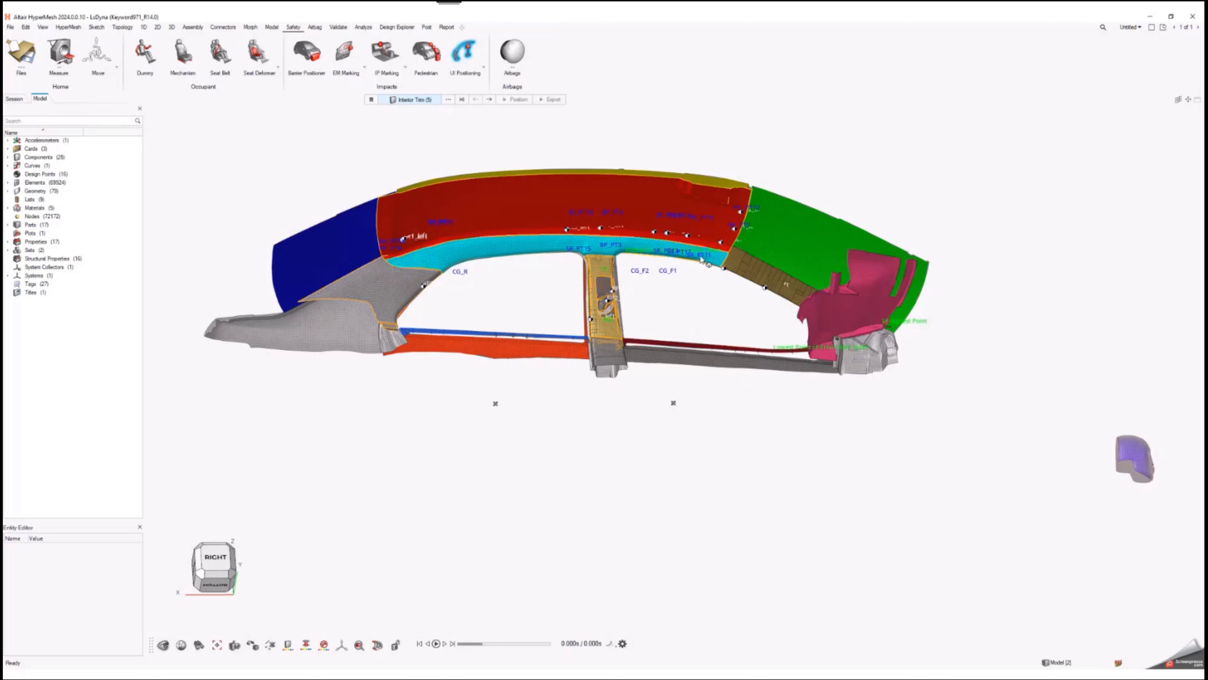
Select the imported headform's components as the Headform and advance to the forehead definition
click(489, 99)
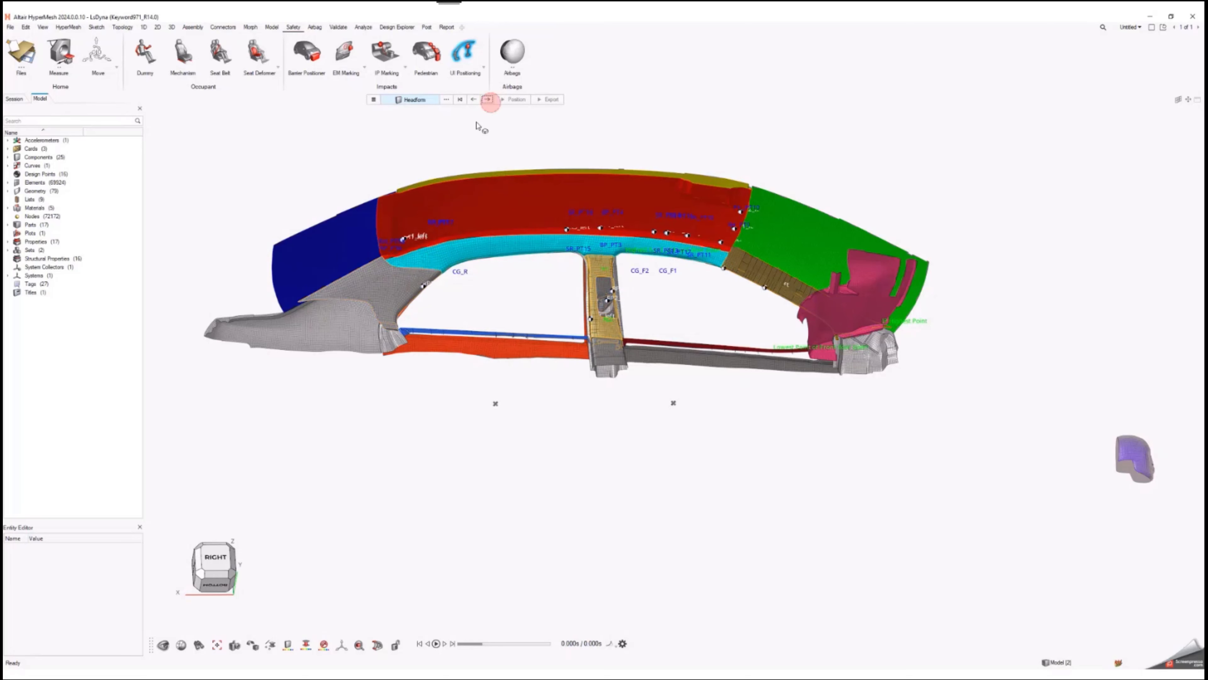
drag(1053, 349, 1167, 514)
click(487, 100)
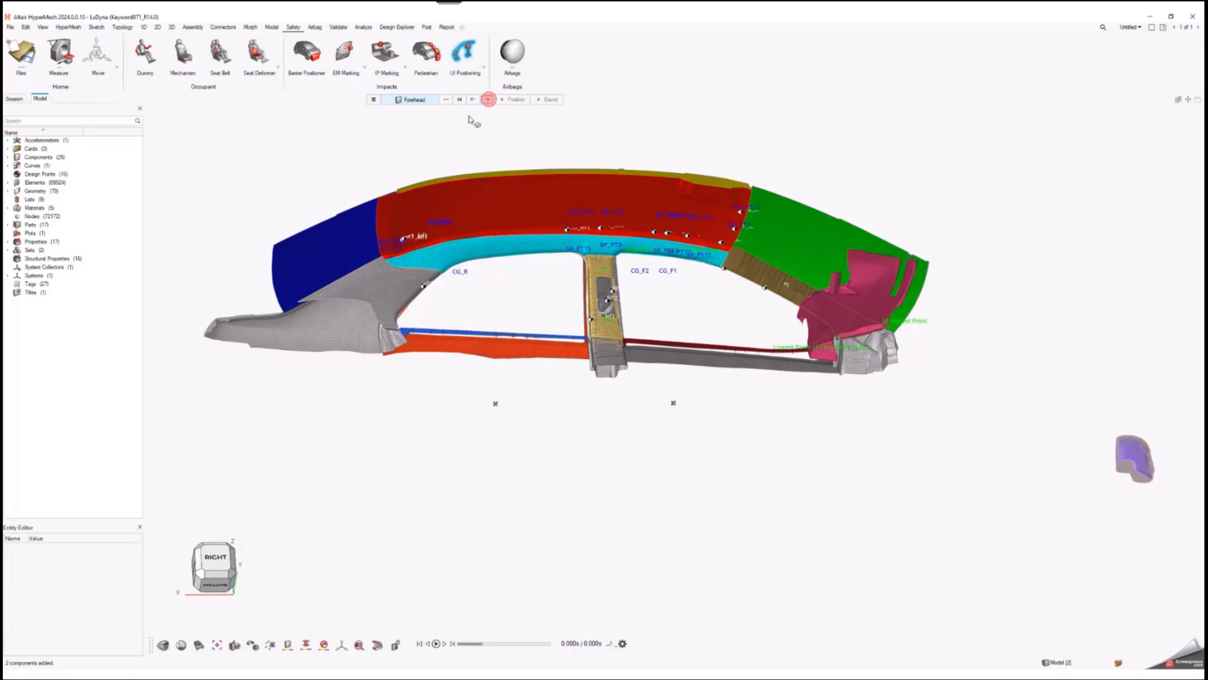
Select the rectangular patch on the front of the headform as the Forehead and advance to the Headform CID definition
click(428, 100)
scroll(524, 190, down, 4)
scroll(836, 301, up, 5)
scroll(902, 382, up, 4)
scroll(847, 339, up, 3)
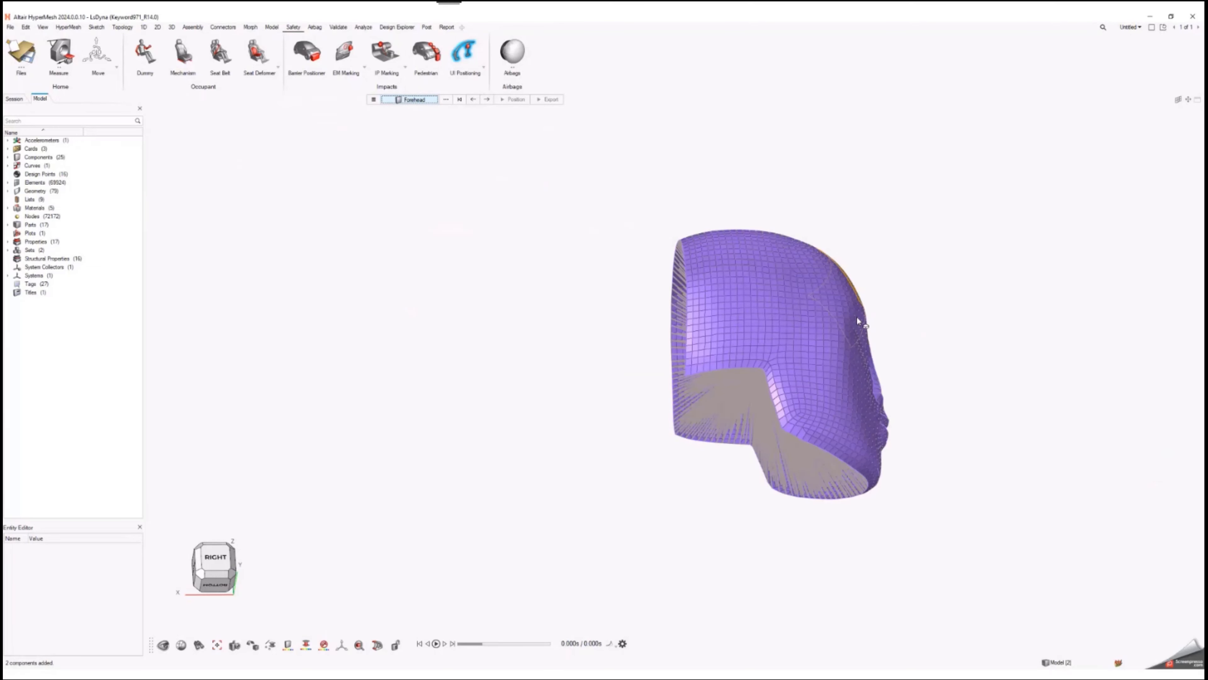
middle_drag(857, 316, 816, 341)
click(864, 286)
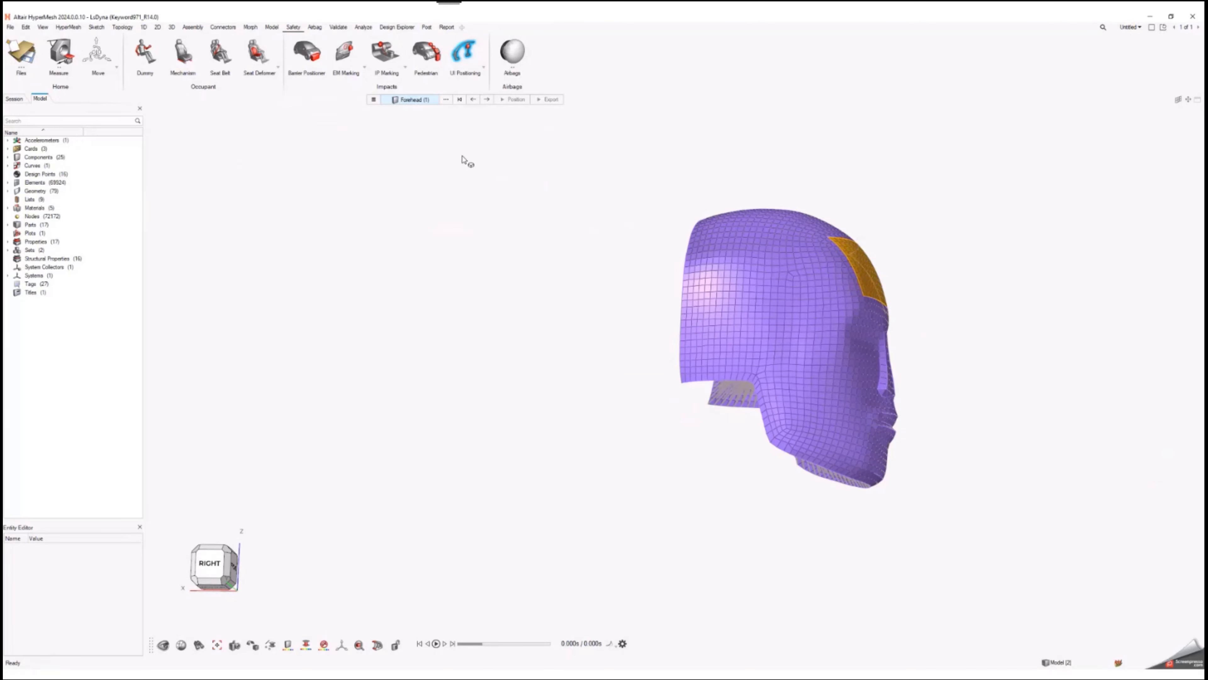
click(486, 100)
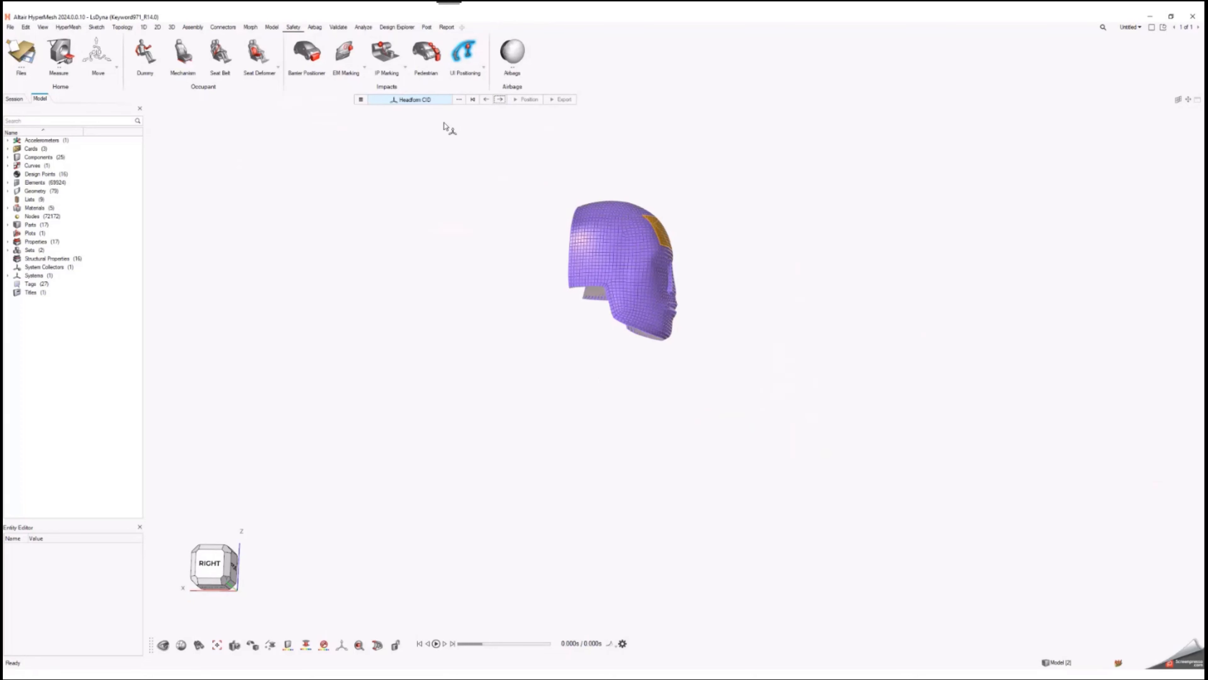
Assign the system from the model's list as the Headform CID and advance to the design point selection
click(459, 100)
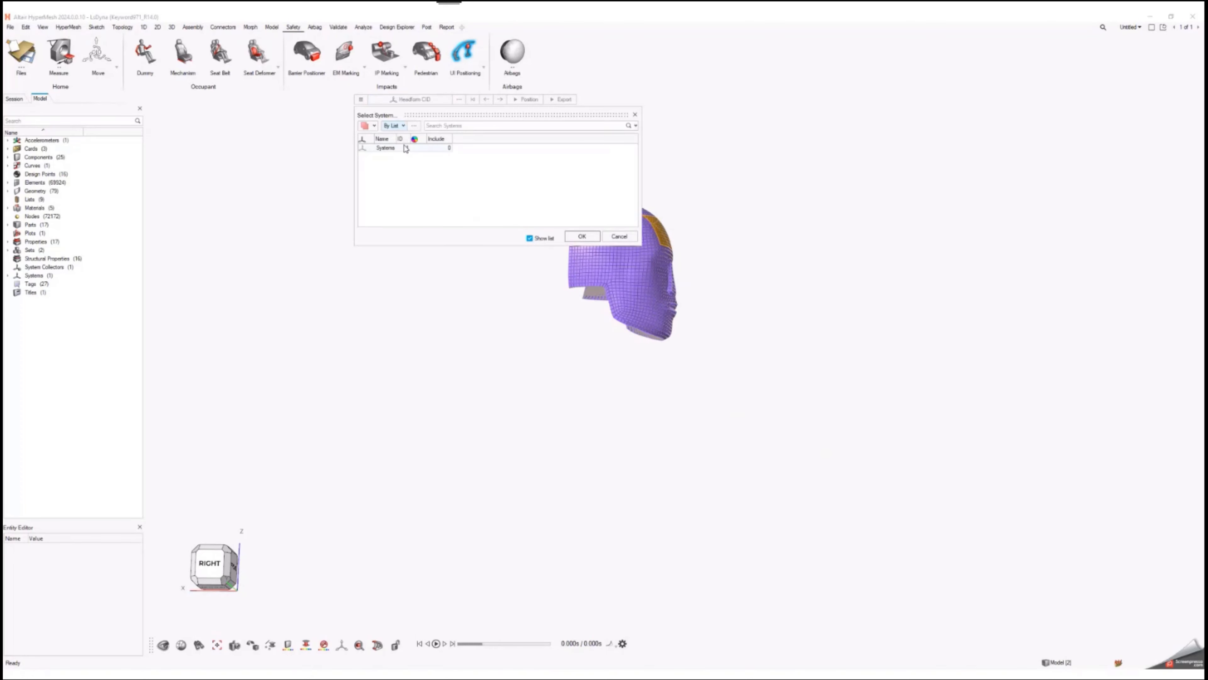
click(386, 148)
click(586, 237)
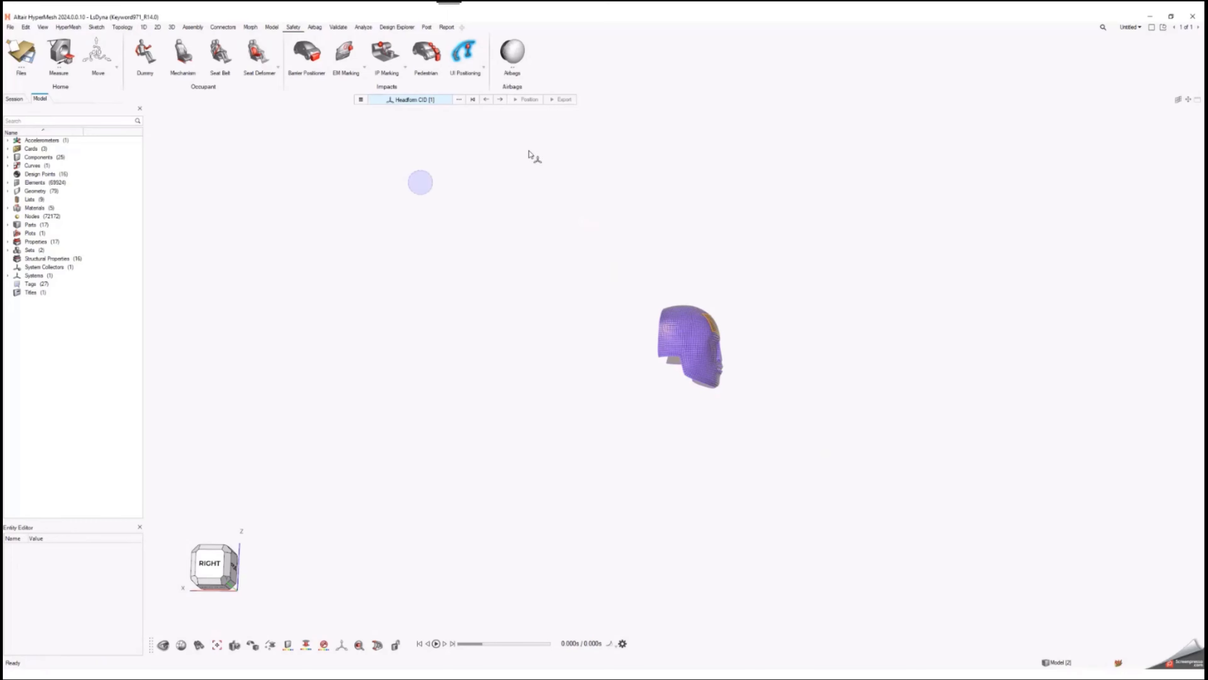
click(499, 100)
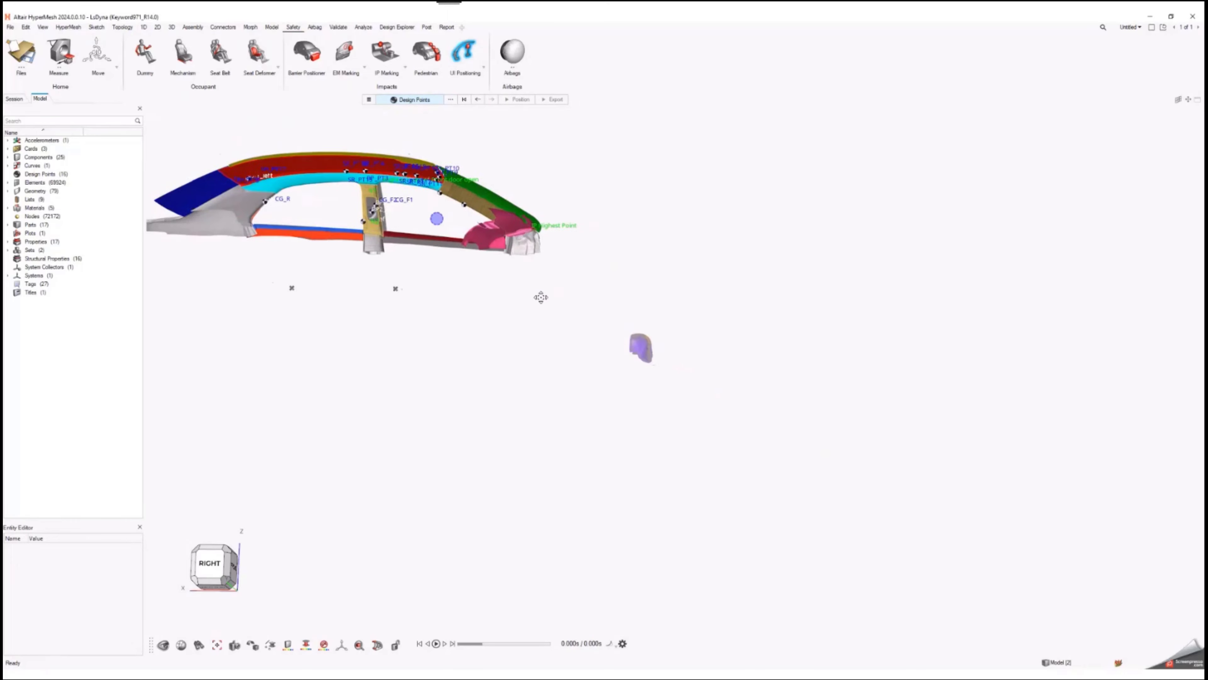
Select design points AF2_left, AF3_left and BP1_left through BP4_left, and run the headform positioning
click(450, 100)
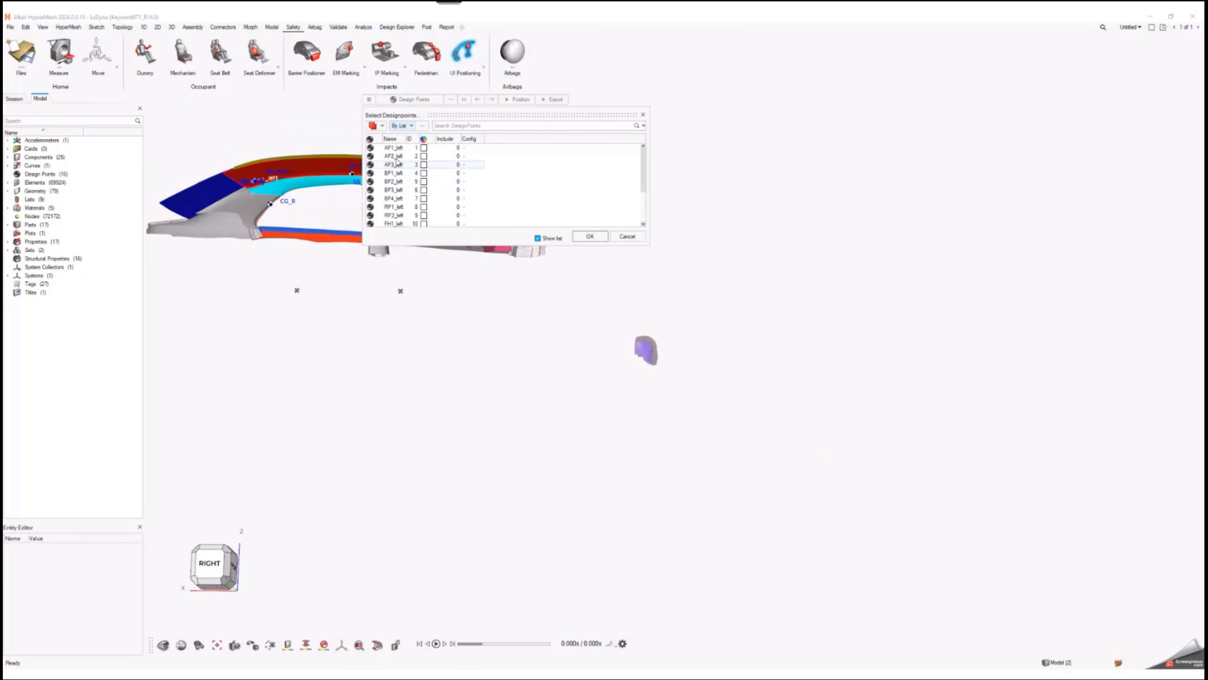
click(395, 157)
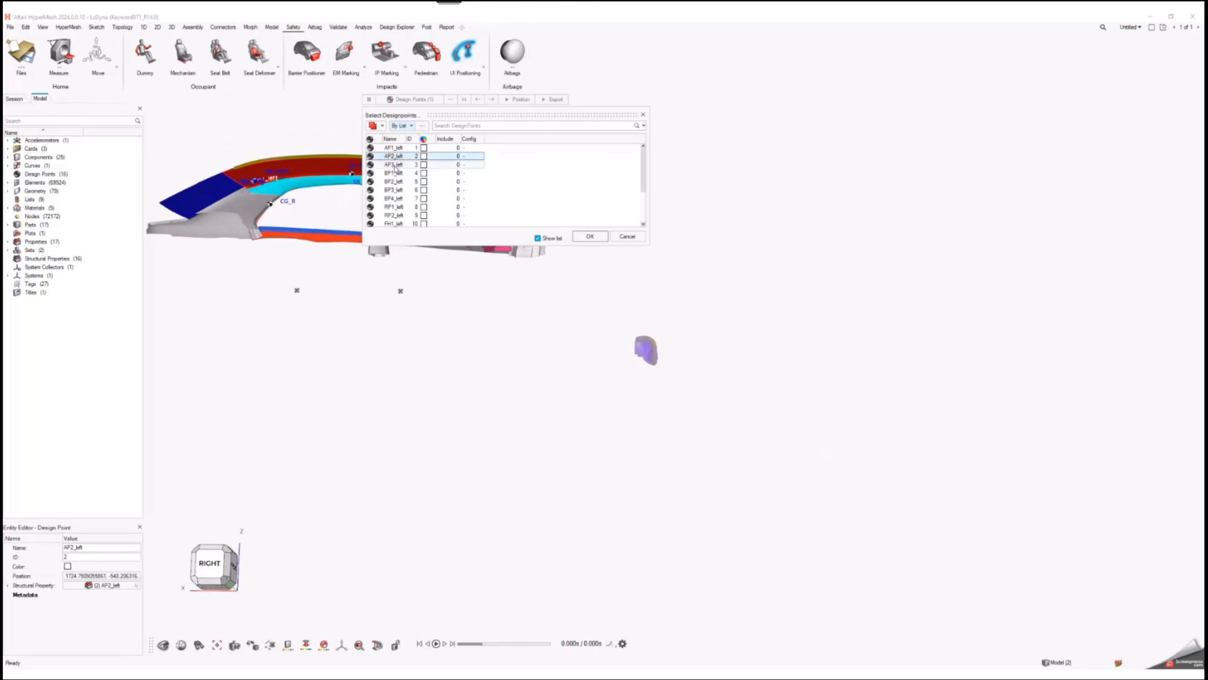
ctrl+click(397, 165)
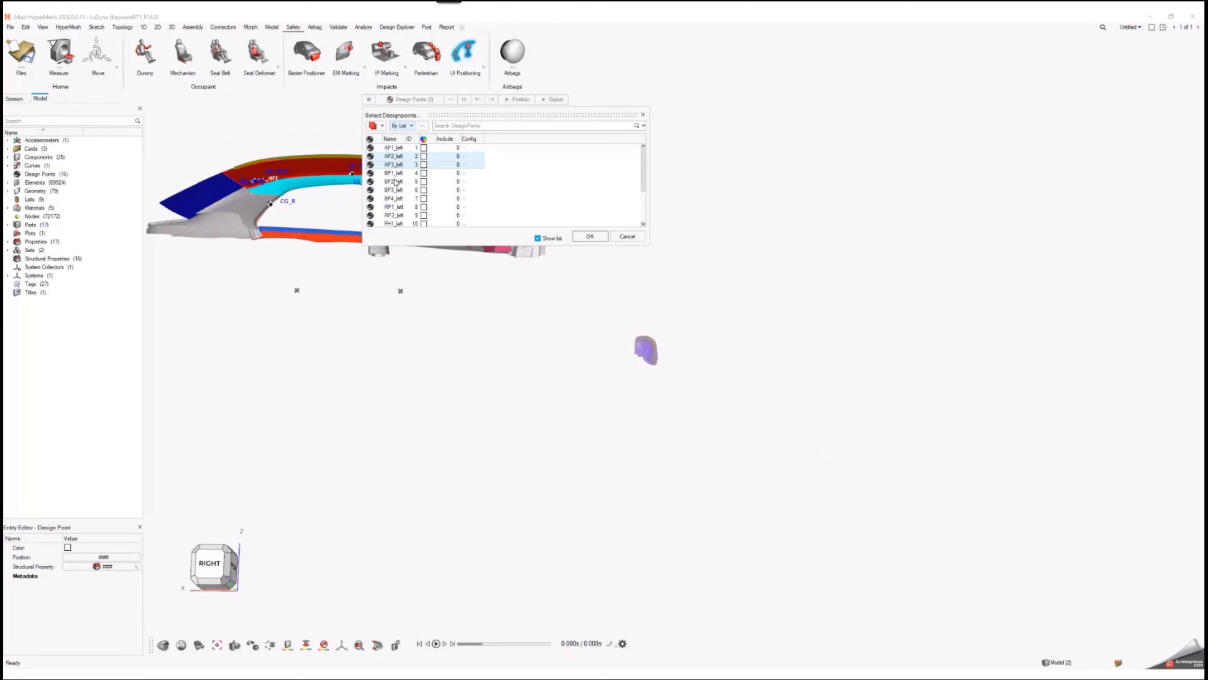
drag(394, 179, 395, 199)
click(589, 237)
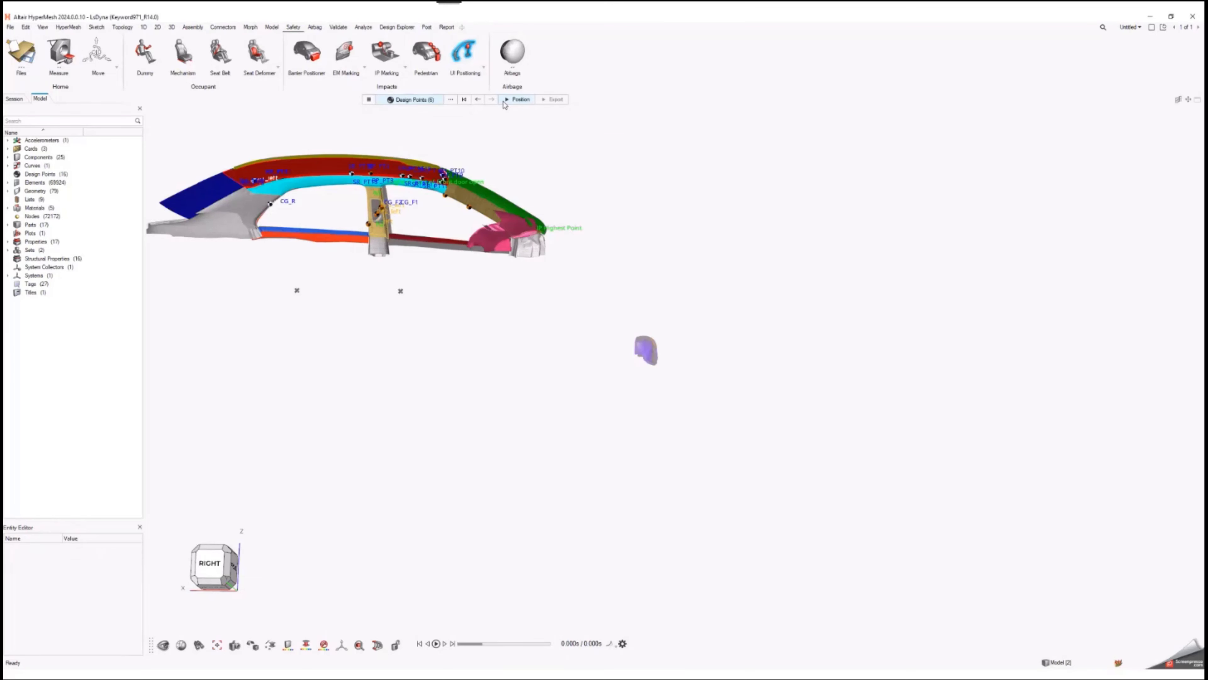
click(505, 101)
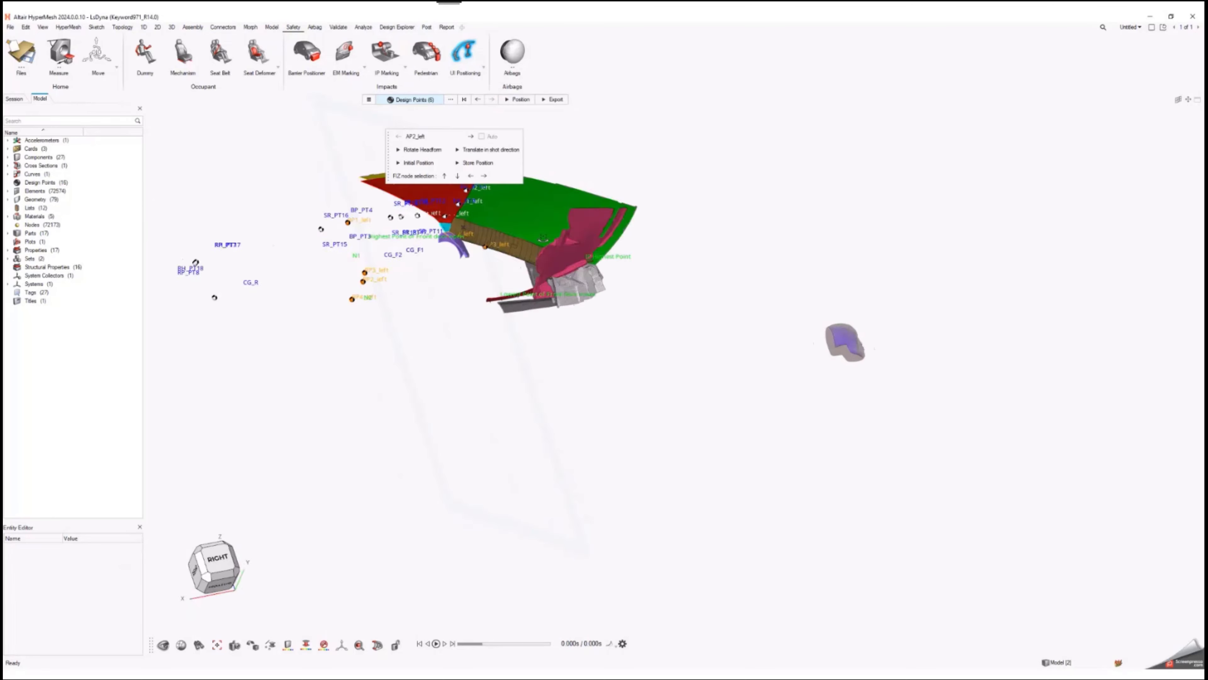
Step through the headform positions at AF2_left, AF3_left and BP1_left and examine how the headform meets the trims
middle_drag(576, 251, 496, 257)
scroll(497, 257, up, 2)
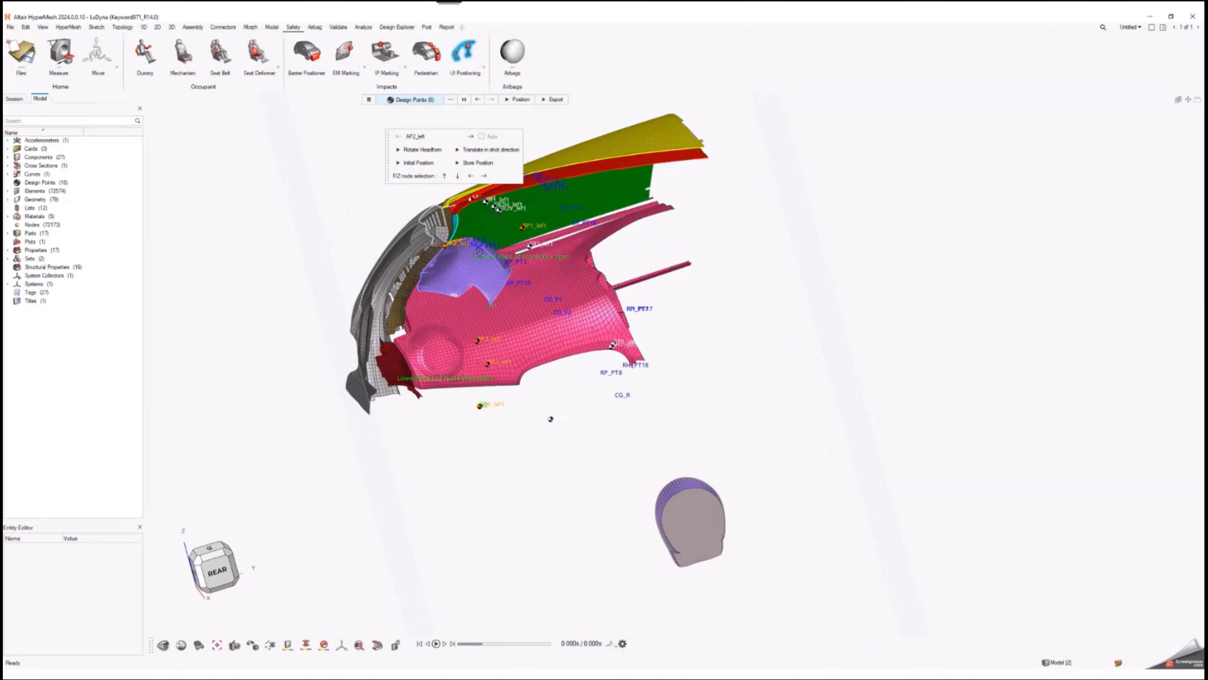
click(470, 136)
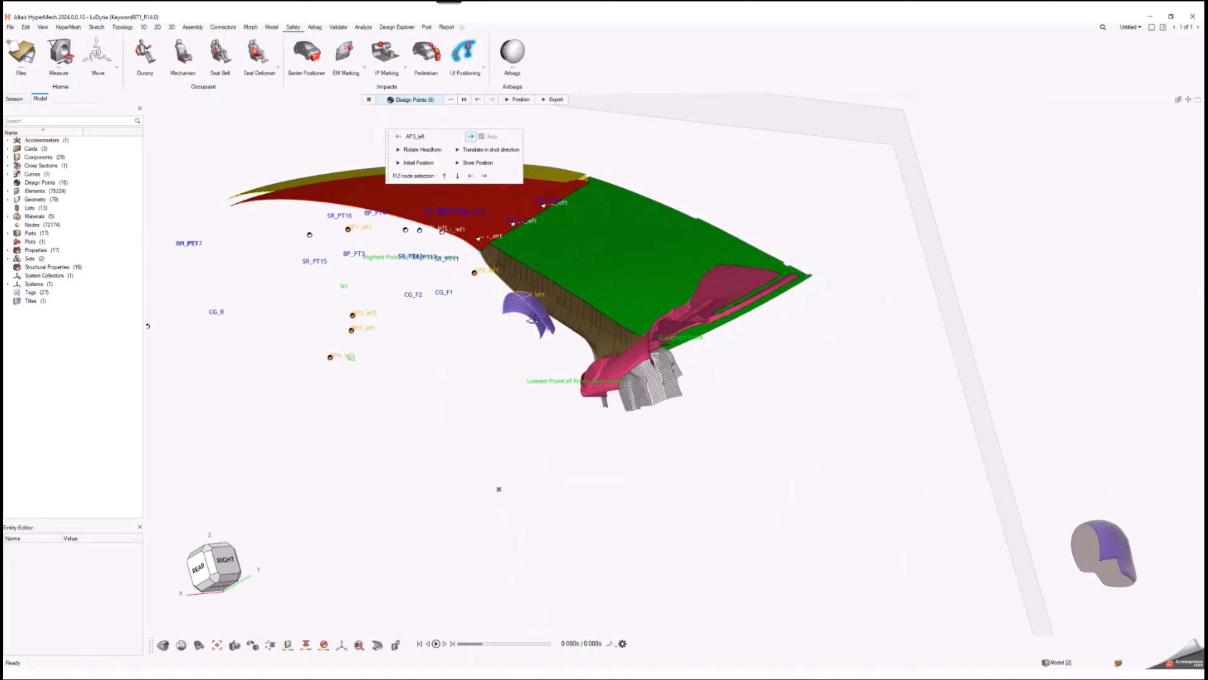
middle_drag(531, 320, 480, 320)
click(470, 137)
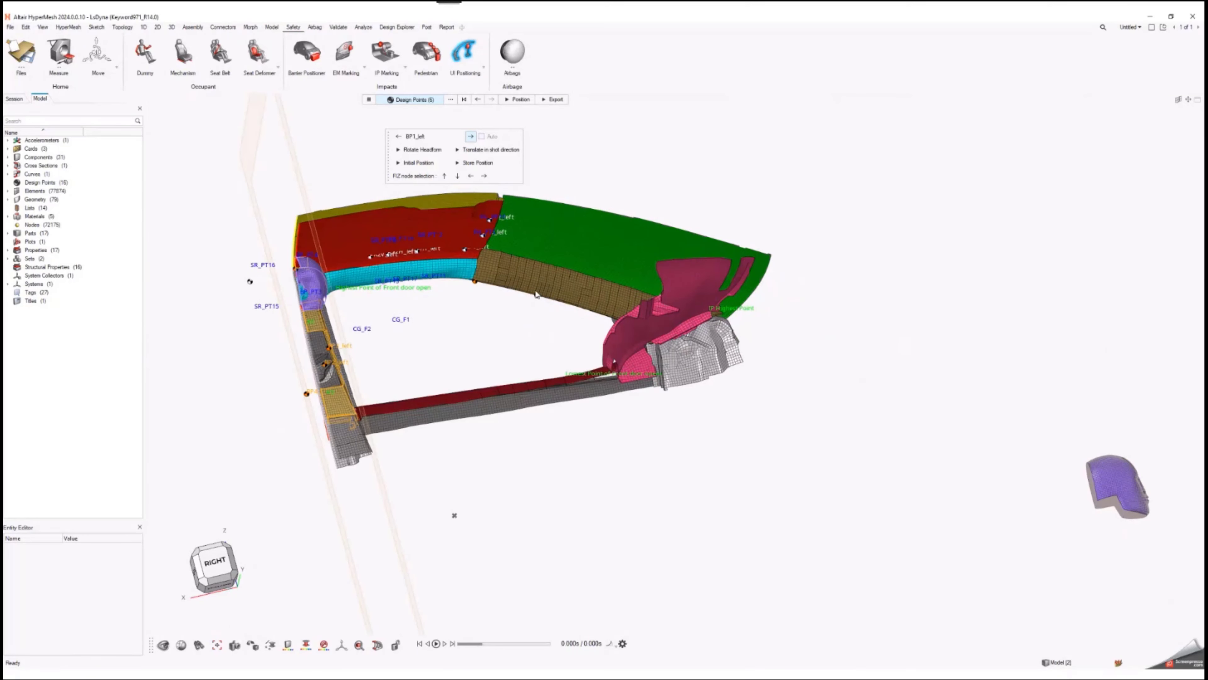
middle_drag(530, 307, 484, 229)
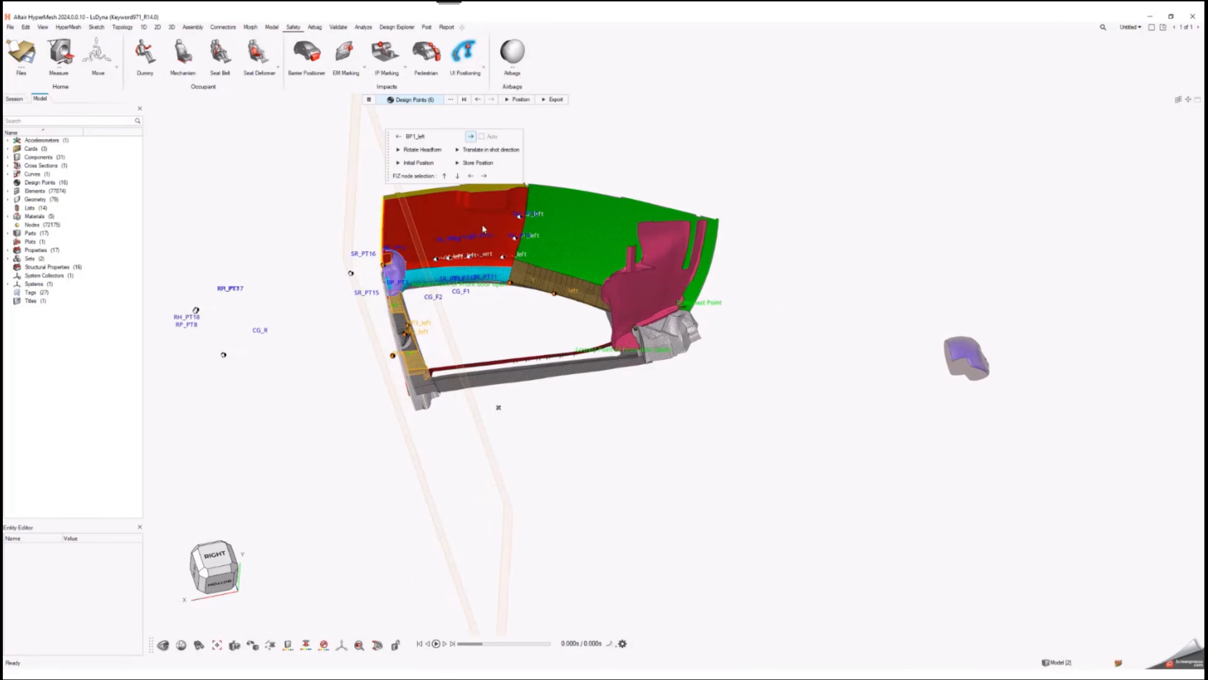
Show the headform at BP2_left and examine its position against the B-pillar trim from close up
click(470, 136)
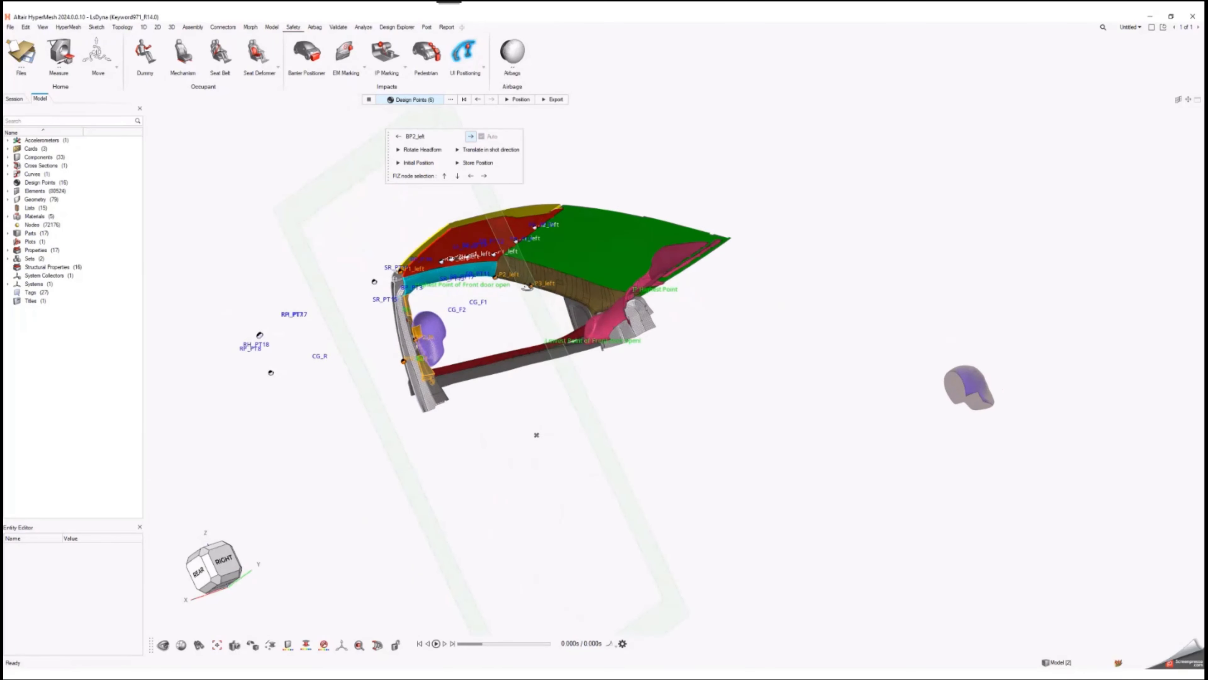
middle_drag(527, 286, 525, 289)
scroll(418, 328, up, 8)
scroll(459, 352, down, 1)
middle_drag(446, 325, 506, 344)
Show the headform at BP3_left and examine from several angles where the forehead patch touches the target point
click(471, 136)
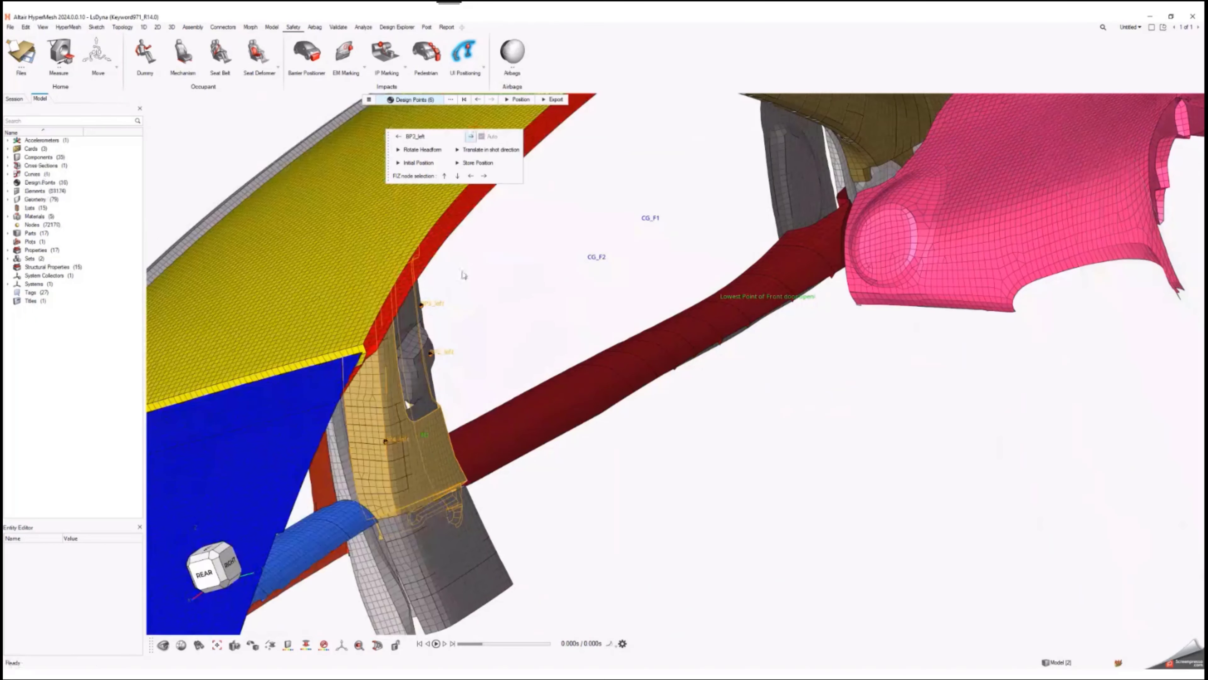
scroll(433, 290, up, 10)
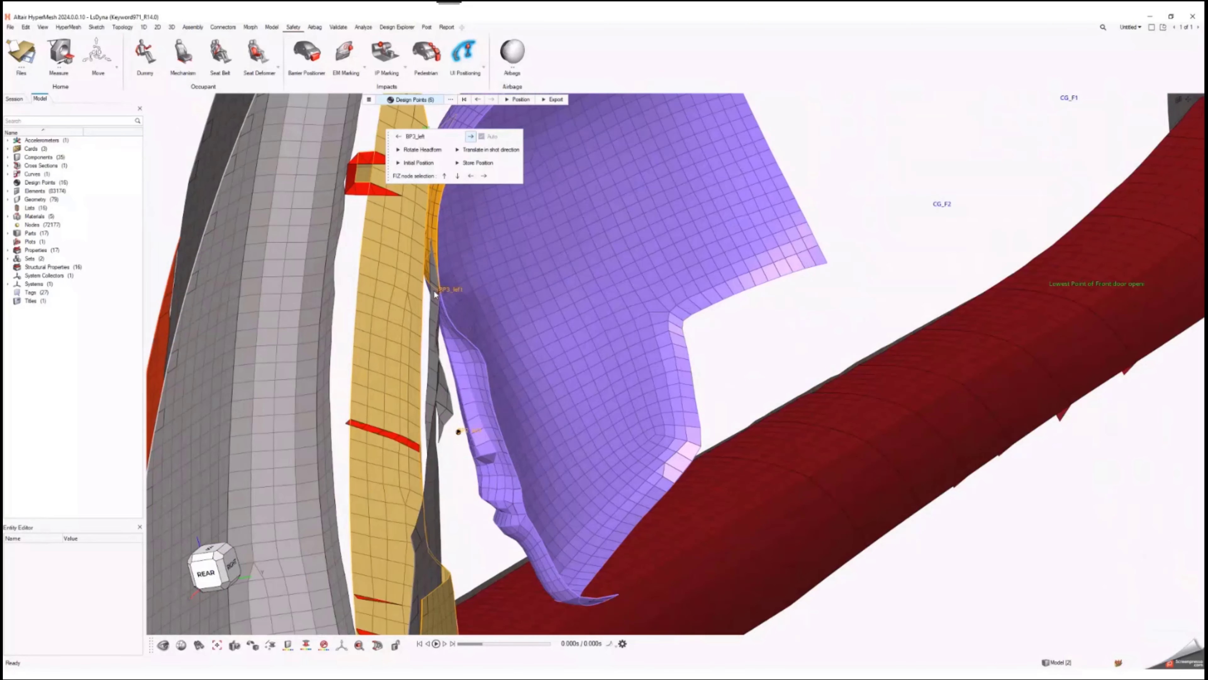
middle_drag(433, 290, 434, 298)
scroll(433, 297, down, 4)
scroll(434, 297, down, 5)
right_drag(403, 434, 548, 317)
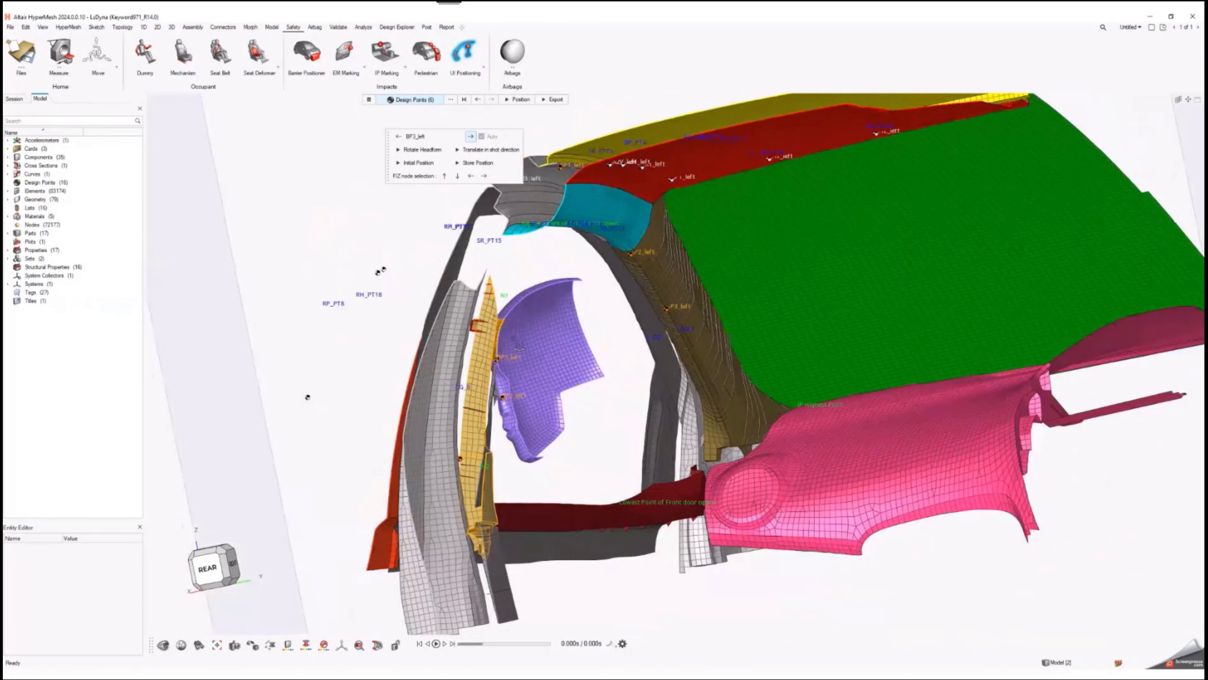
middle_drag(512, 337, 464, 340)
right_drag(804, 332, 409, 304)
scroll(521, 351, up, 5)
middle_drag(521, 352, 430, 368)
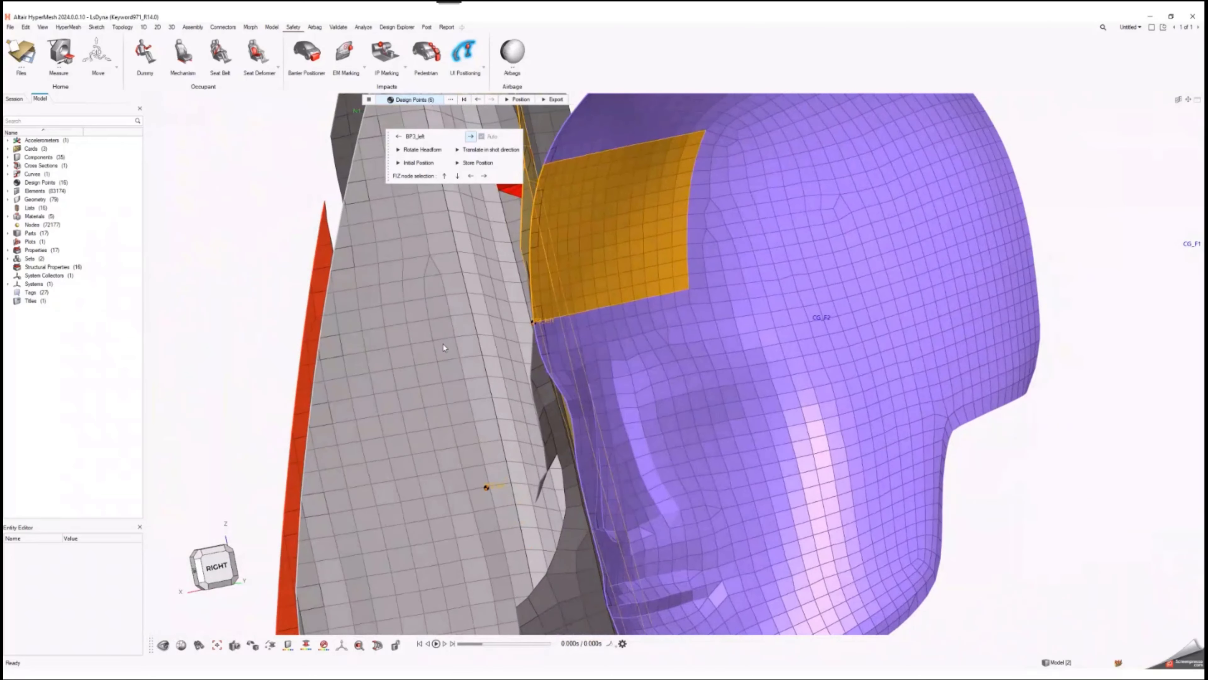
Show the headform at BP4_left and examine its position beside the lower B-pillar trim
click(471, 137)
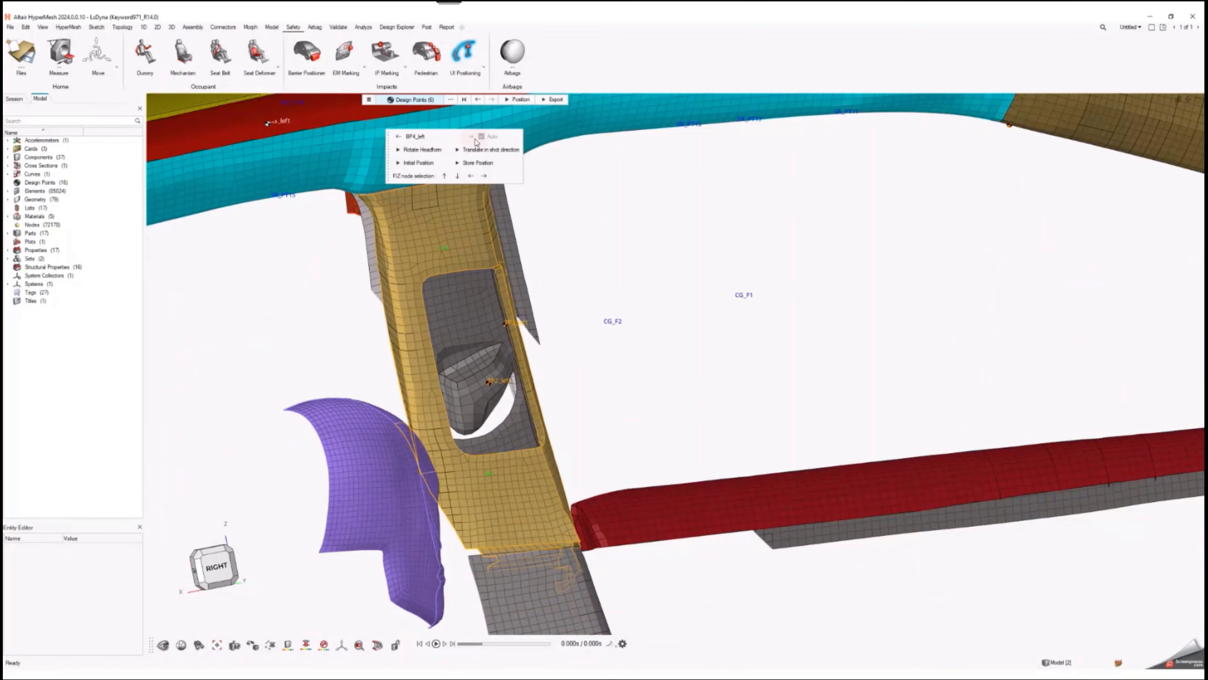
scroll(494, 274, down, 3)
middle_drag(501, 279, 512, 267)
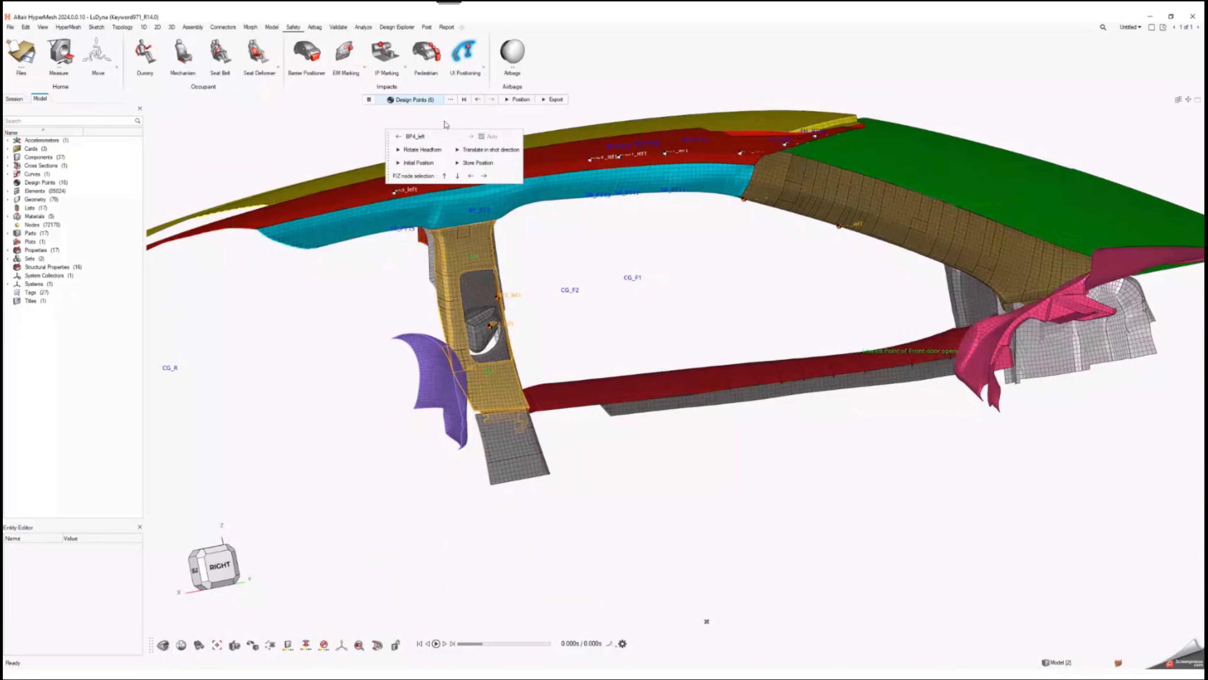
Extend the design point selection to include RP1_left and RP2_left, and run the headform positioning again
click(451, 101)
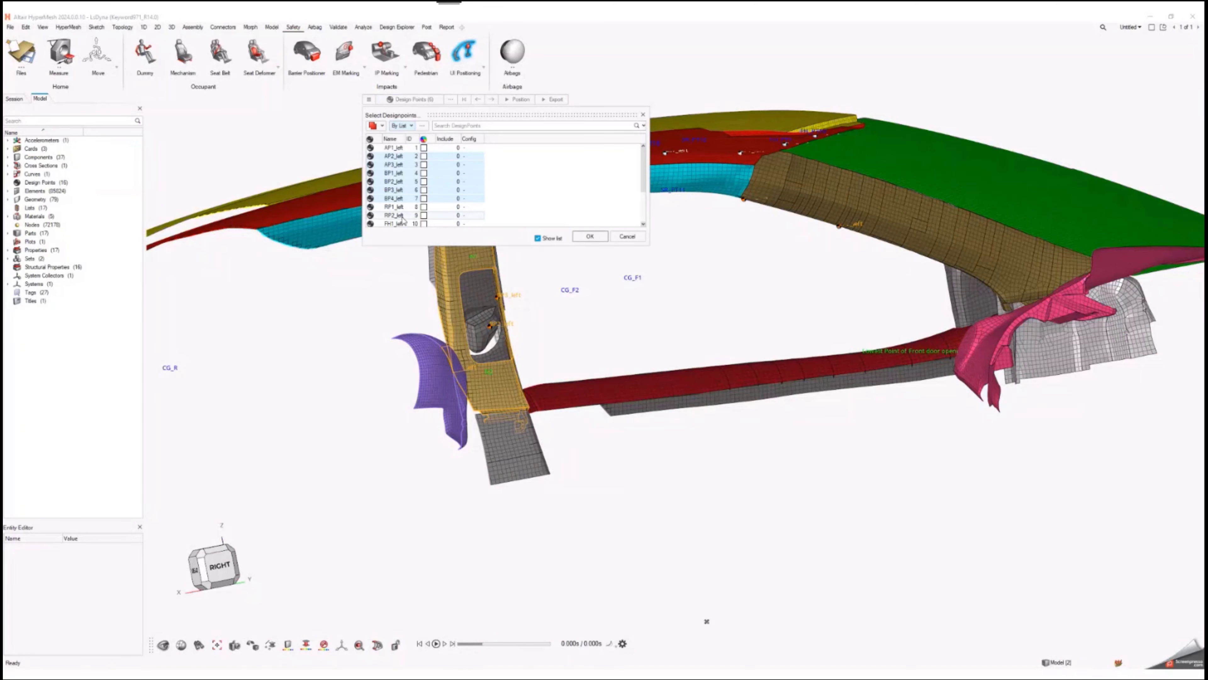
scroll(402, 218, down, 2)
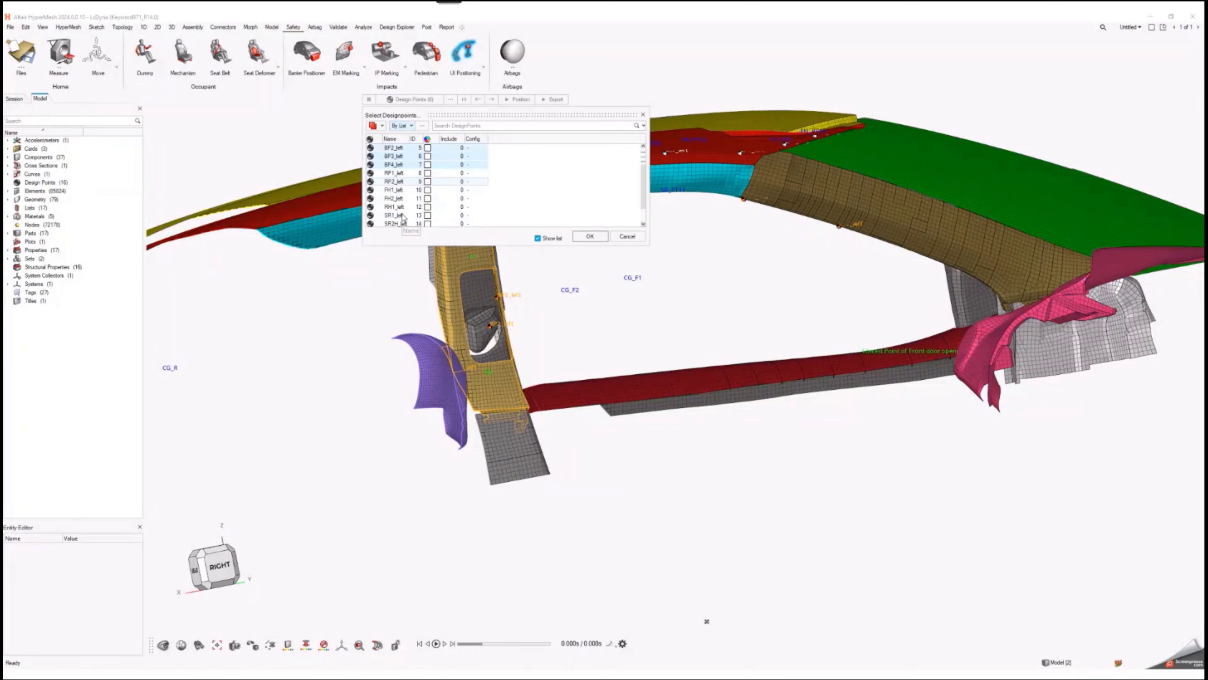
shift+click(400, 181)
click(588, 236)
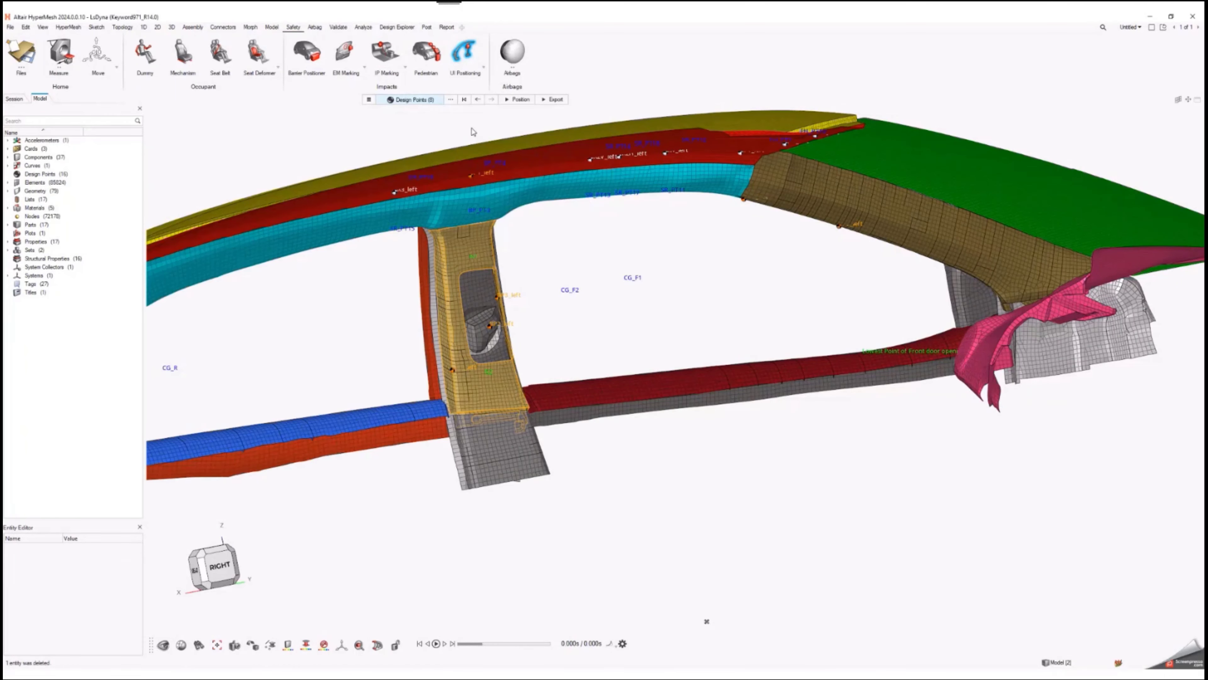
click(518, 99)
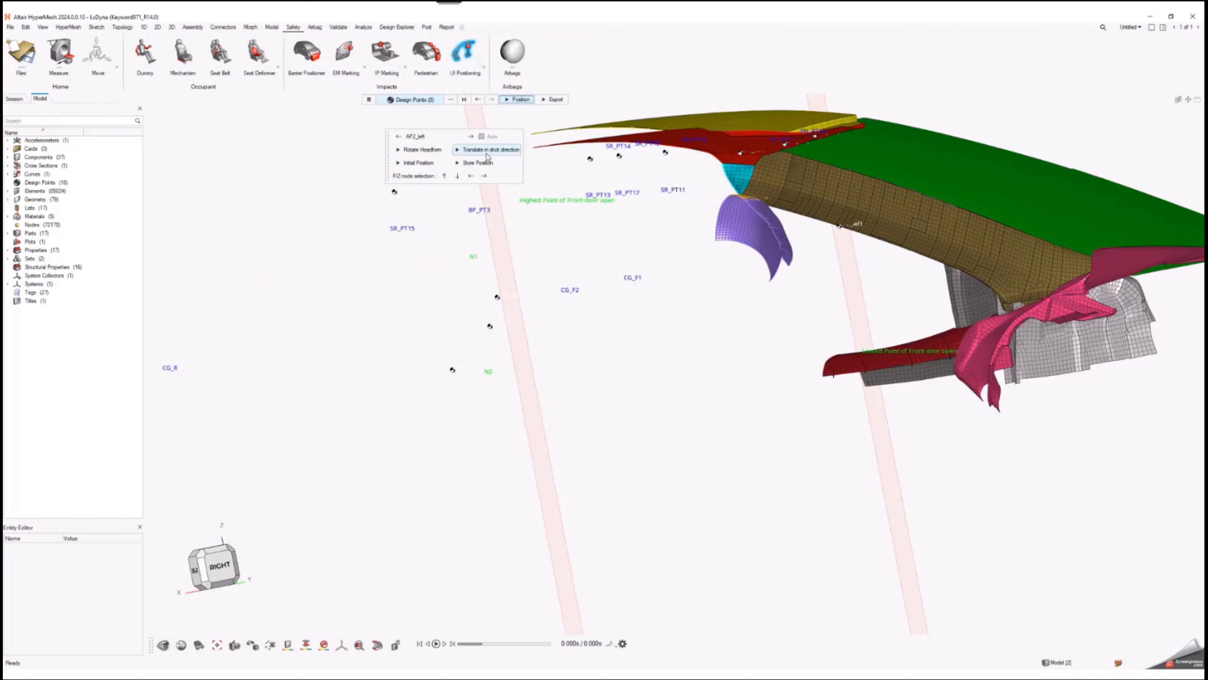
Advance the headform through the target points to RP1_left and examine its intersection with the surrounding trims
click(471, 137)
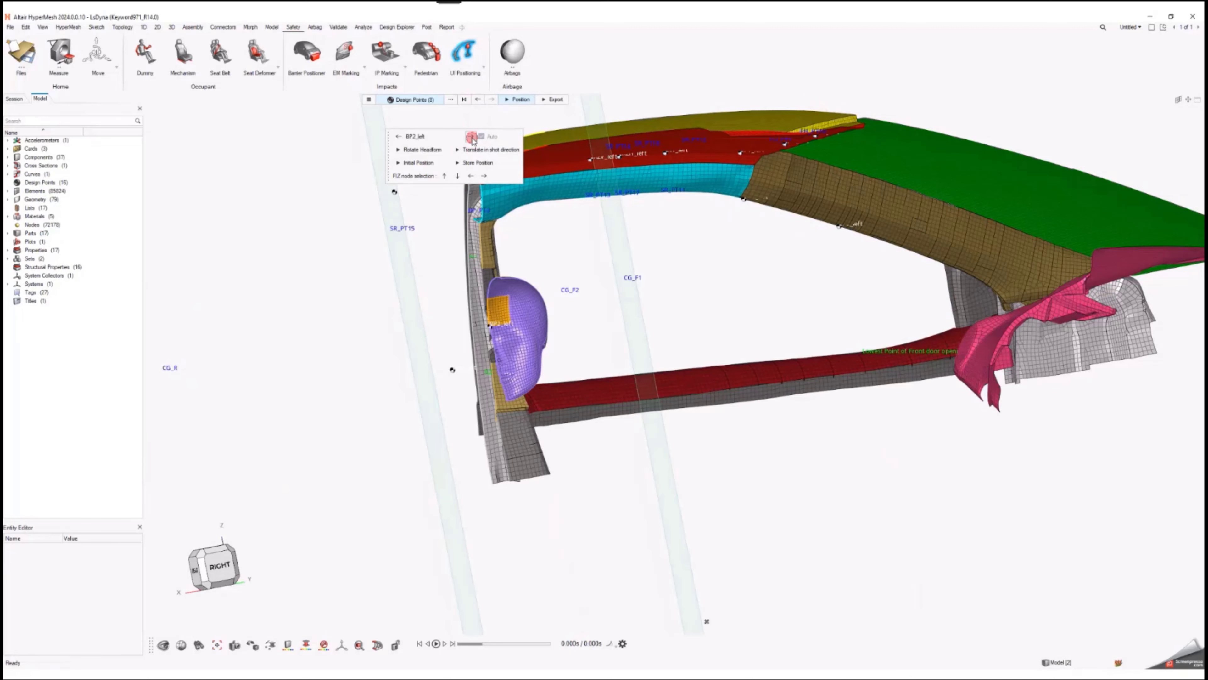
click(471, 137)
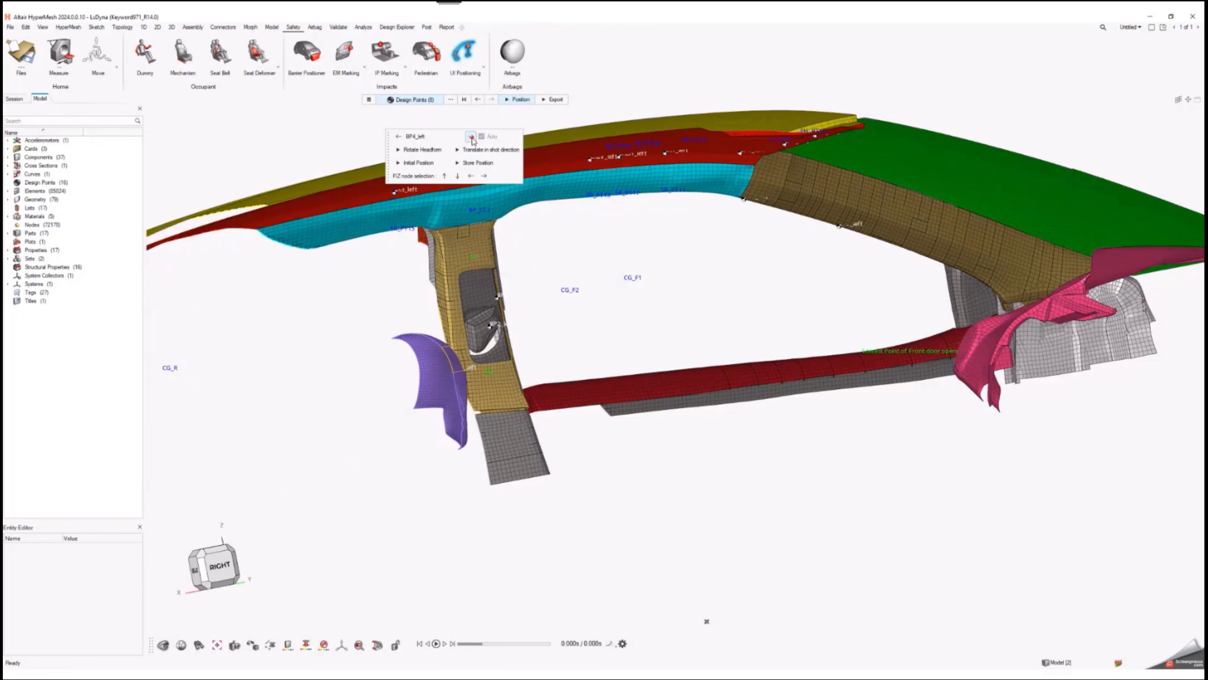
click(471, 137)
scroll(450, 257, down, 4)
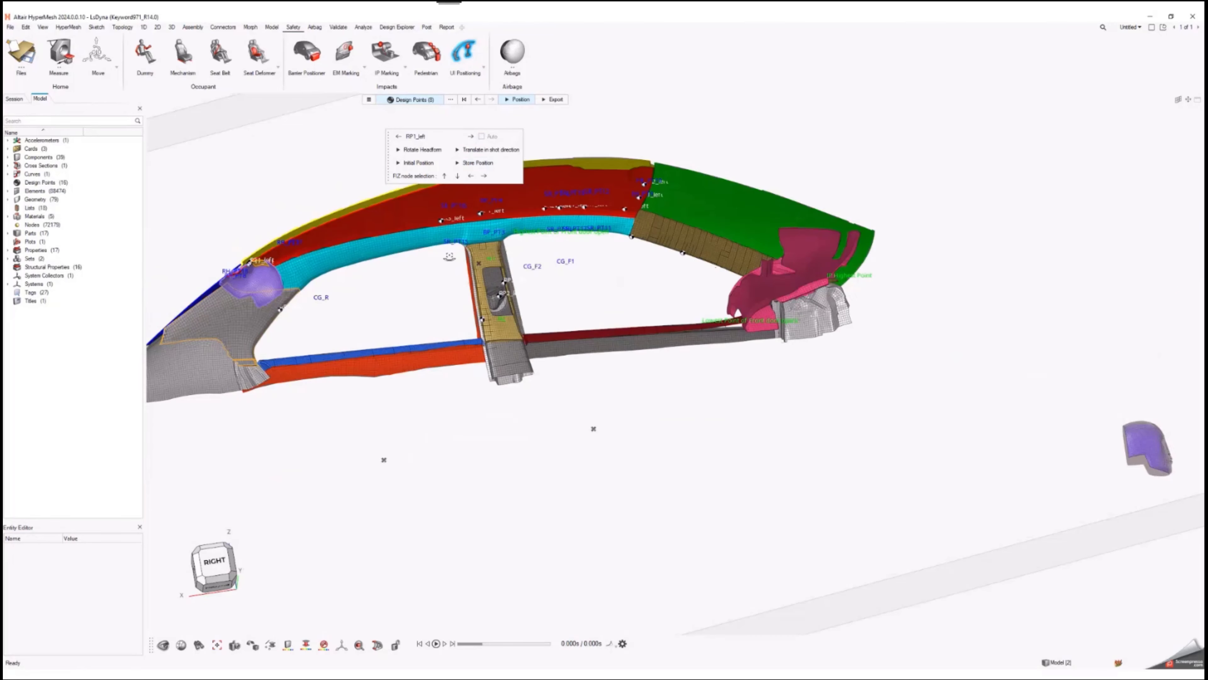
right_drag(450, 257, 475, 322)
middle_drag(475, 321, 457, 312)
scroll(285, 348, up, 5)
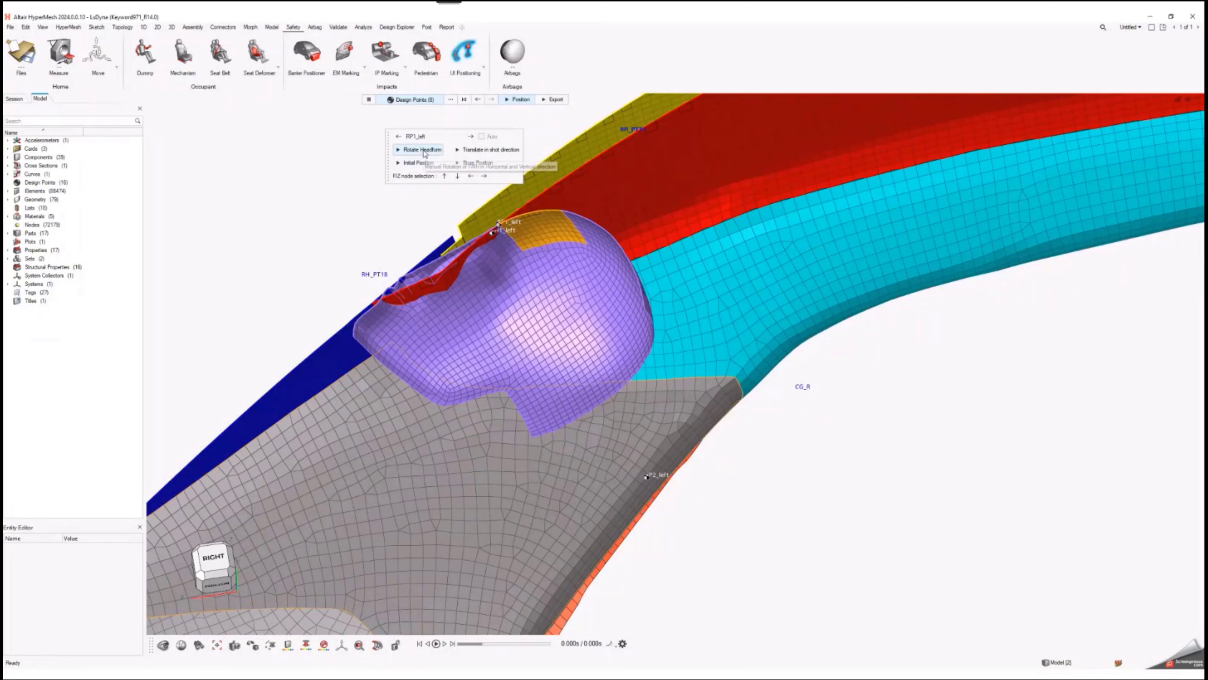
Activate headform rotation at RP1_left and shift the forehead impact zone node selection upward by six nodes
click(471, 204)
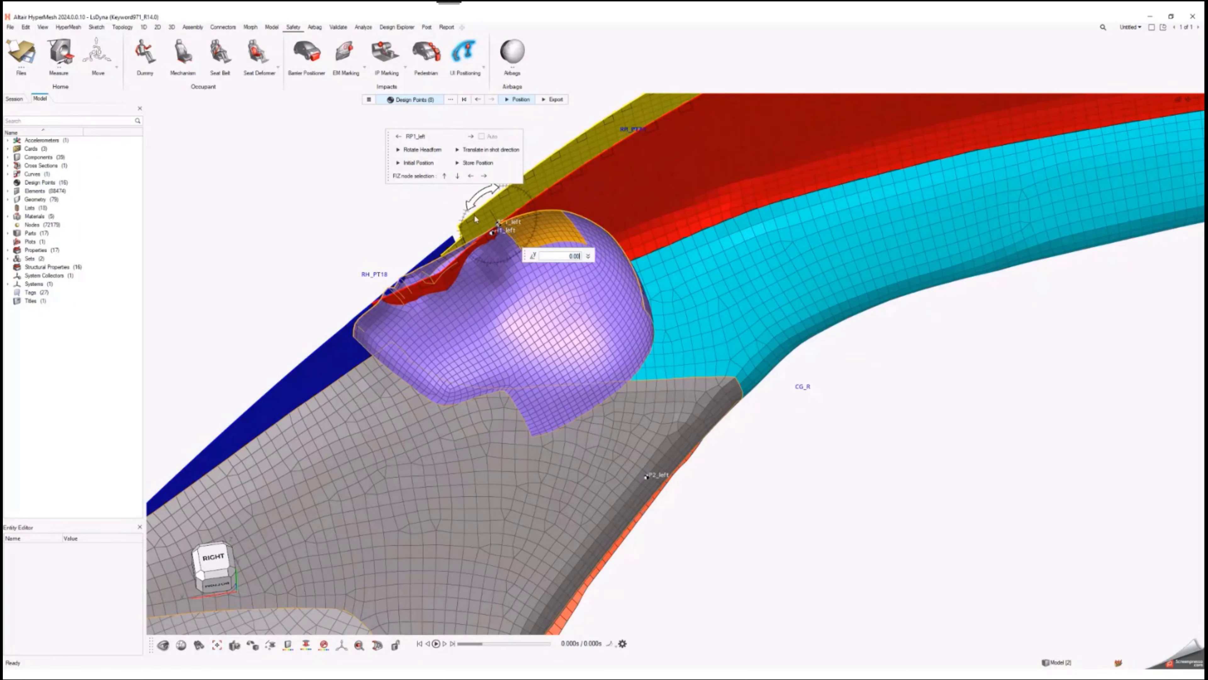
click(444, 176)
click(444, 176)
click(445, 176)
click(444, 176)
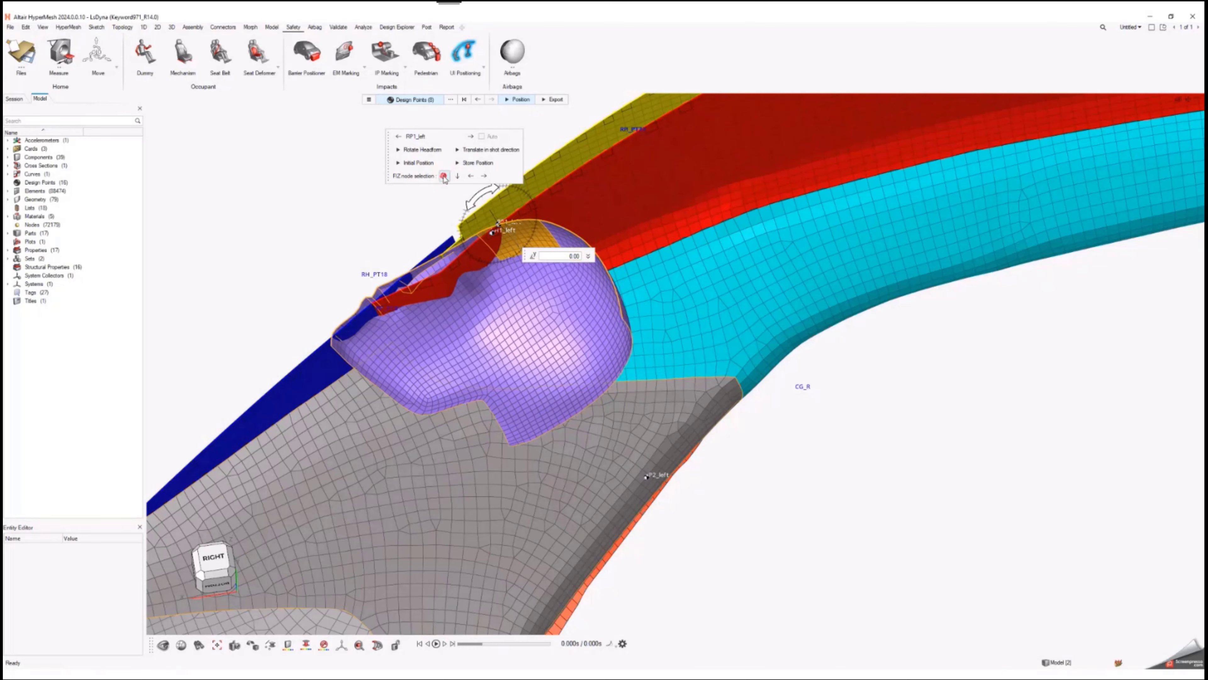
click(445, 177)
click(444, 176)
Set the rotation increment to 1 and rotate the headform at RP1_left by one positive increment
scroll(535, 235, up, 2)
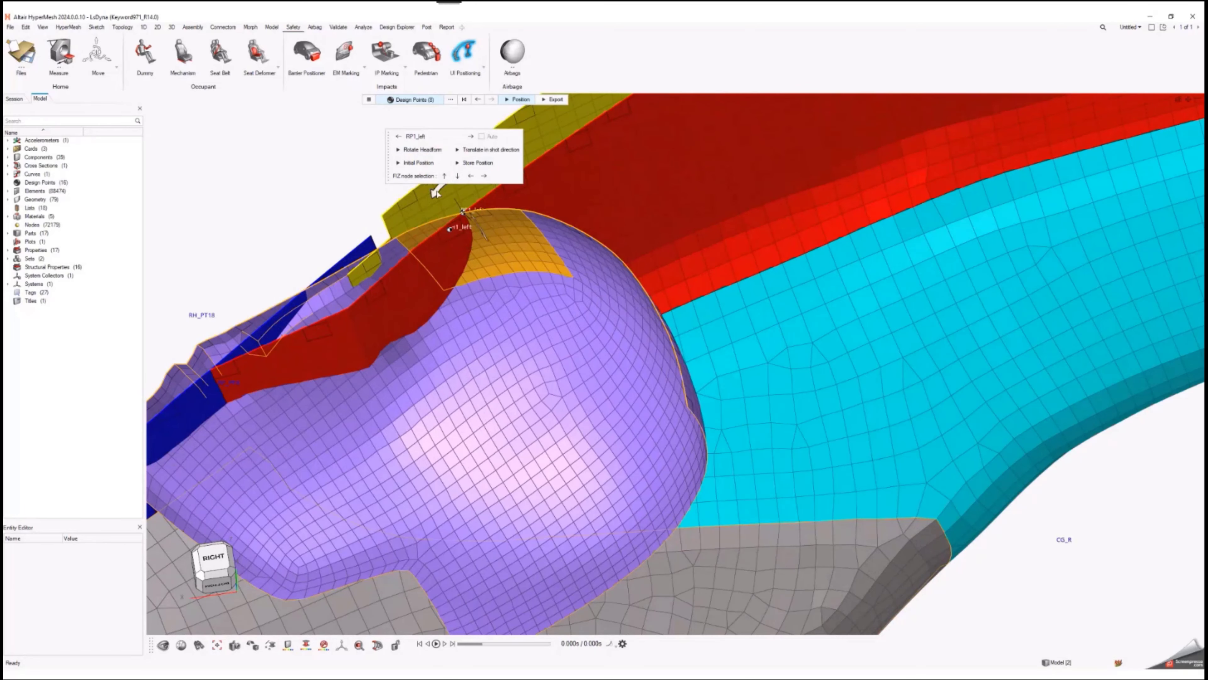
click(553, 243)
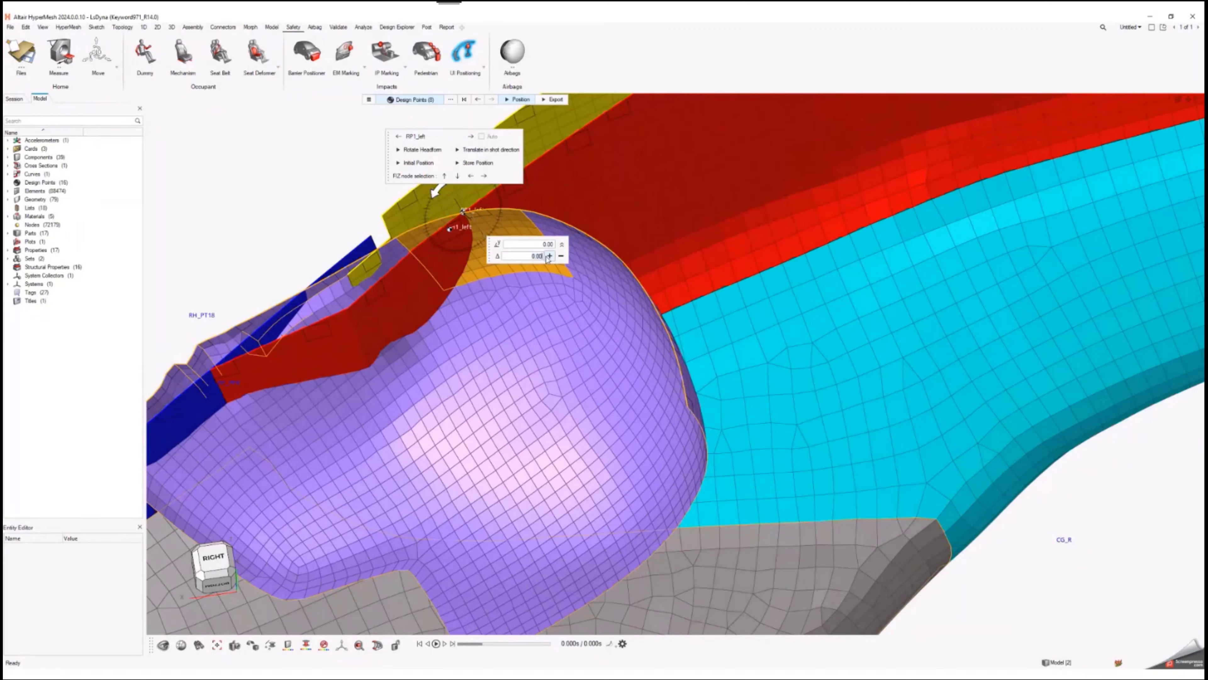
click(549, 256)
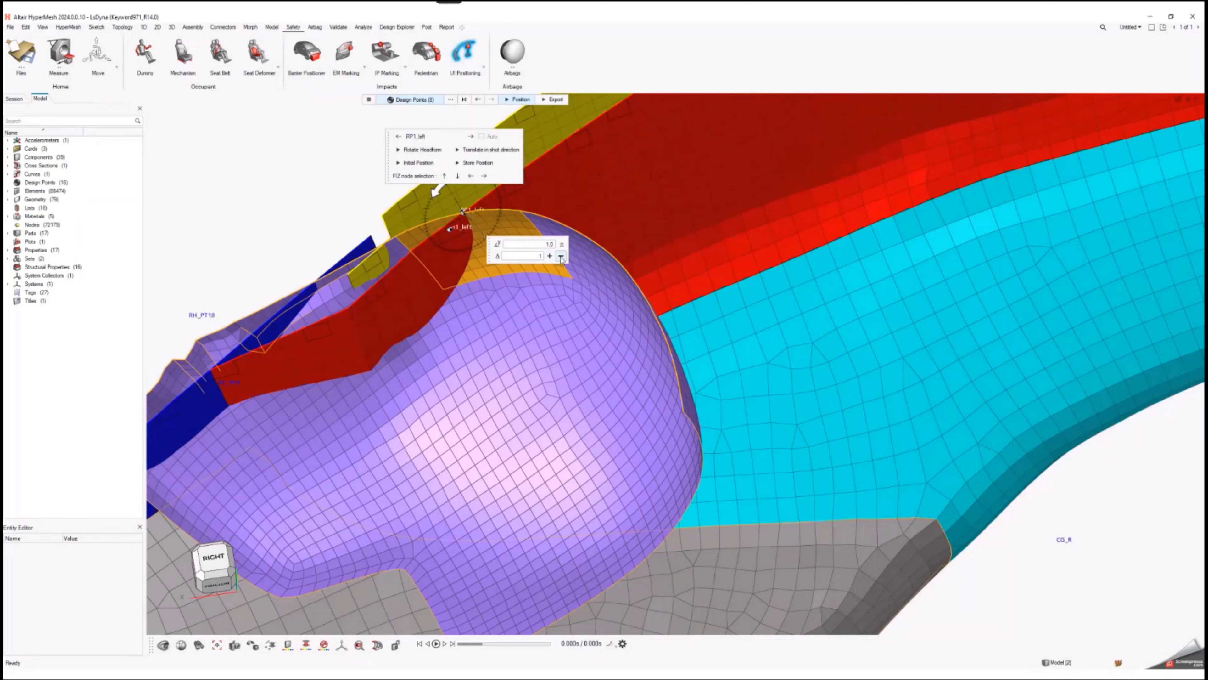
Rotate the headform at RP1_left in negative increments of 1 until its rotation angle is -27
click(561, 256)
click(561, 256)
click(561, 256)
click(560, 256)
click(561, 256)
click(561, 257)
click(561, 257)
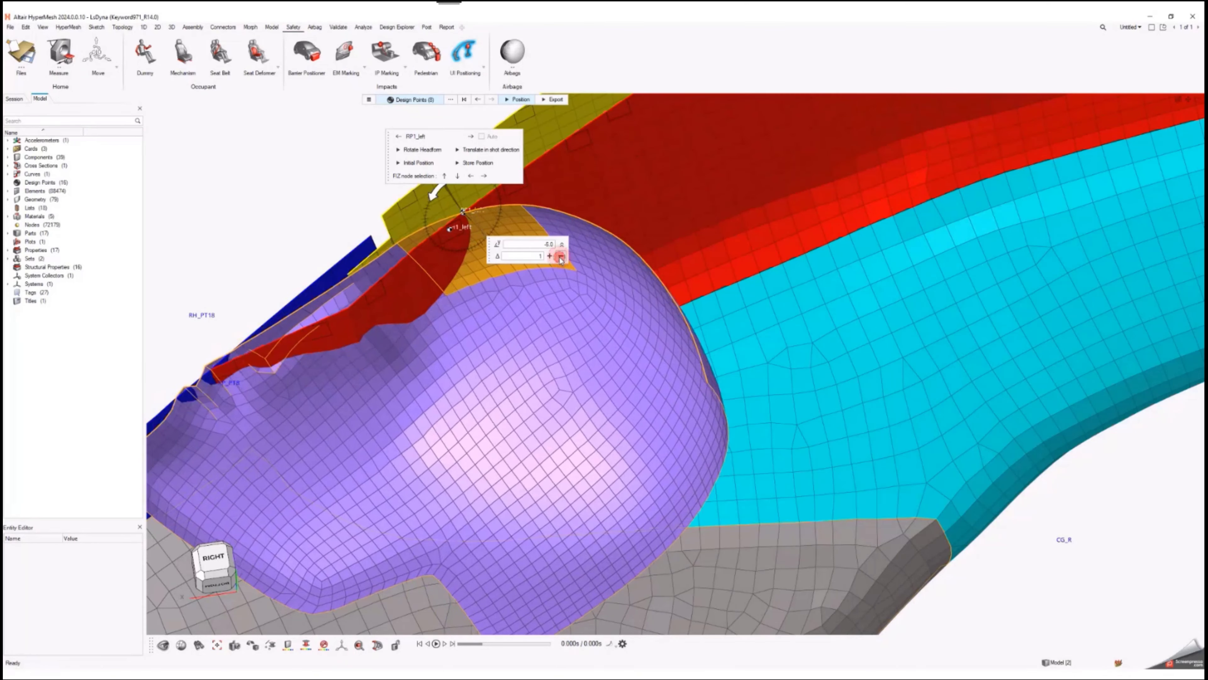
click(561, 257)
click(561, 257)
click(561, 257)
click(561, 257)
click(560, 256)
click(560, 257)
click(561, 256)
click(561, 257)
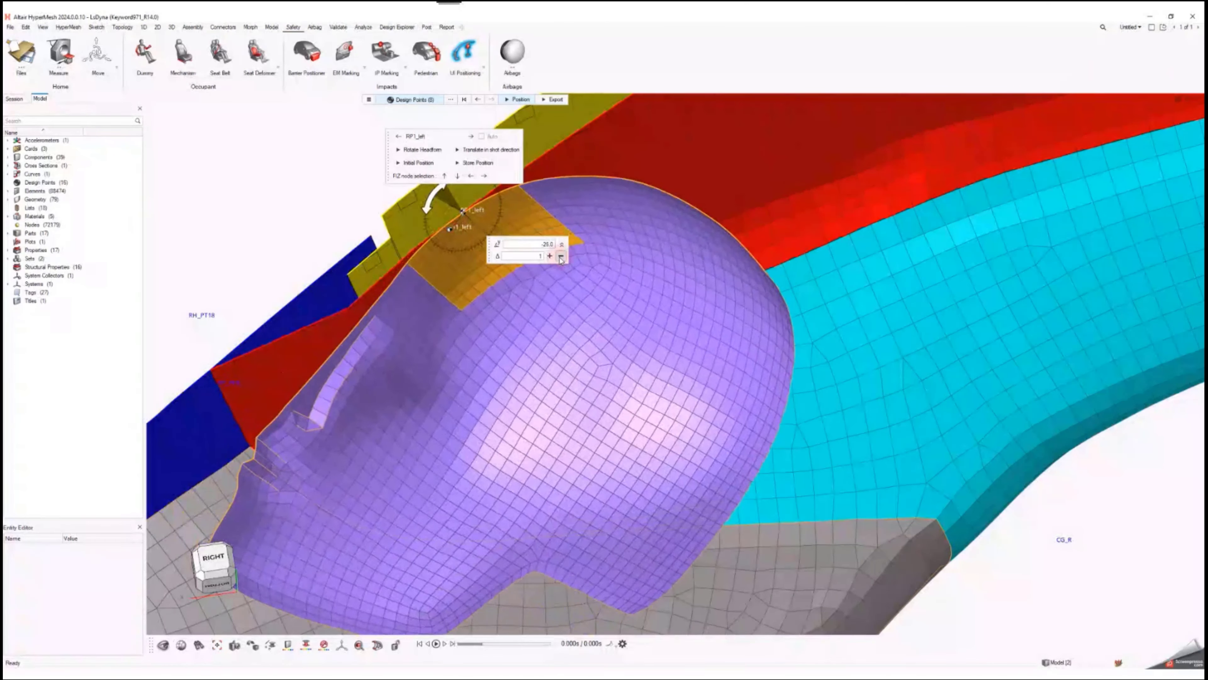
click(561, 257)
click(561, 256)
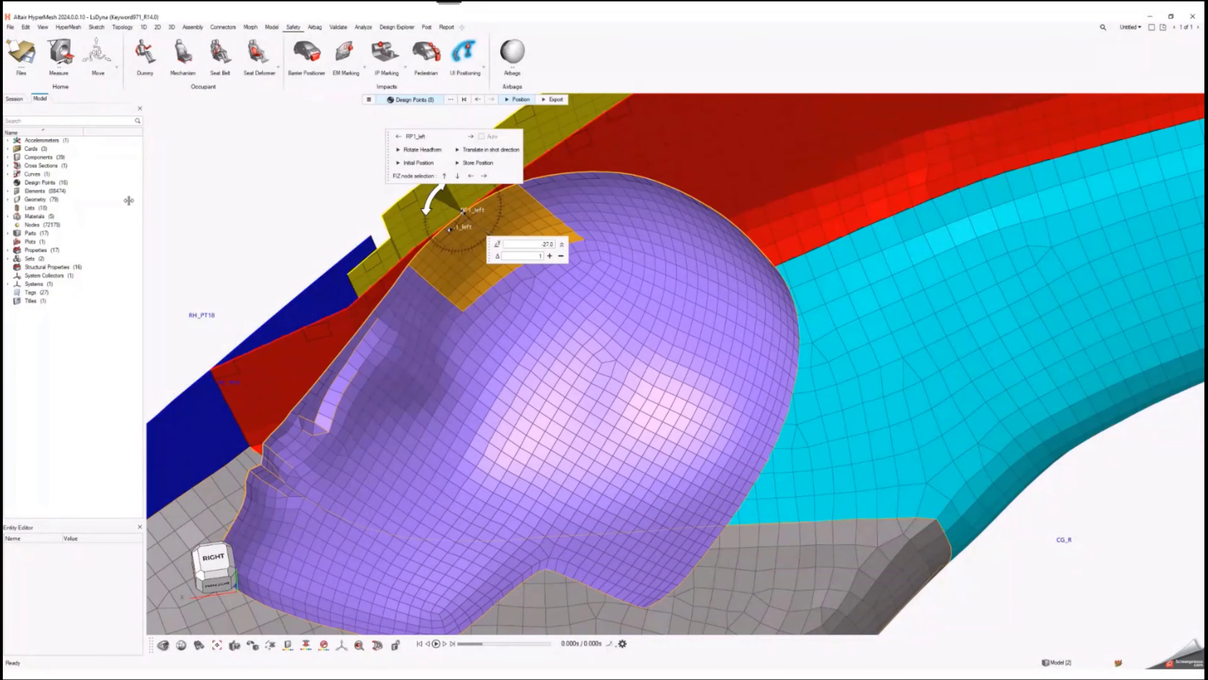
Open the design point list and examine the positioning parameters and results of AP2_left's structural property
click(36, 184)
click(36, 183)
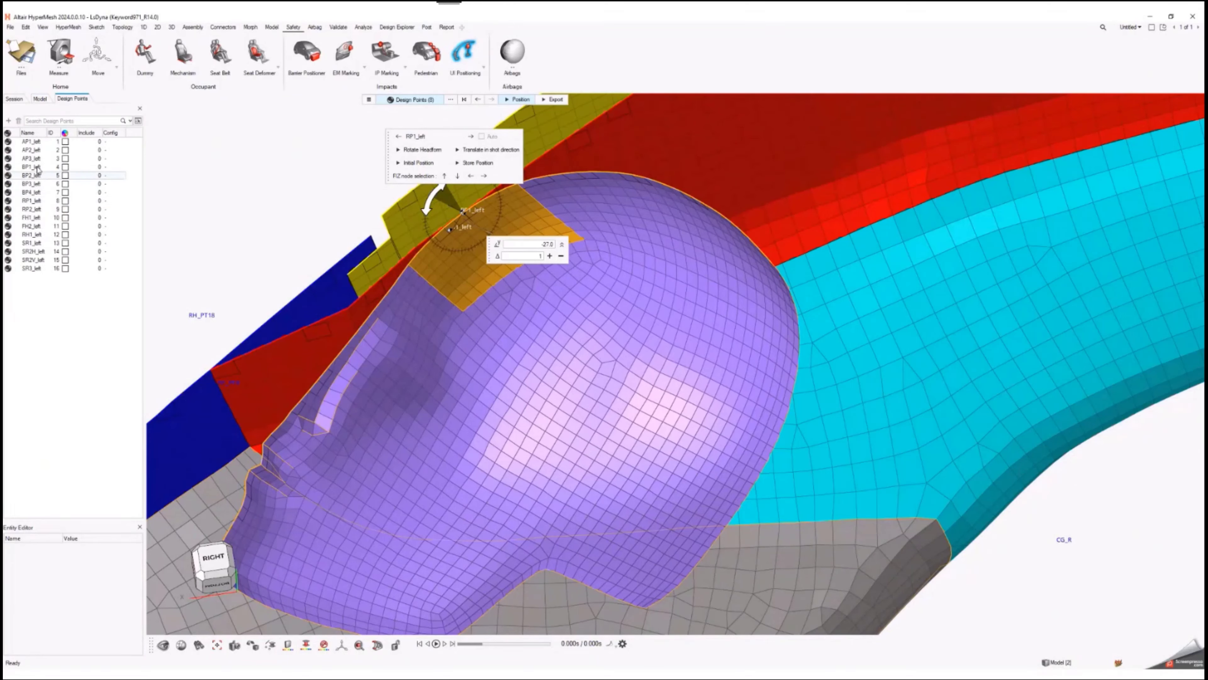
click(36, 151)
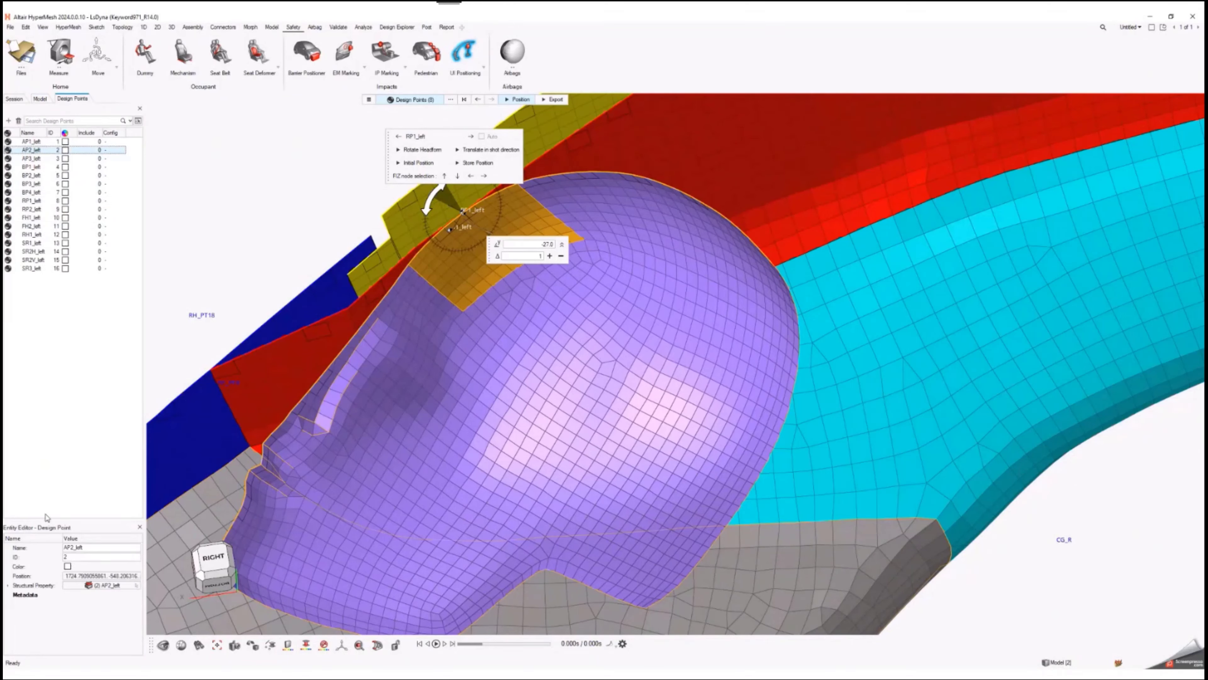
drag(45, 518, 45, 387)
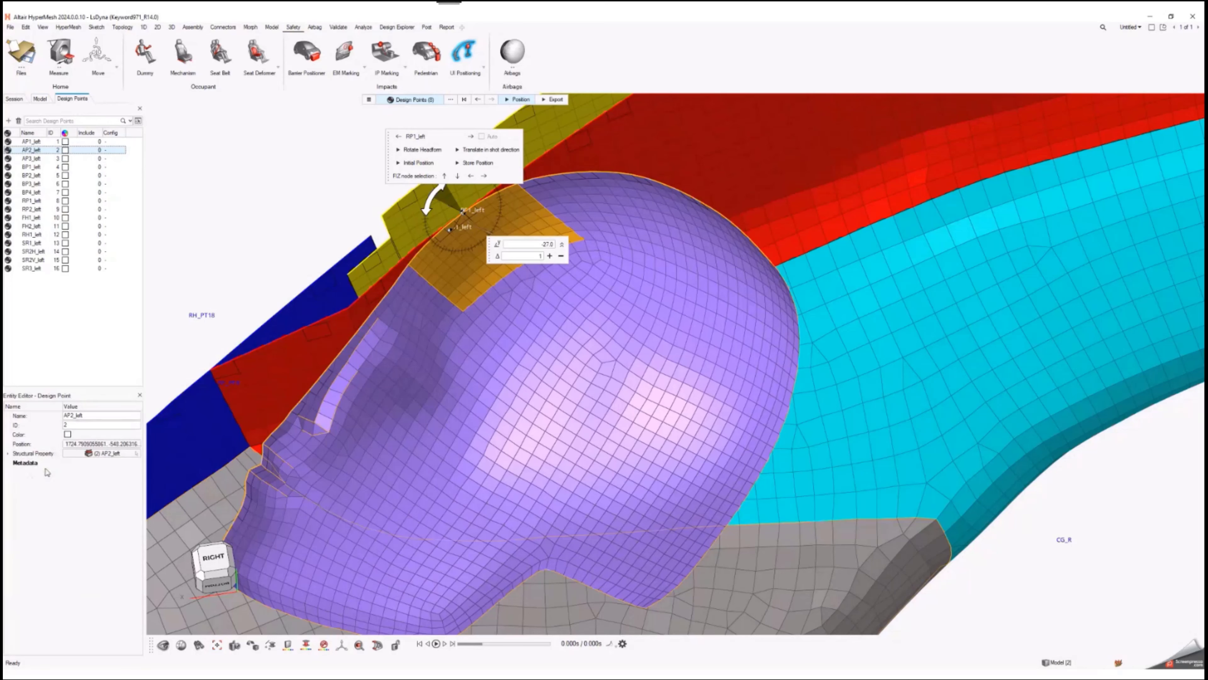
click(9, 454)
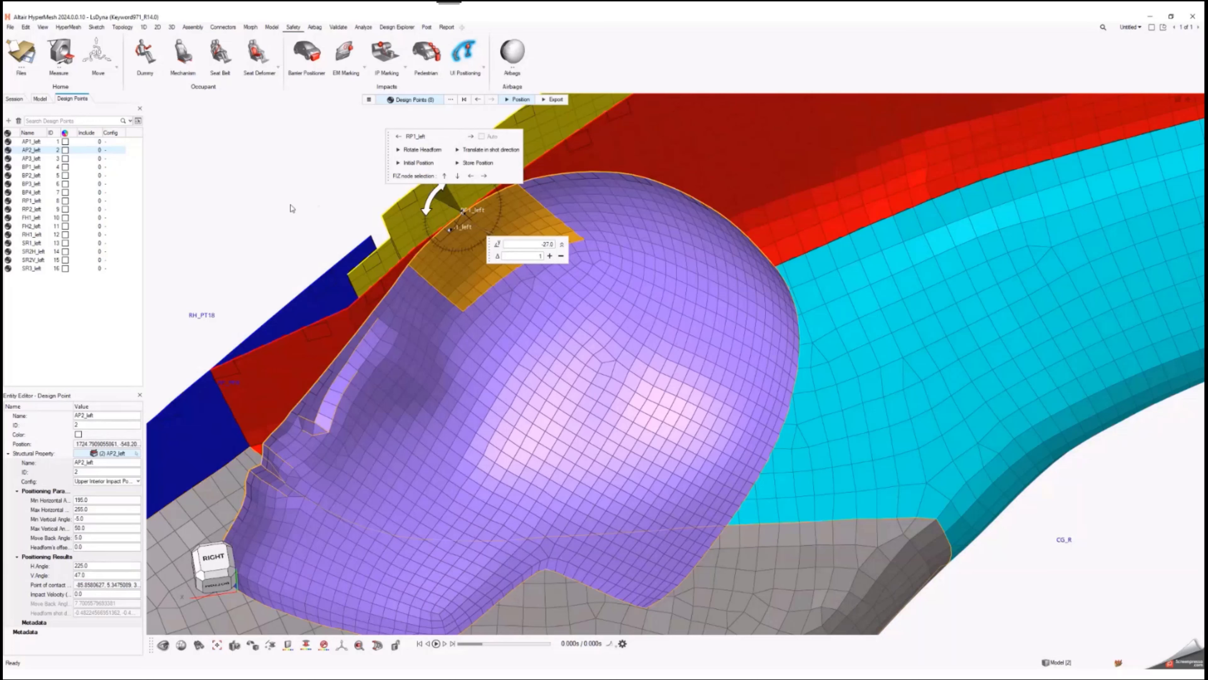
Select design point RP1_left and store its manually rotated headform position
click(29, 200)
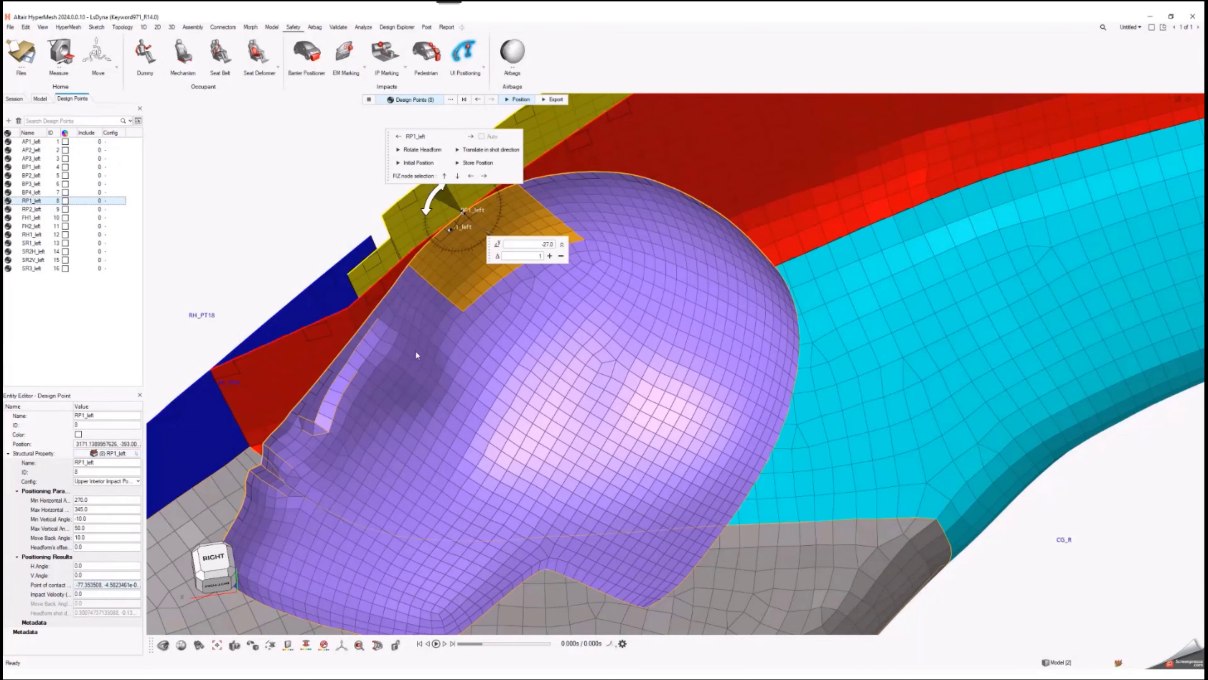
click(490, 150)
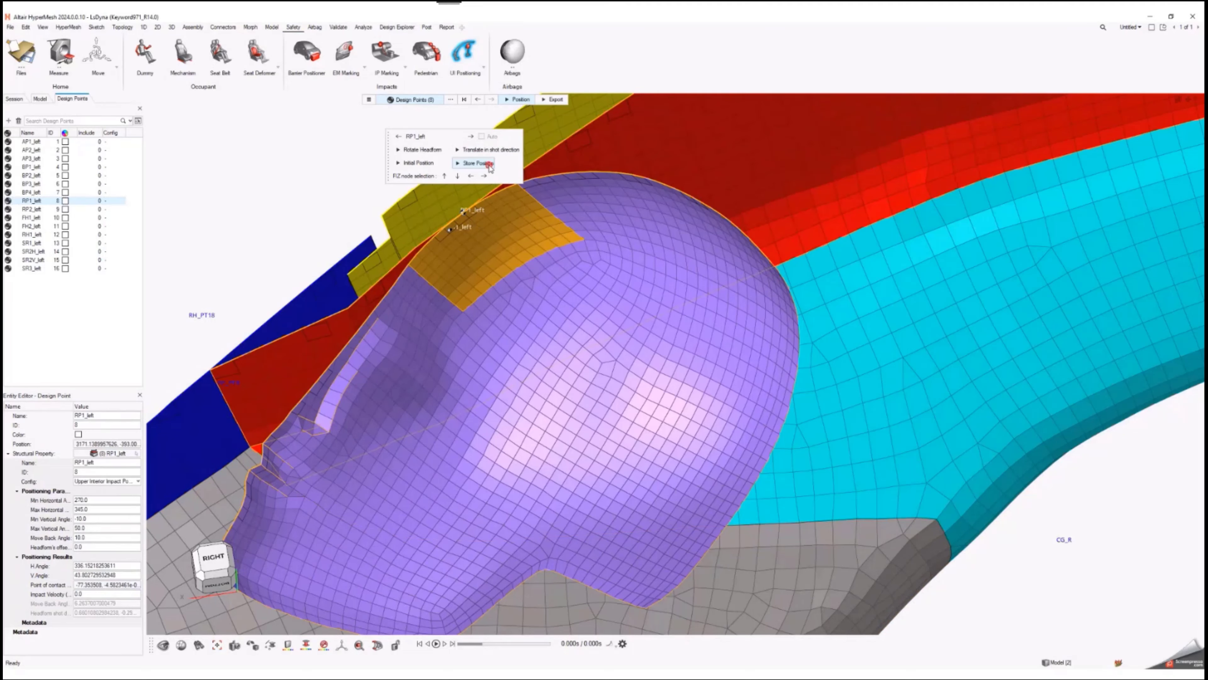
Browse for the export main file and inspect the include statements of FMVSS201U_main.k in Notepad++
click(368, 101)
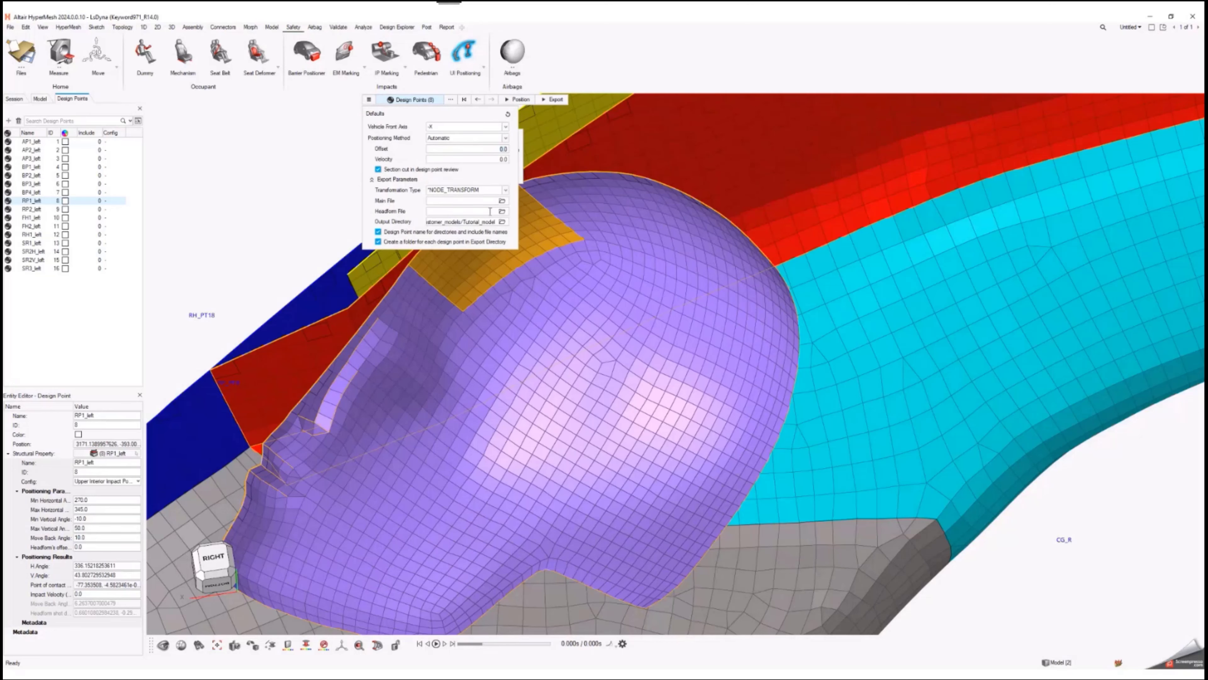
click(502, 201)
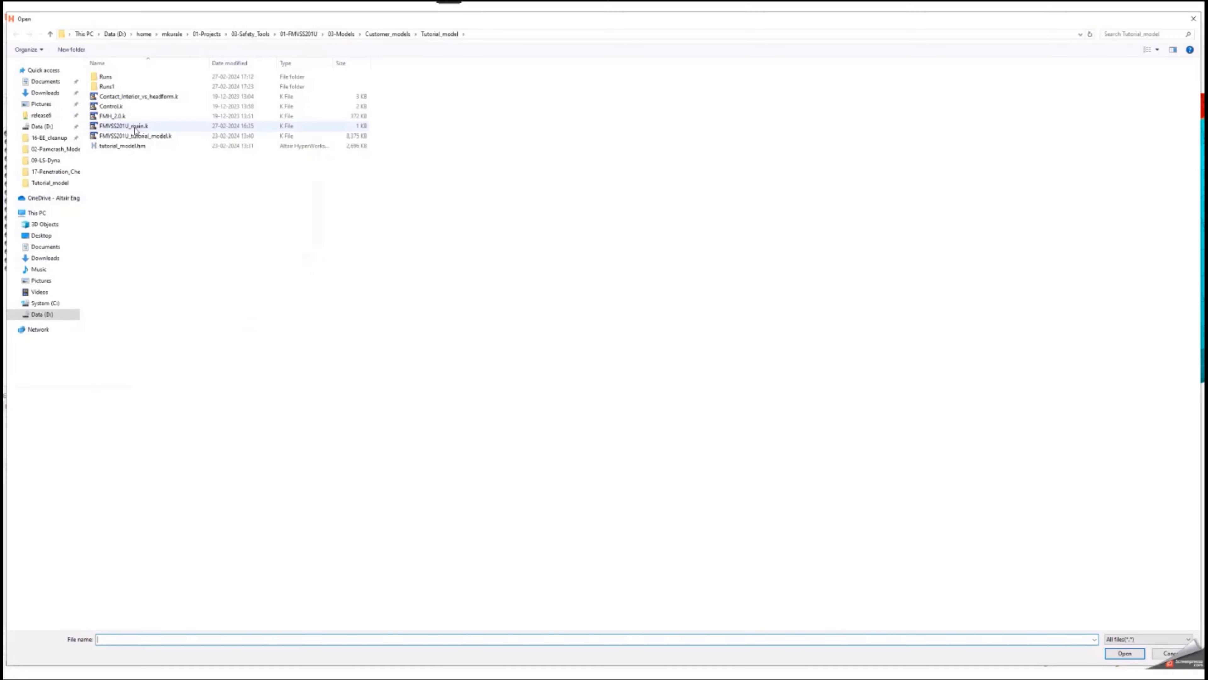
click(136, 126)
right_click(136, 127)
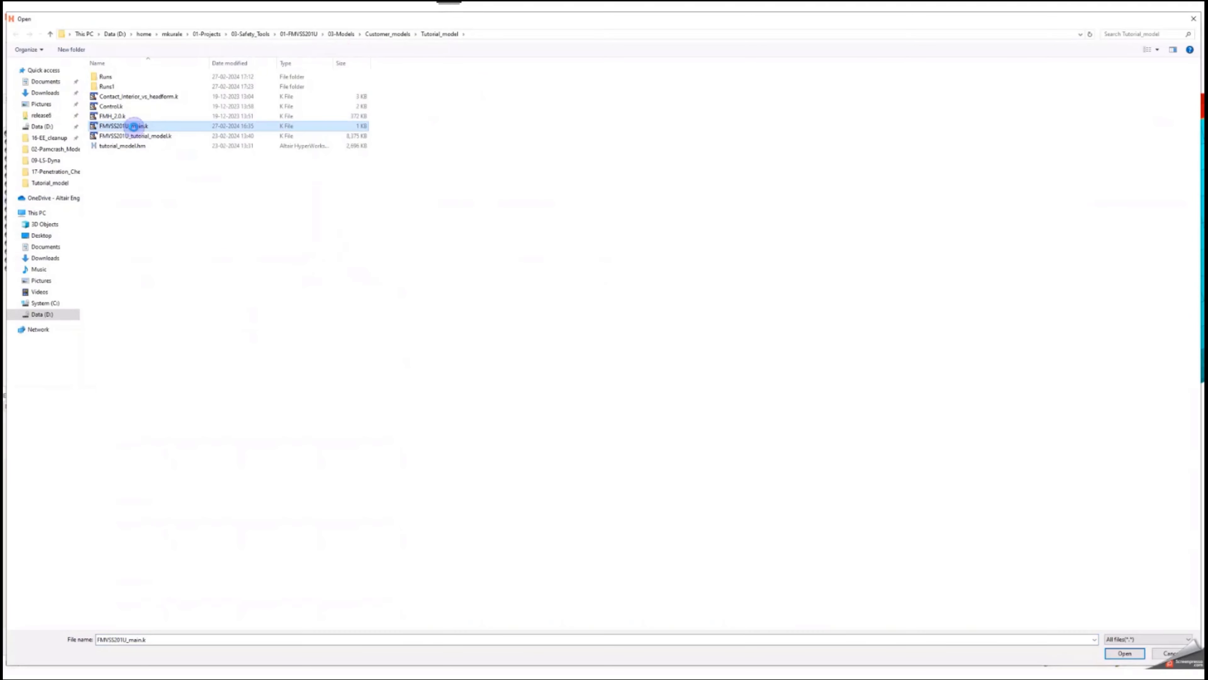
click(89, 180)
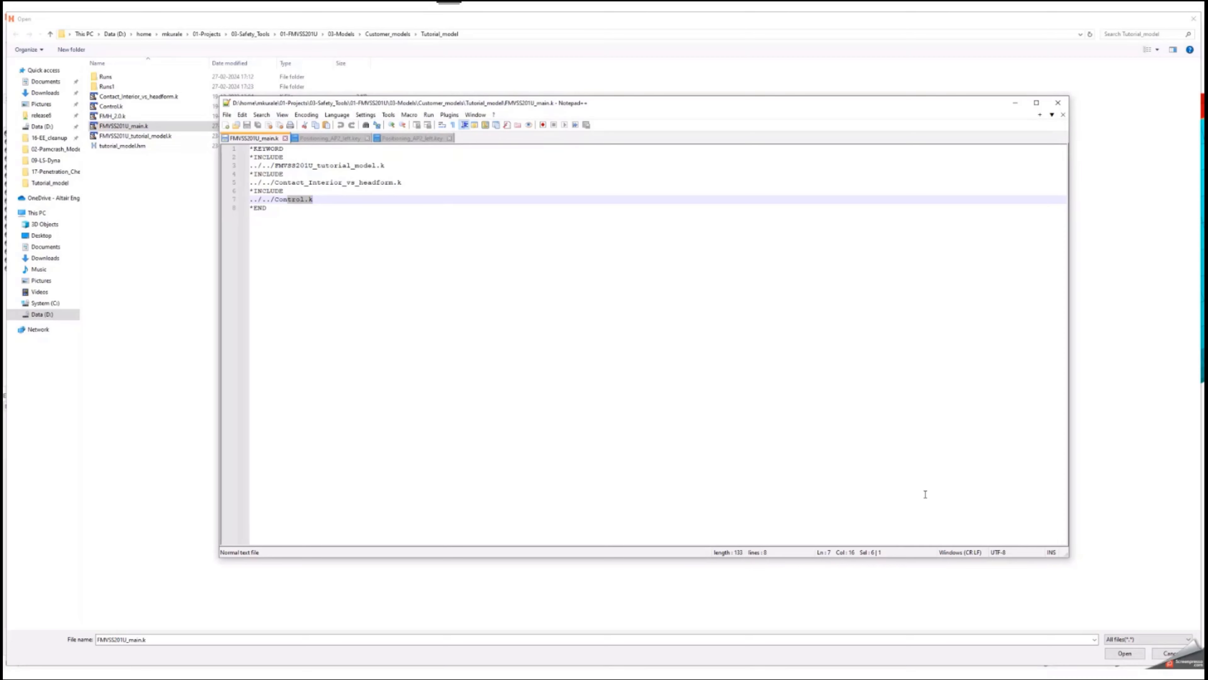
click(1058, 102)
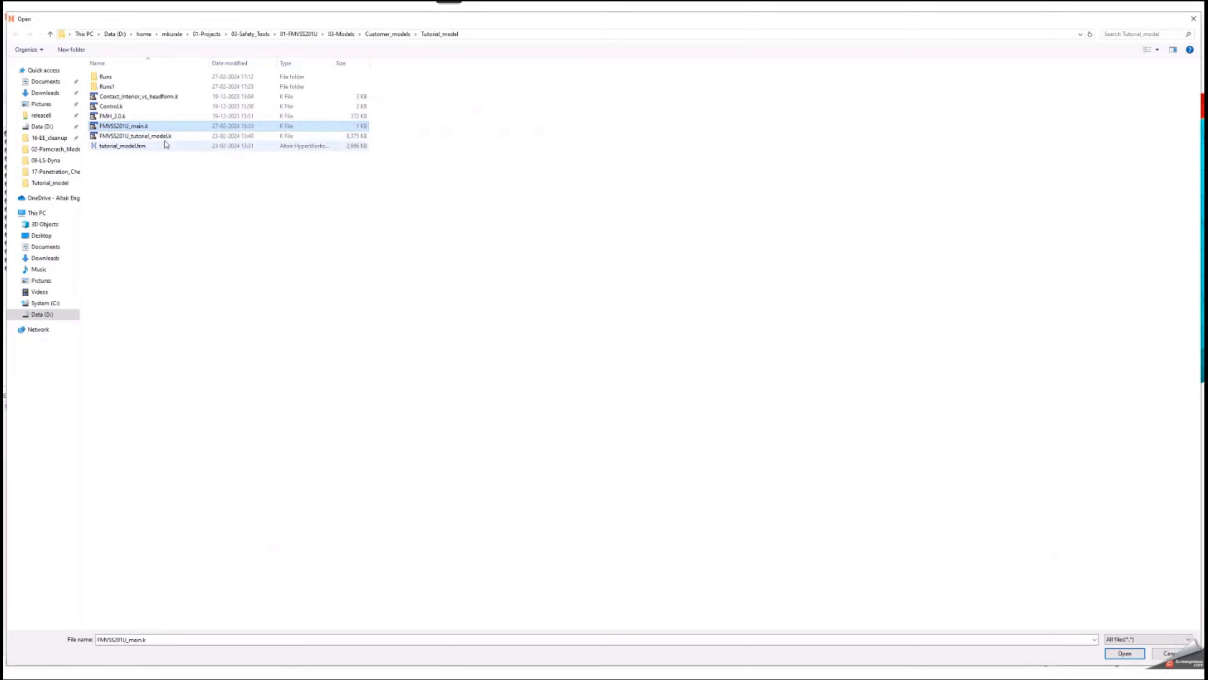
Set FMVSS201U_main.k as the export main file and FMH_2.0.k as the headform file
double_click(148, 126)
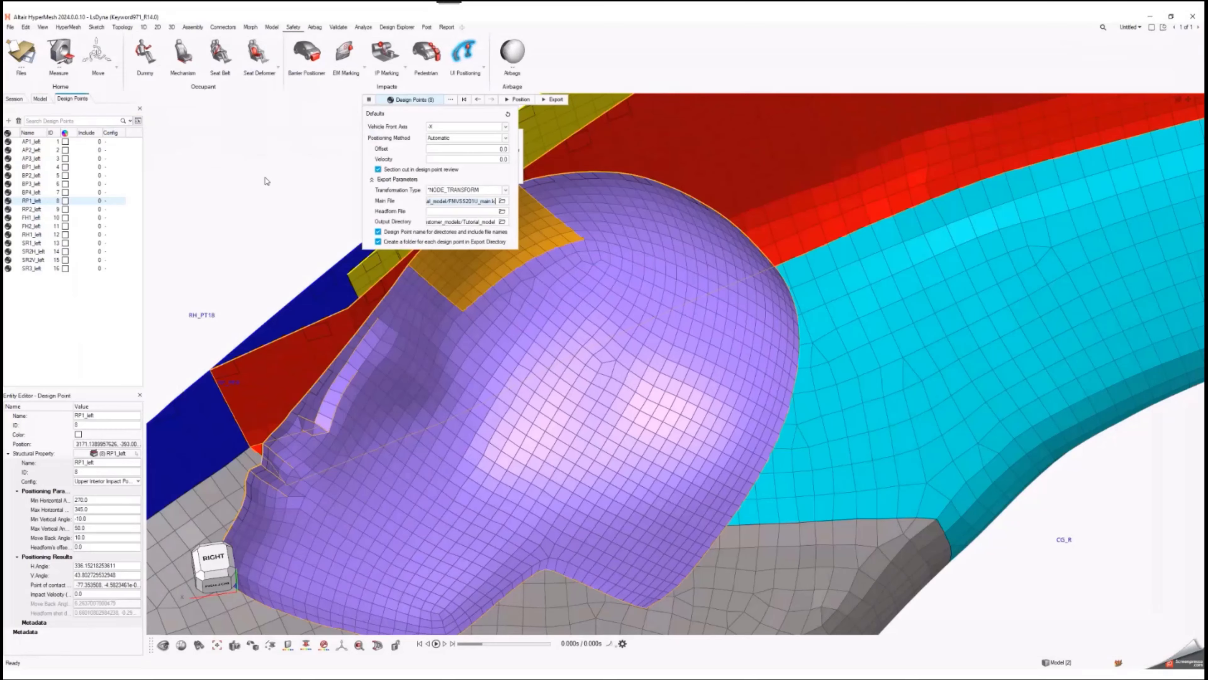
click(503, 212)
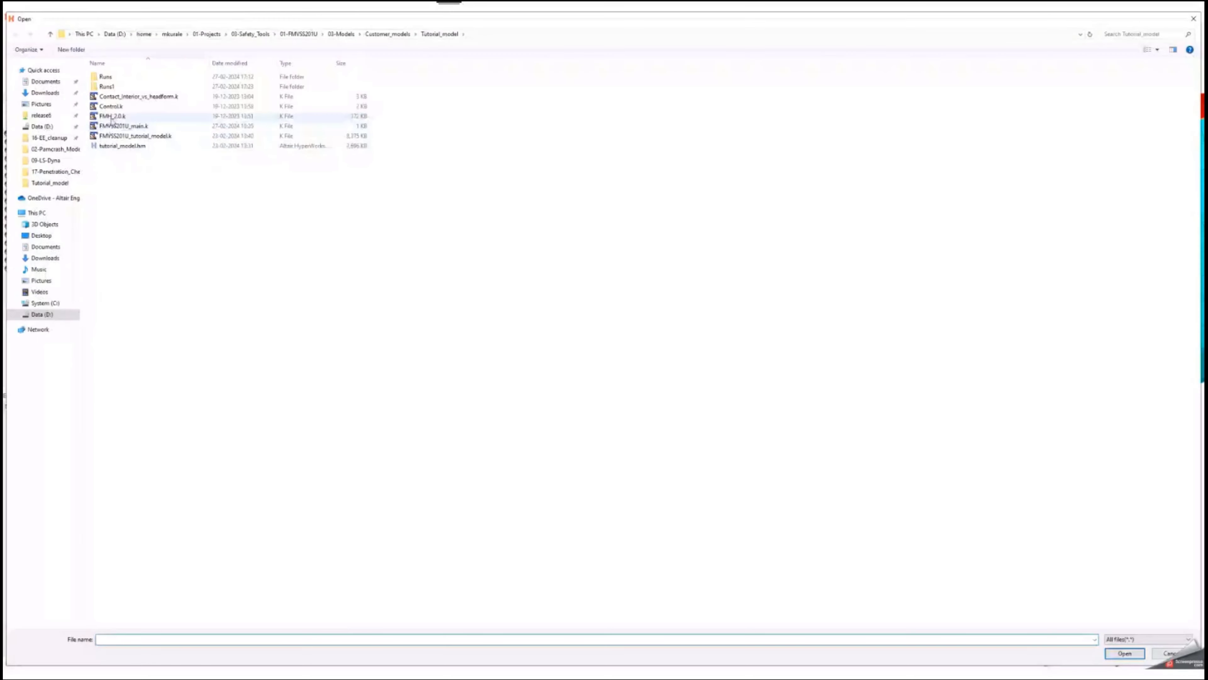
double_click(114, 116)
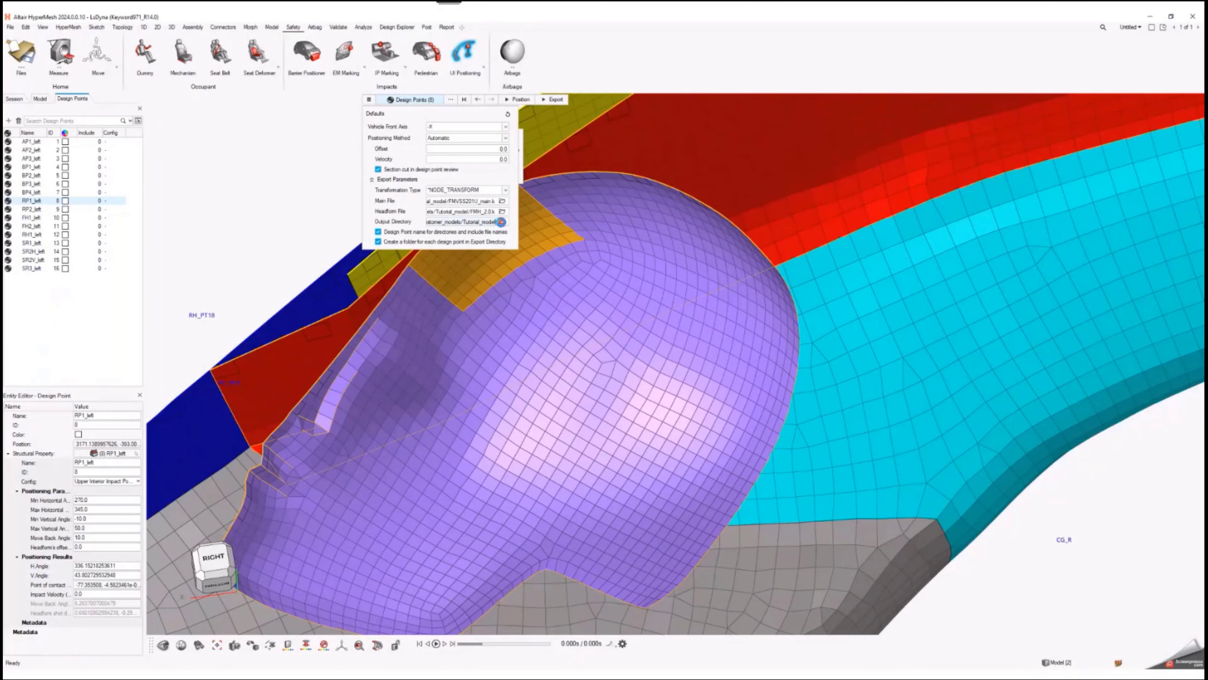
Browse for the output directory and delete the existing Runs1 and Runs folders from Tutorial_model
click(503, 222)
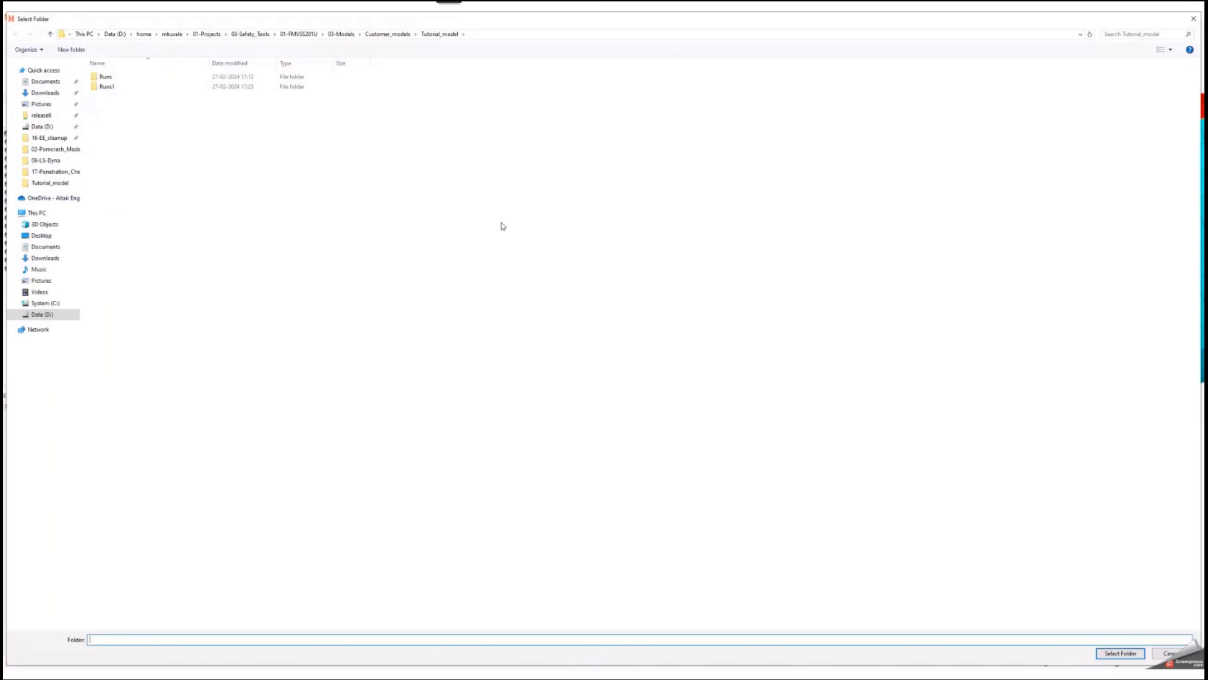
click(143, 111)
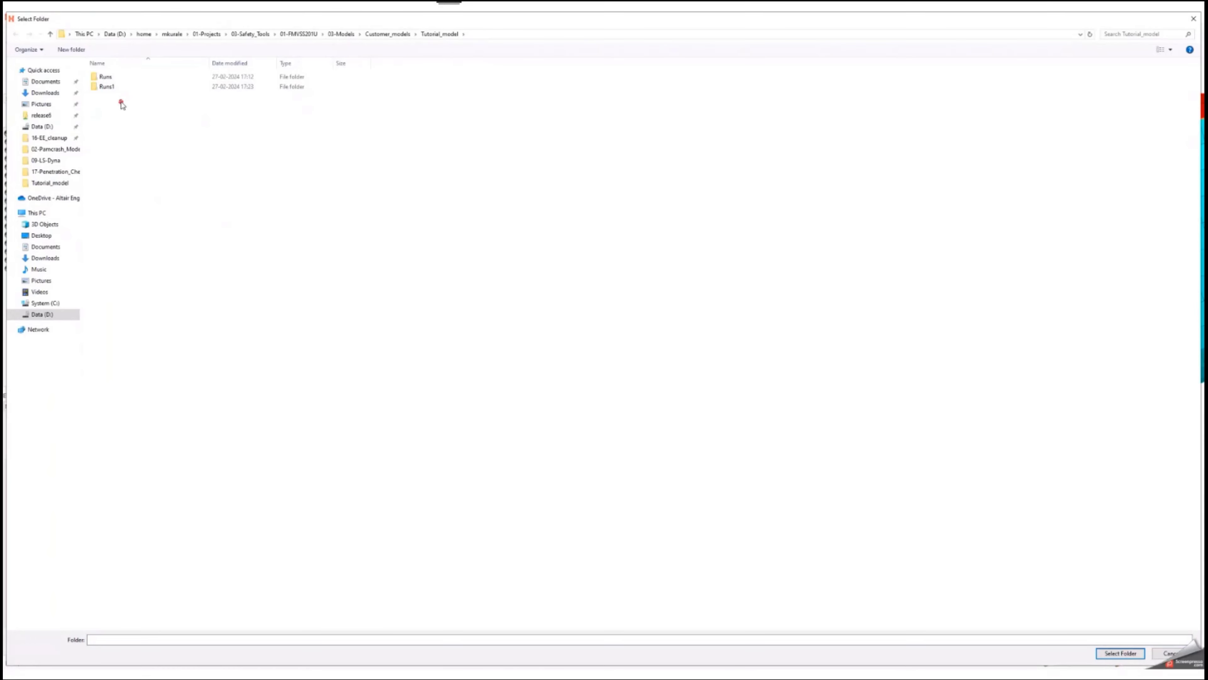
click(104, 76)
click(110, 86)
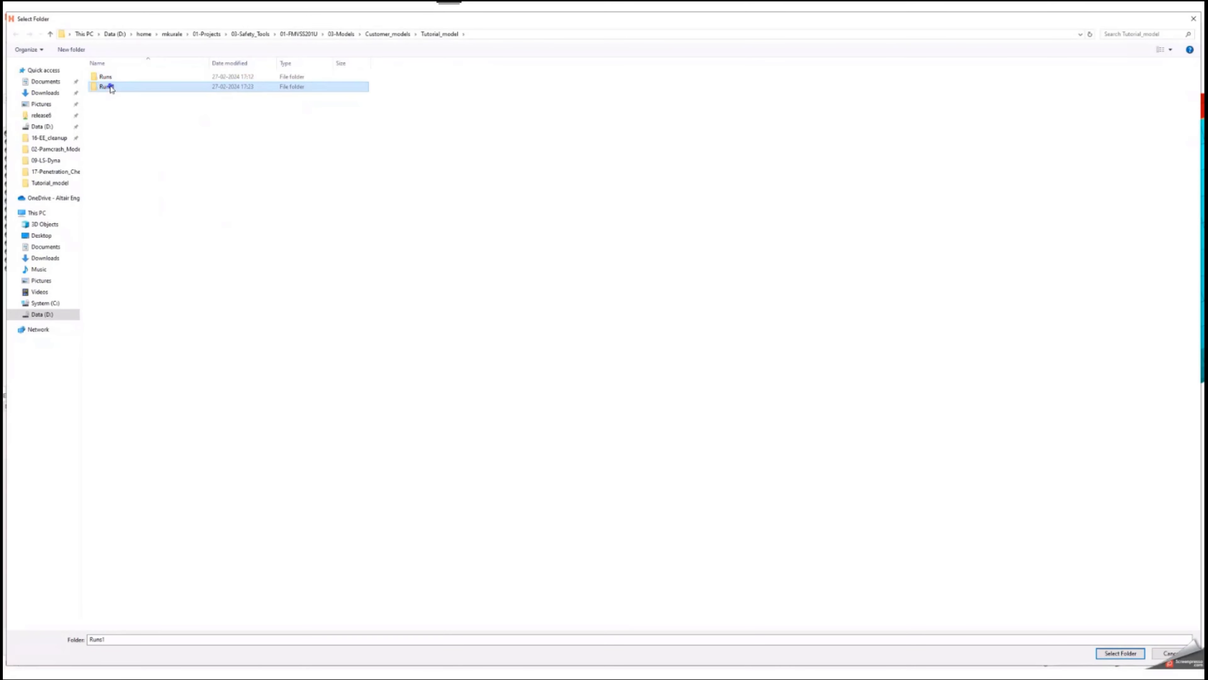
right_click(110, 87)
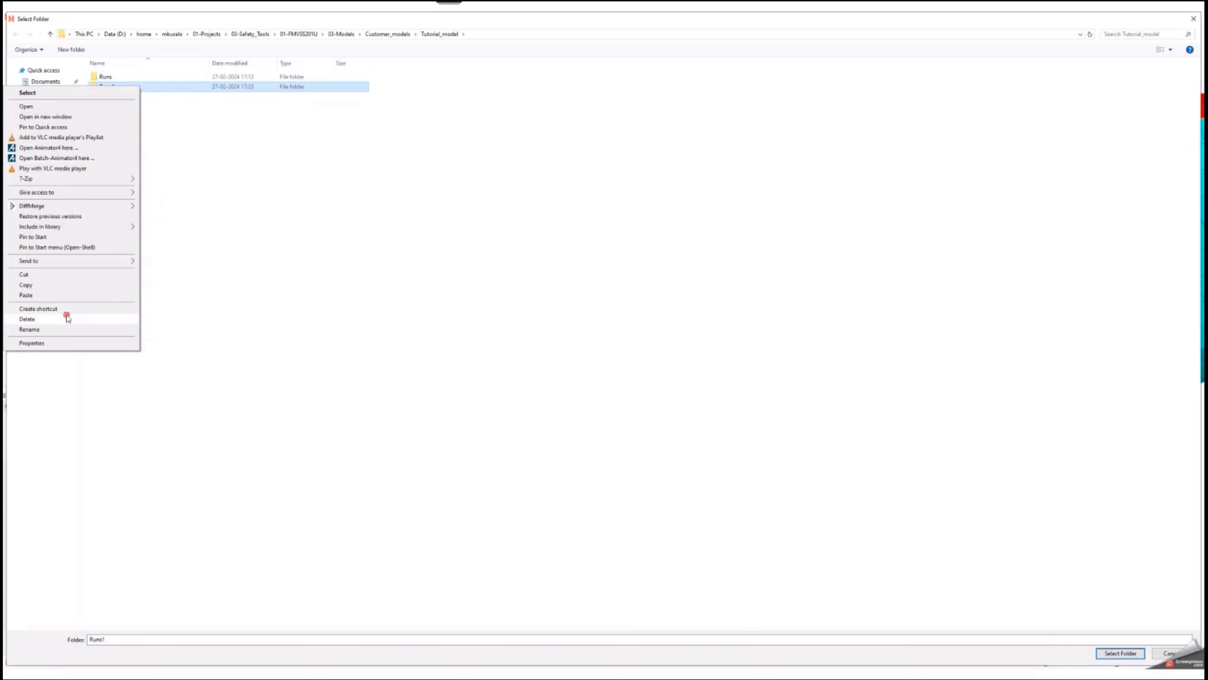
click(67, 318)
right_click(101, 77)
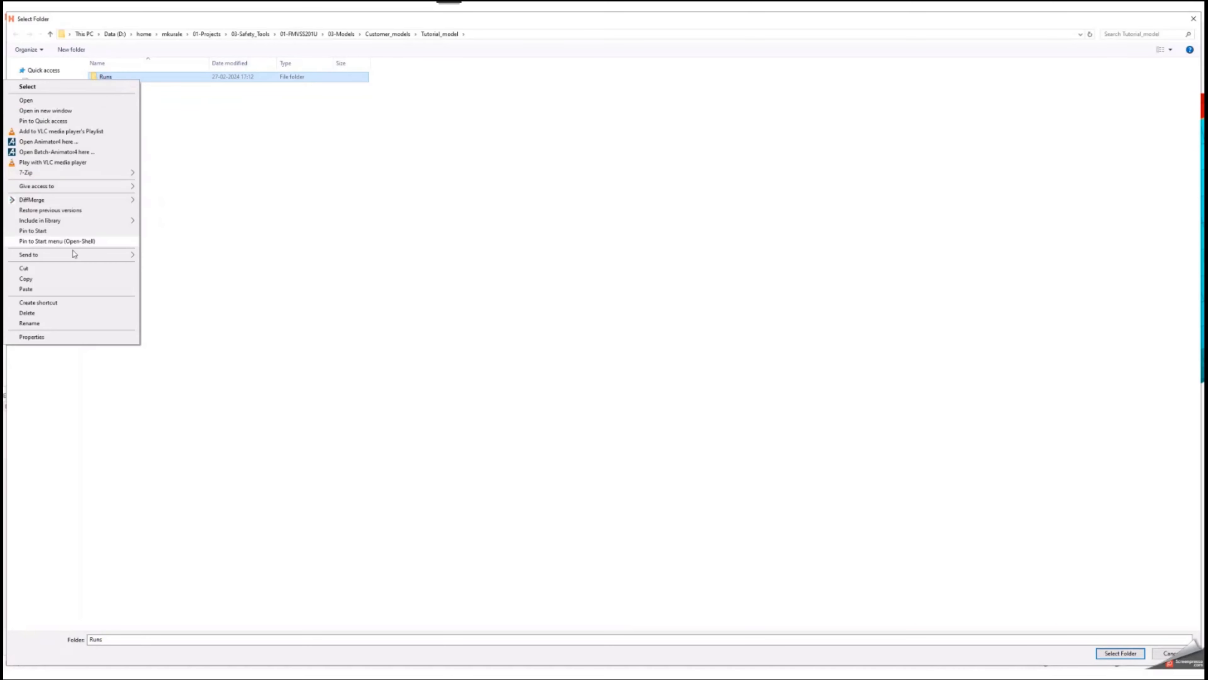
click(60, 313)
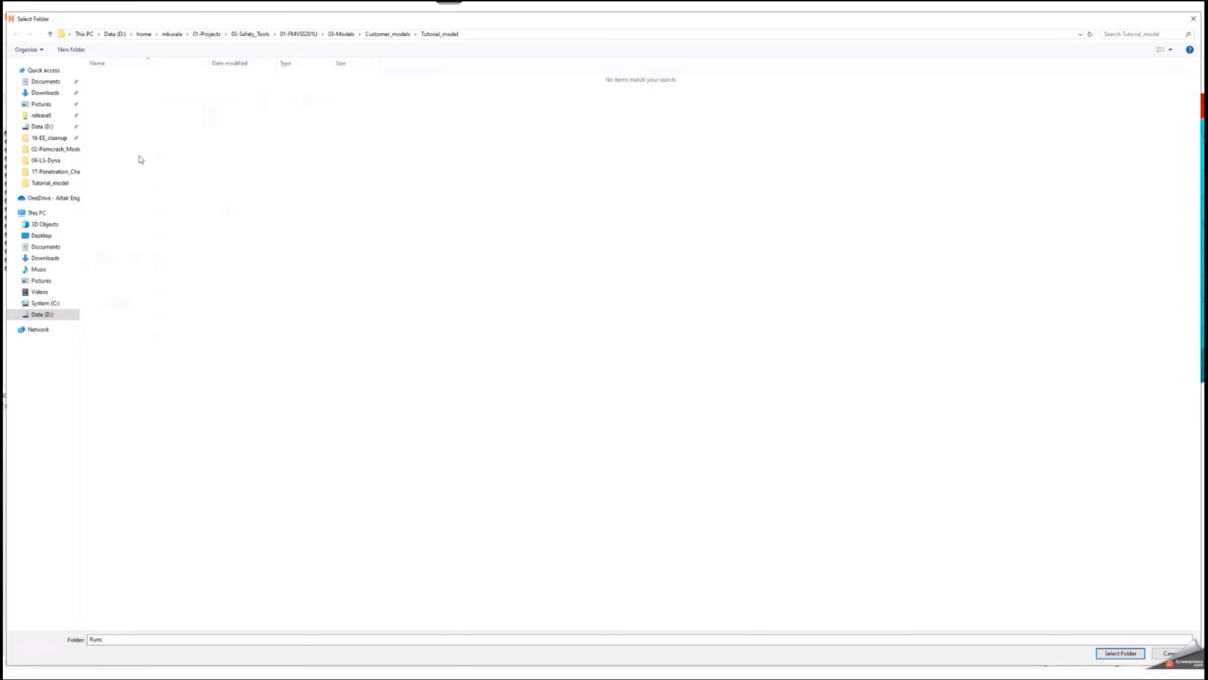
Create a new folder named Runs1 in Tutorial_model and set it as the output directory
right_click(130, 90)
mouse_move(88, 207)
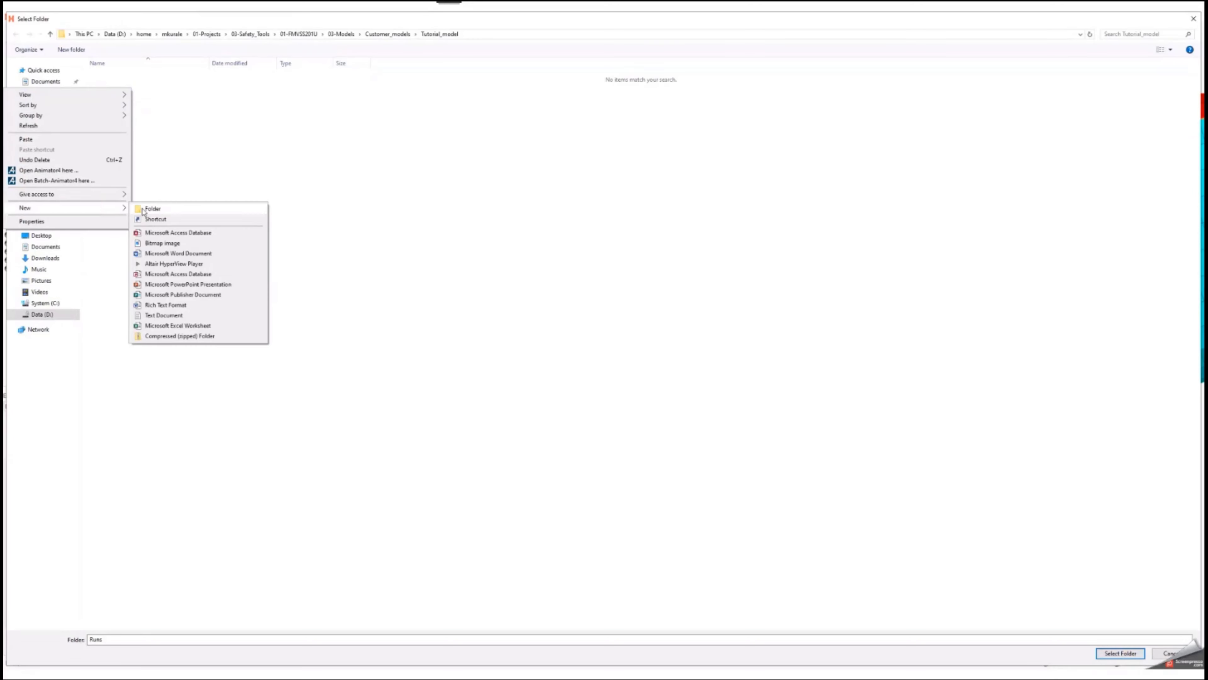
click(145, 210)
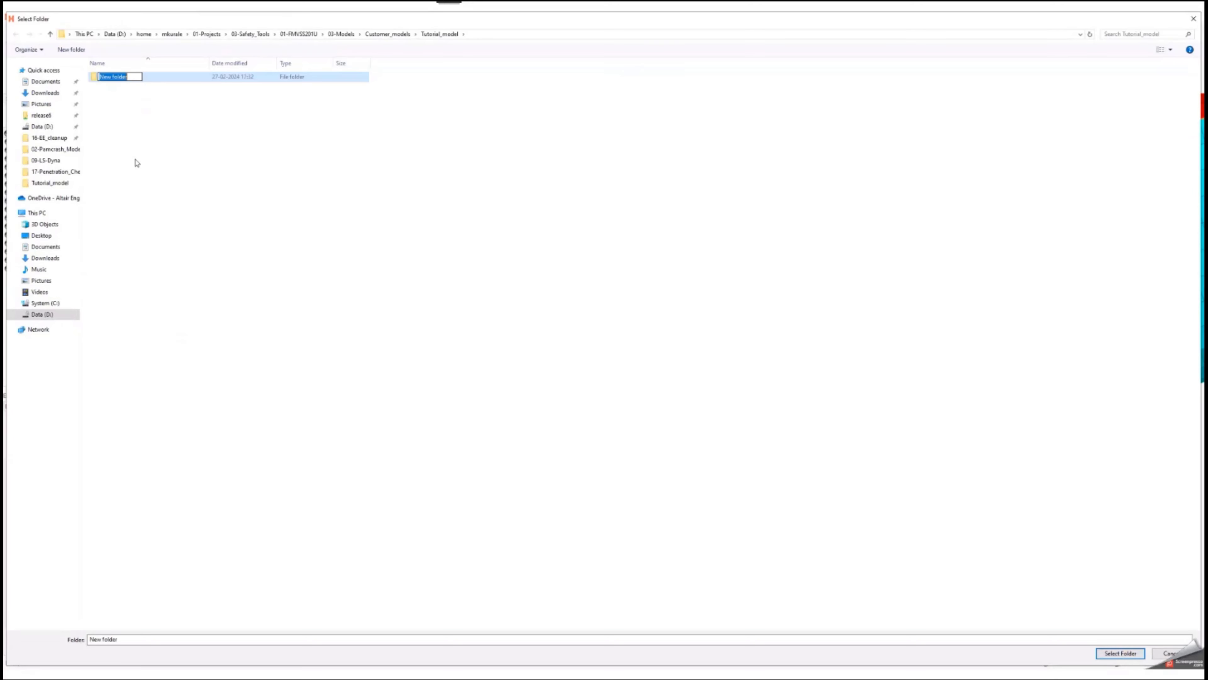
text(Runs1)
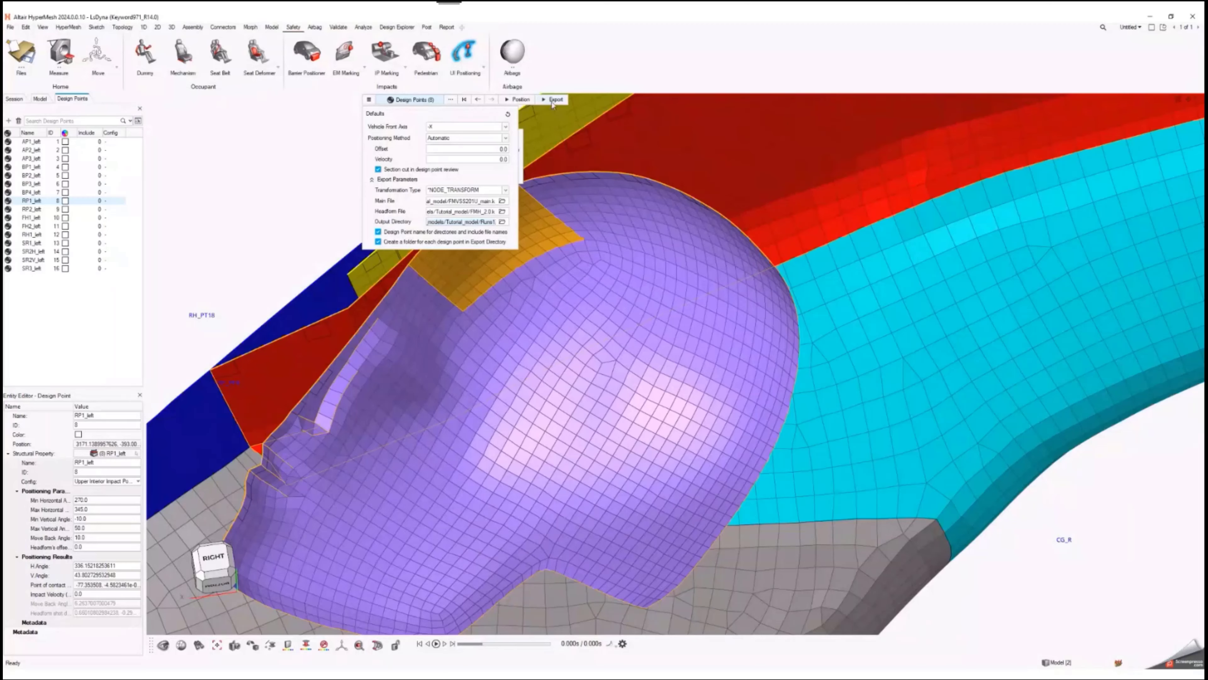
Select all components of the original headform outside the vehicle as headform parts and export the positioned design points
click(553, 100)
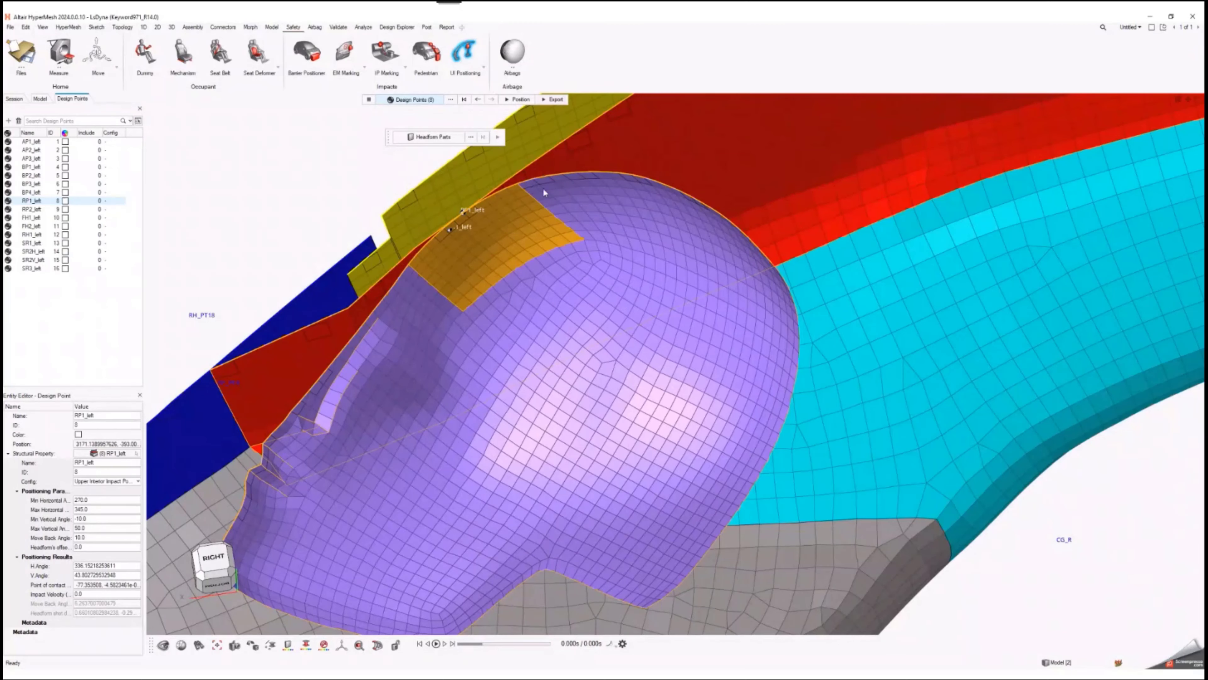
scroll(545, 193, down, 6)
right_drag(801, 180, 367, 240)
scroll(367, 239, down, 8)
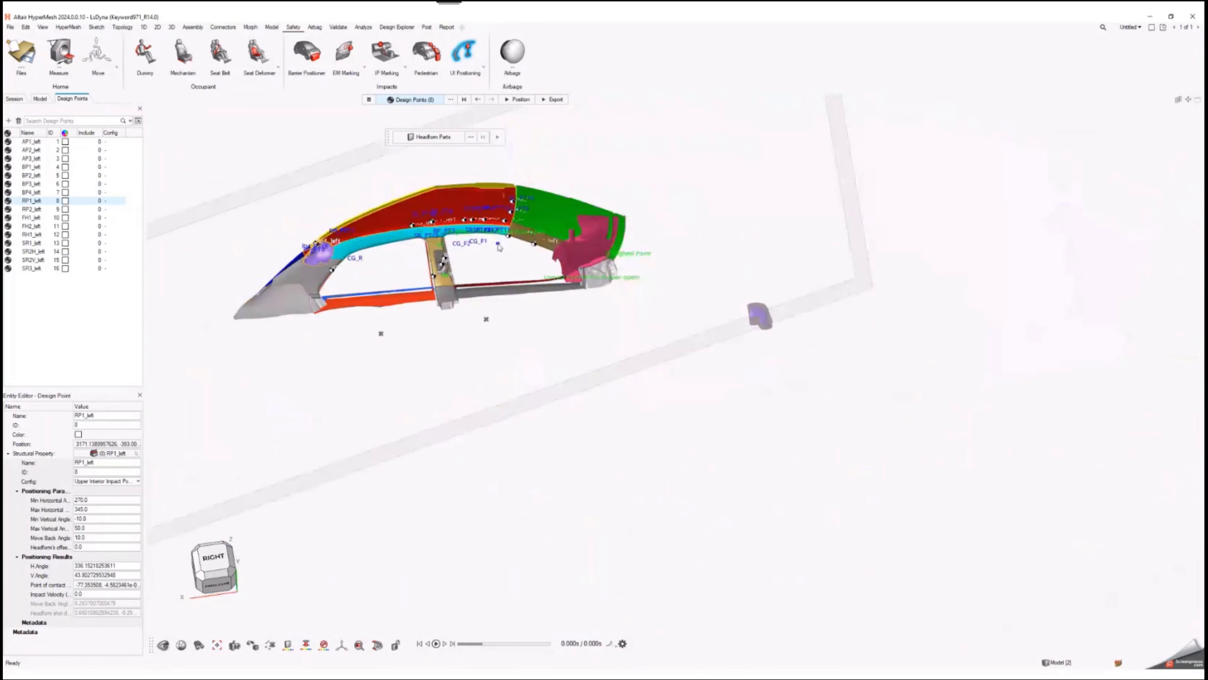
right_drag(499, 246, 368, 256)
click(426, 141)
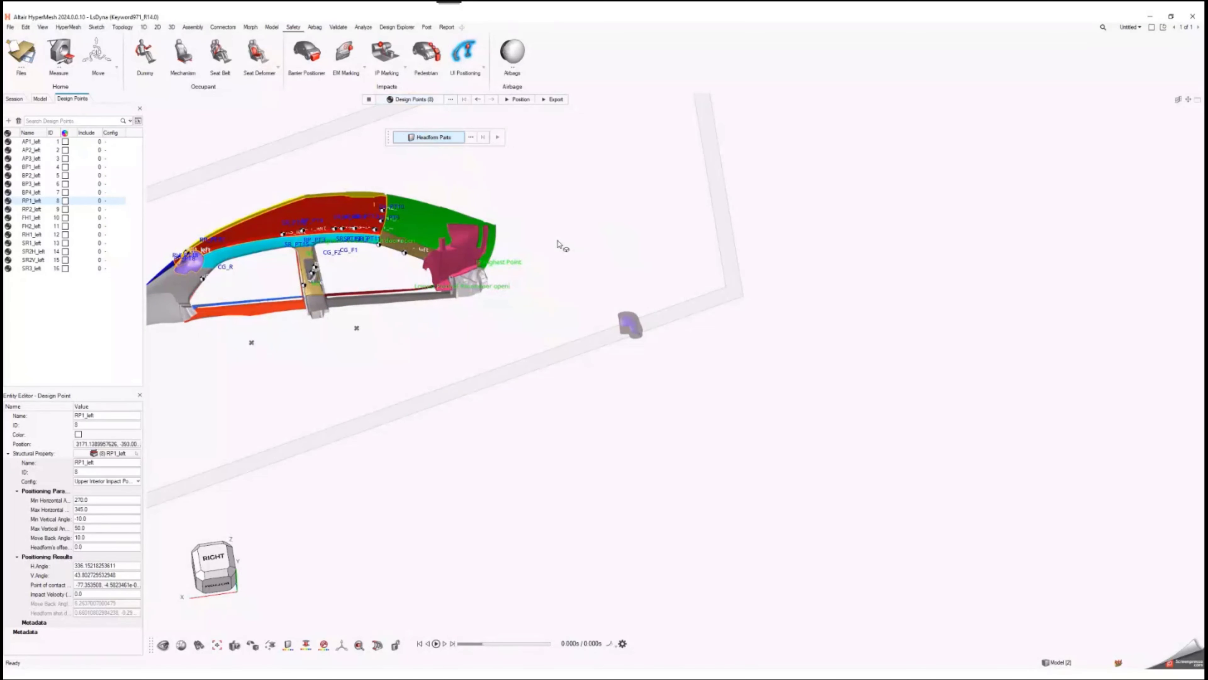
drag(559, 244, 675, 398)
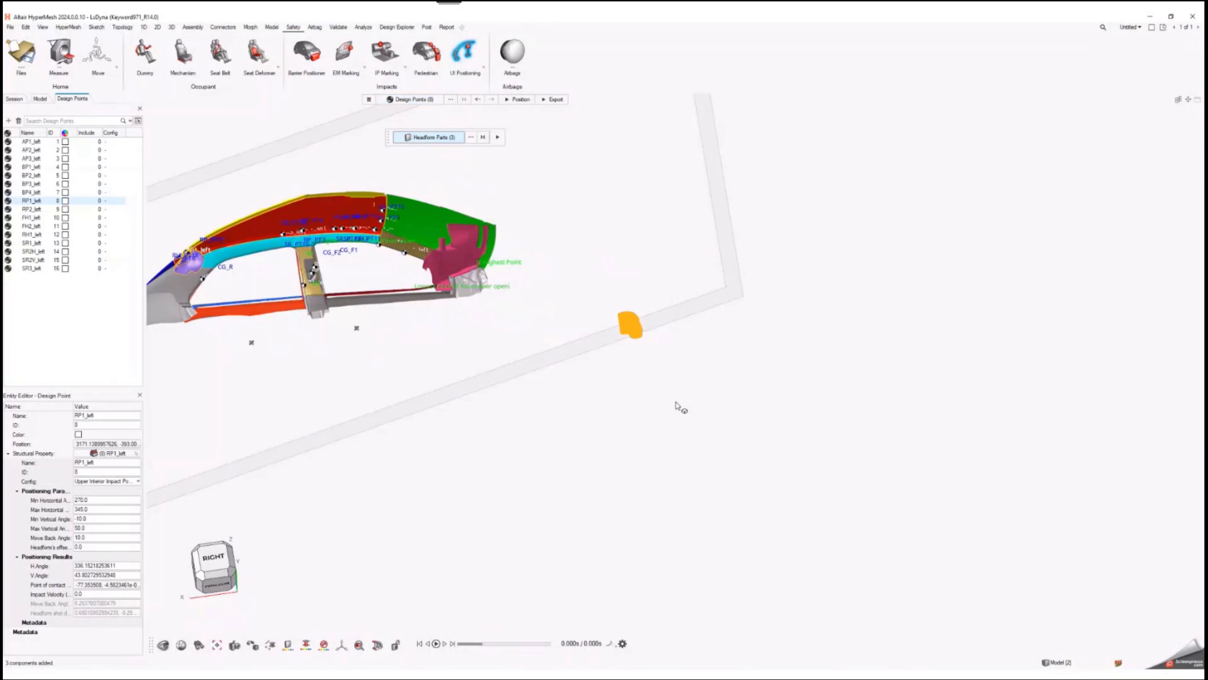
click(496, 137)
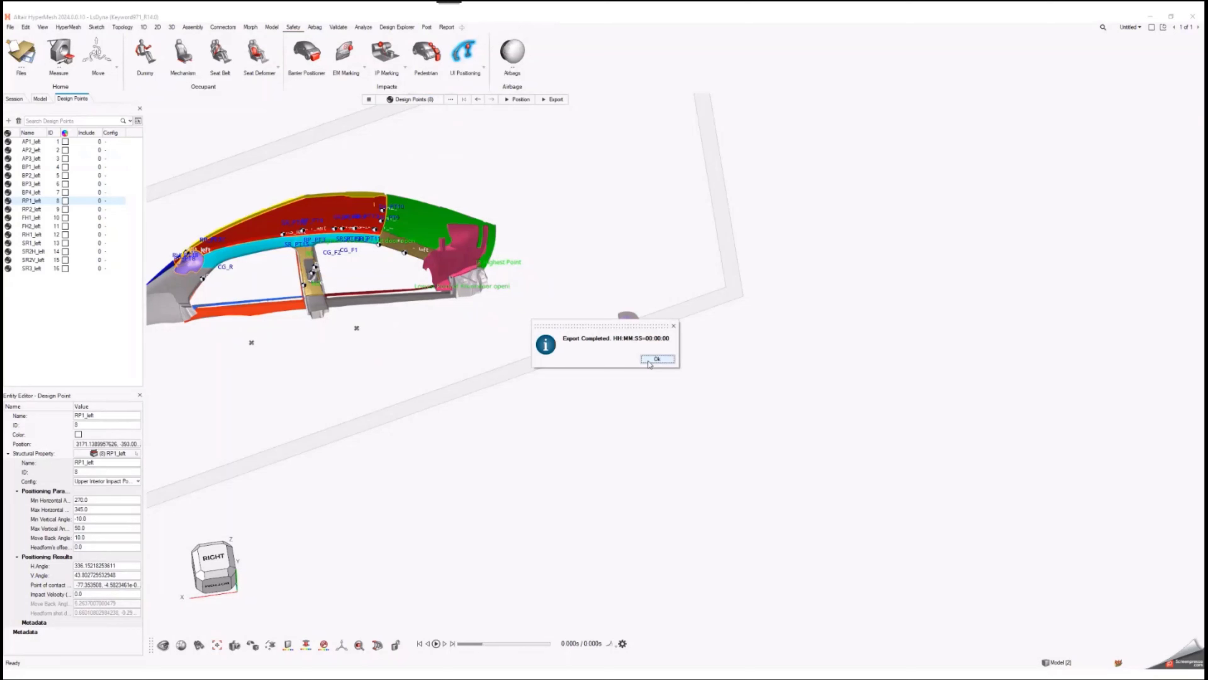
click(649, 361)
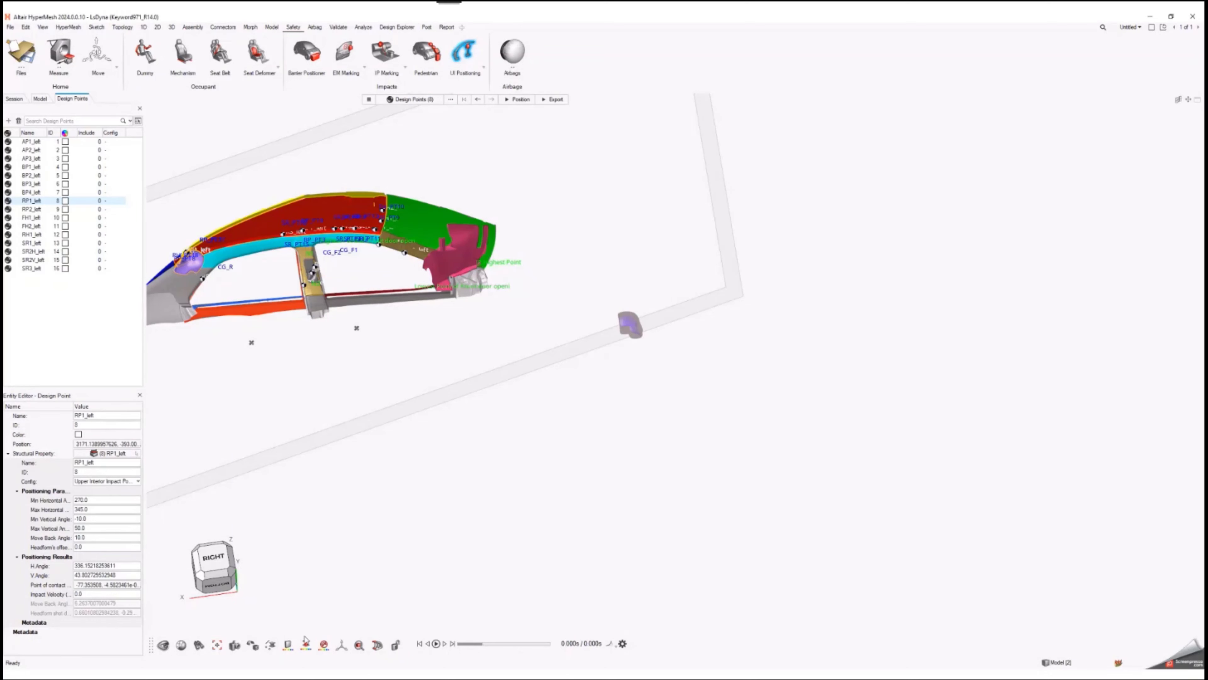
Switch to File Explorer and open the AP2_left folder inside Runs1 to examine its exported files
click(304, 677)
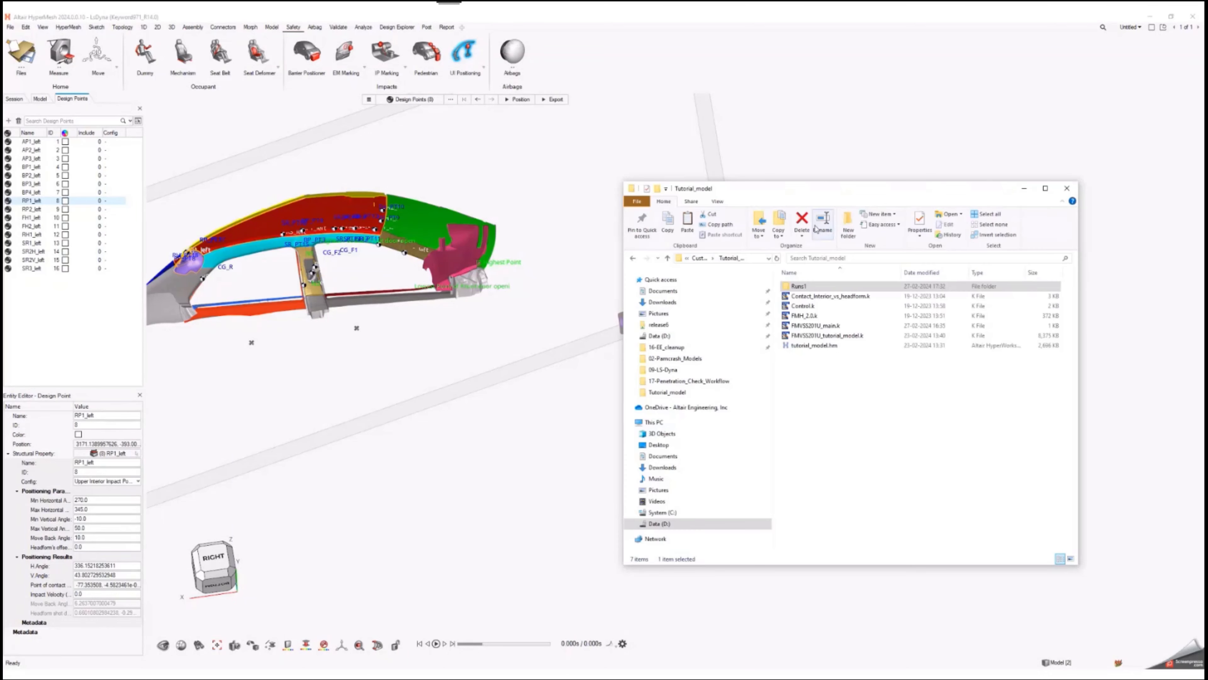
double_click(800, 286)
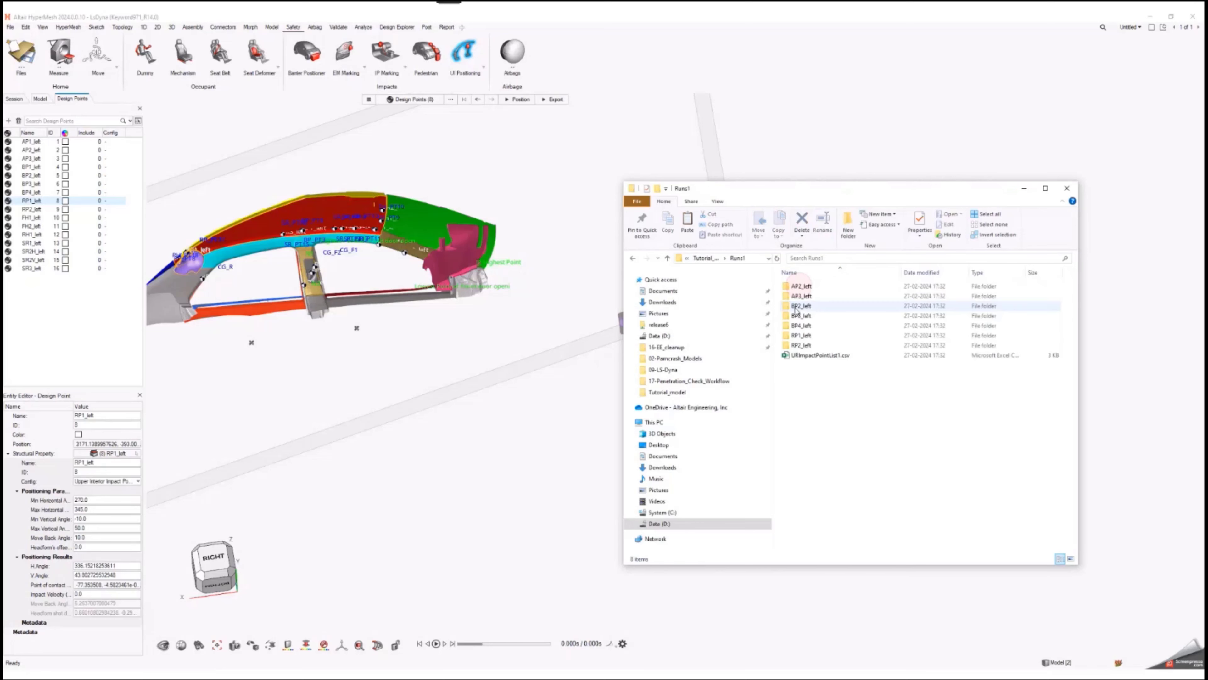
double_click(803, 286)
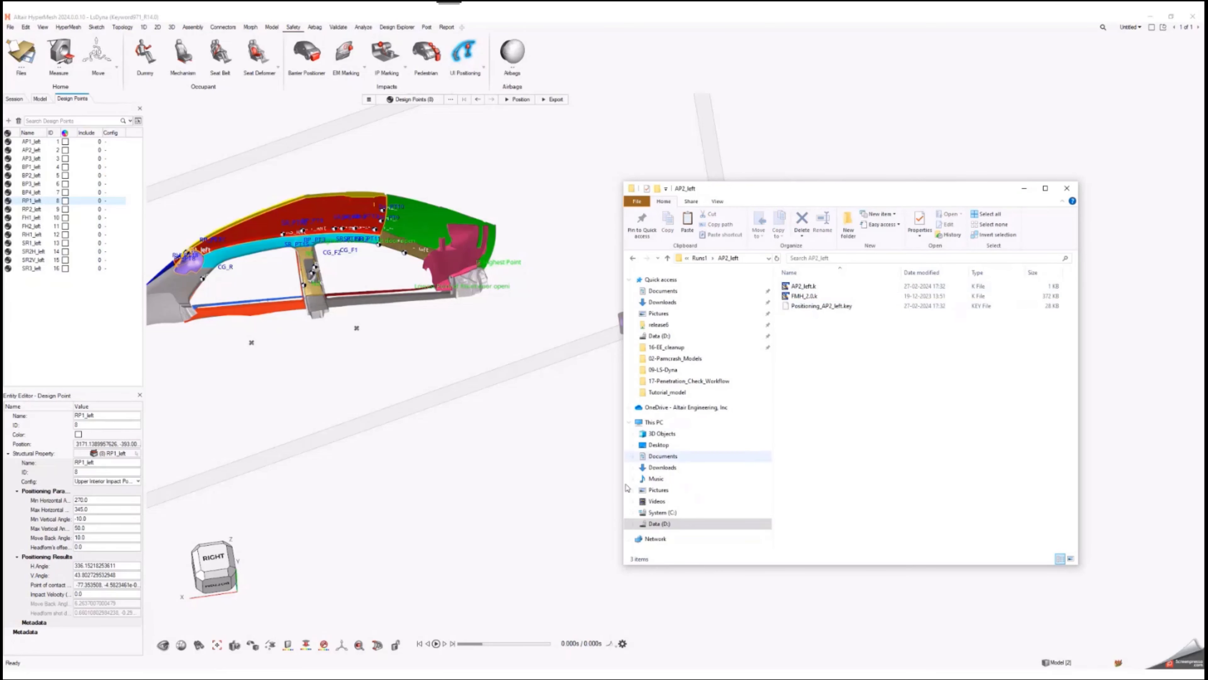
Switch to the other HyperMesh window with seven design points and start a new empty model without saving the current one
click(334, 674)
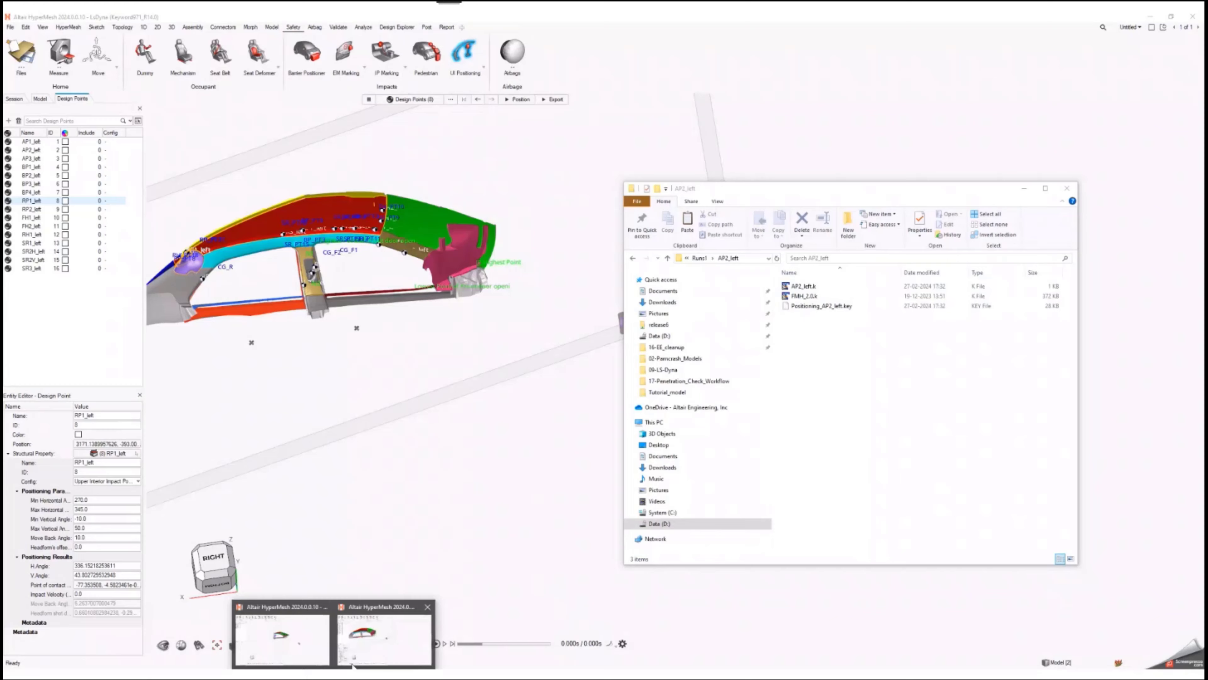
click(315, 643)
click(334, 674)
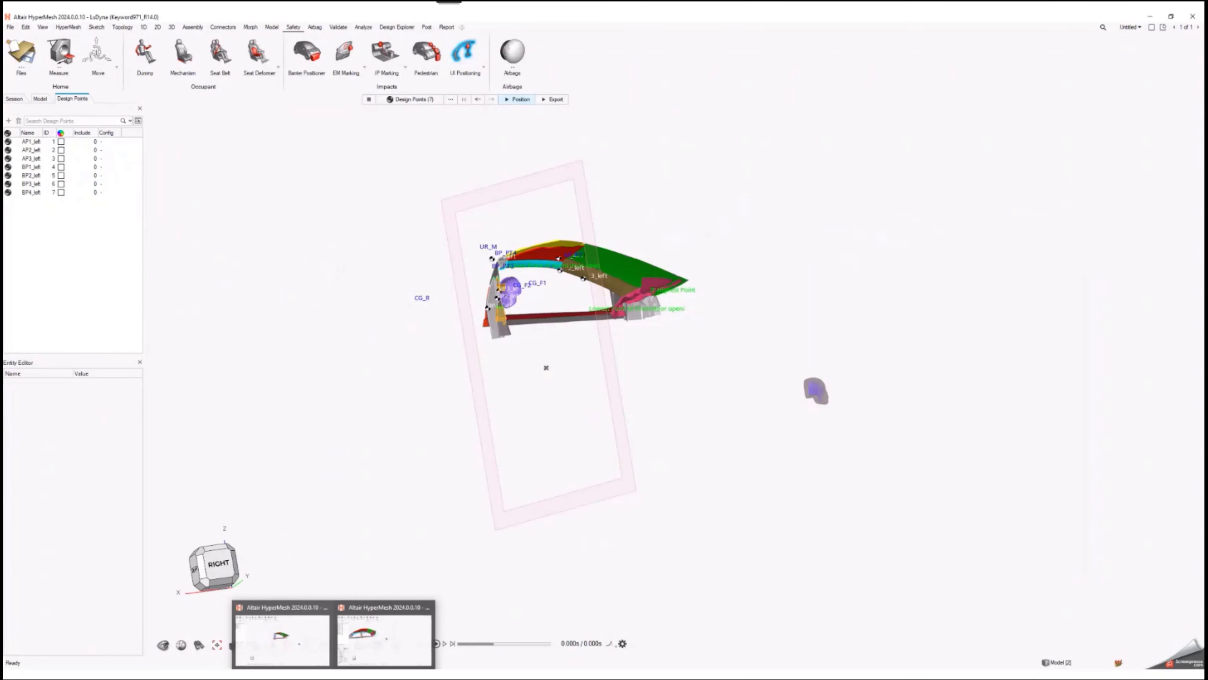
click(353, 659)
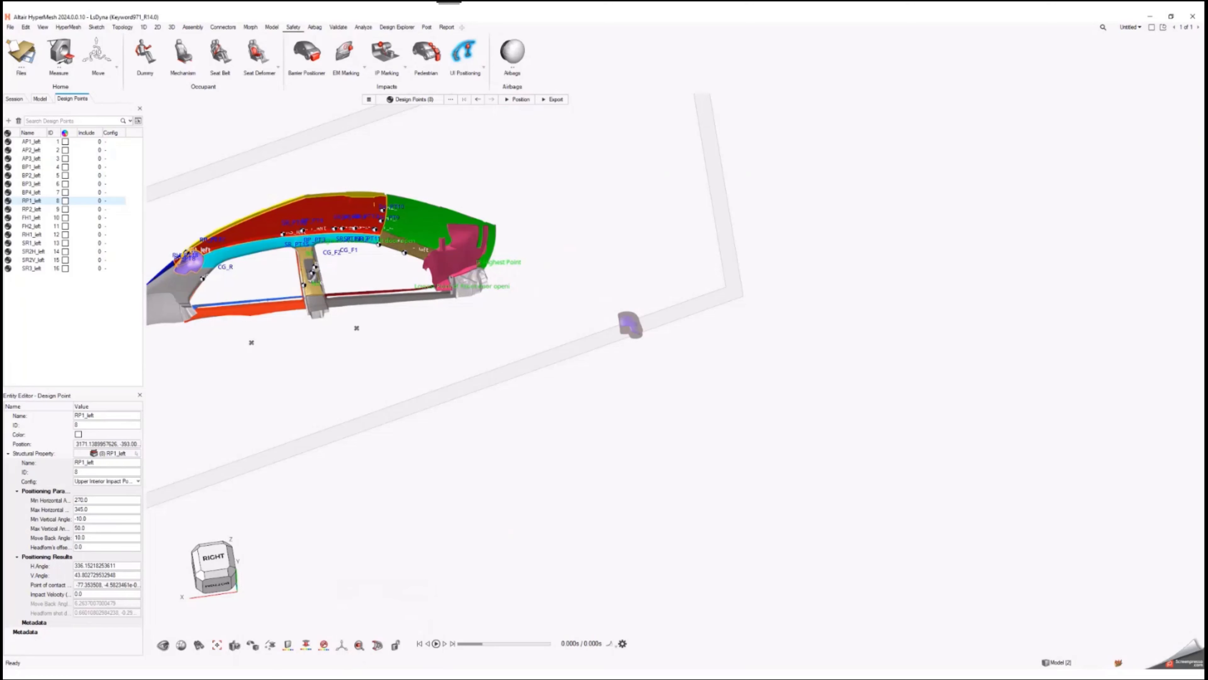
mouse_move(334, 674)
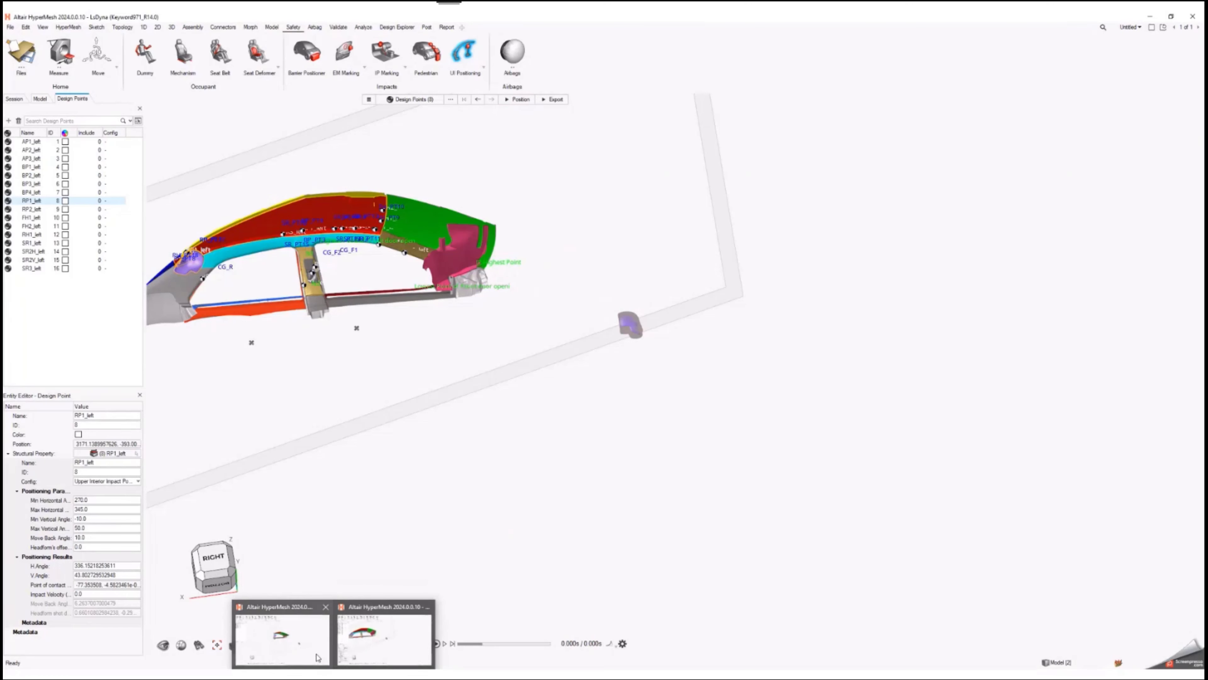
click(282, 640)
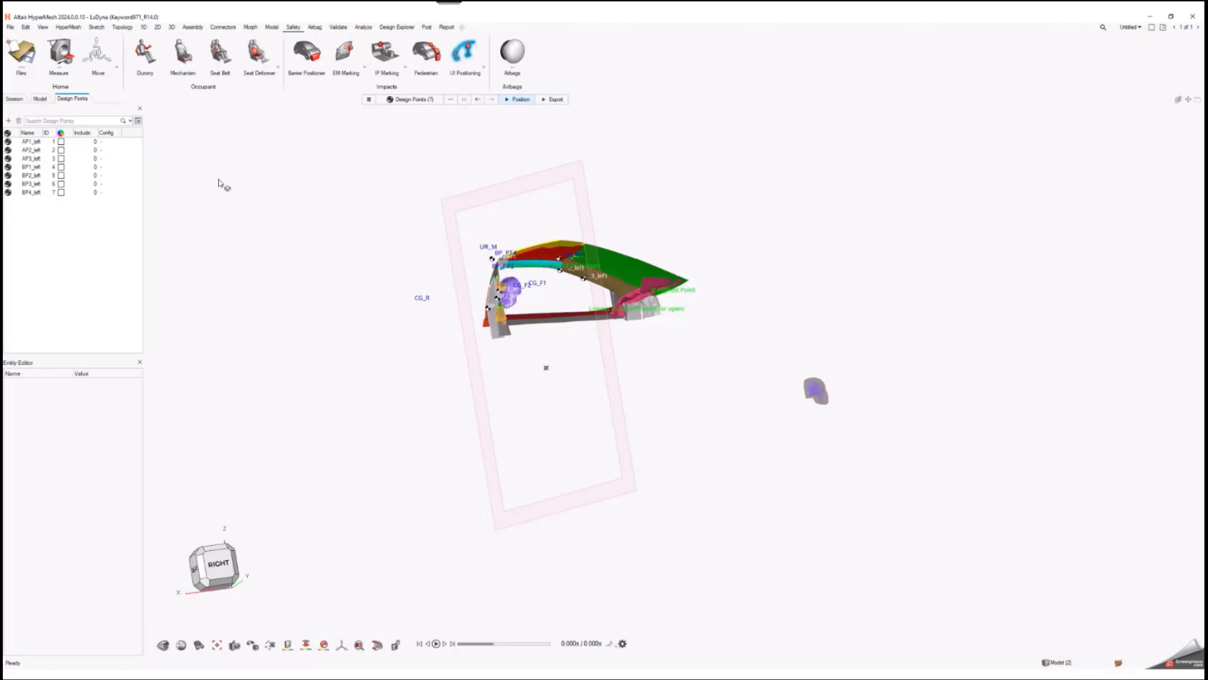
scroll(229, 184, down, 1)
scroll(214, 162, down, 1)
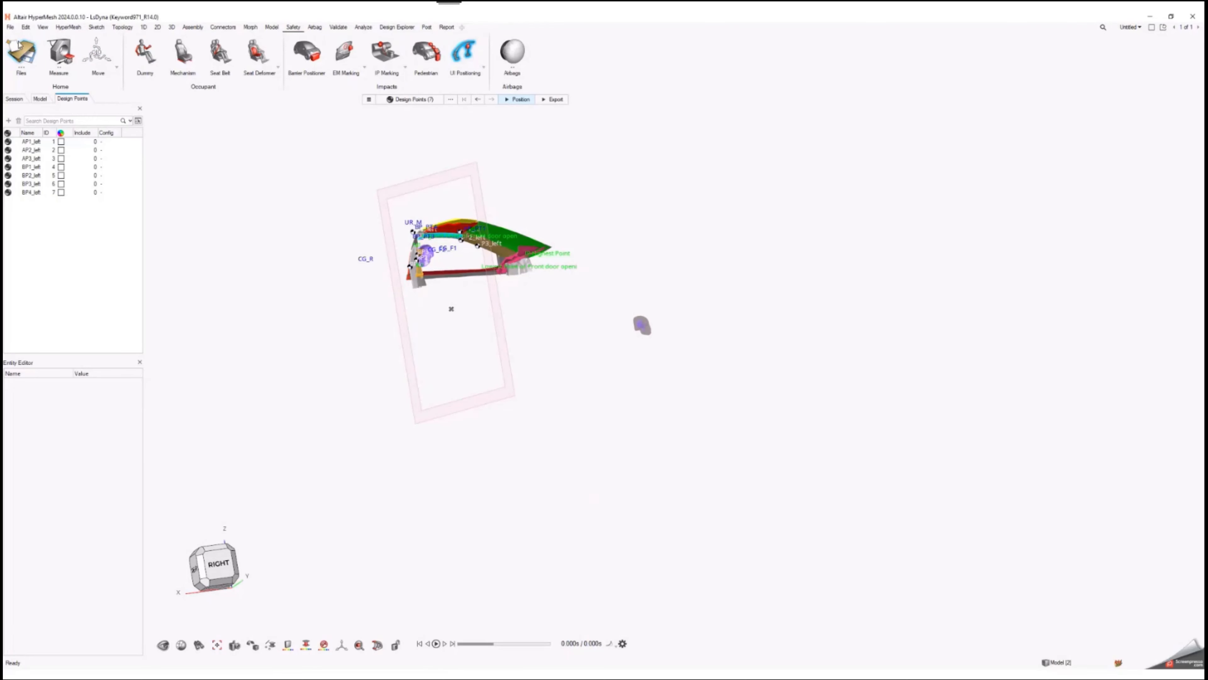
click(11, 28)
click(35, 49)
click(111, 97)
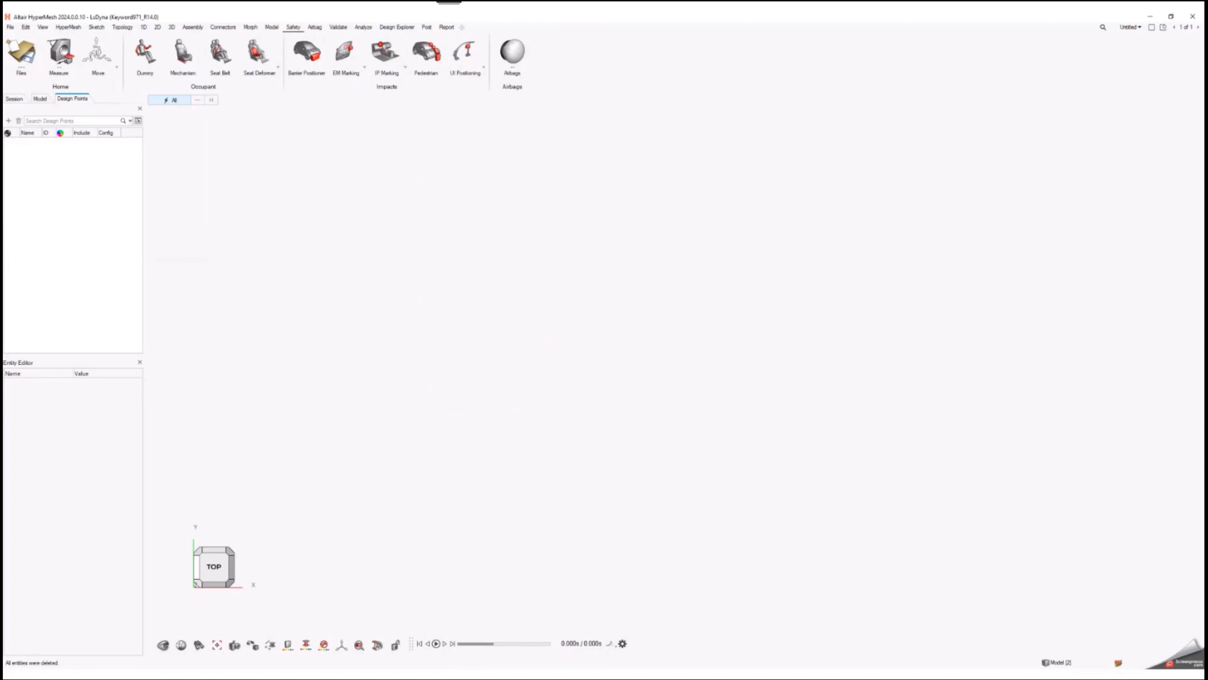
Load the exported AP2_left.k into HyperMesh as a new LS-DYNA model and inspect the headform position in the vehicle
key(alt+Tab)
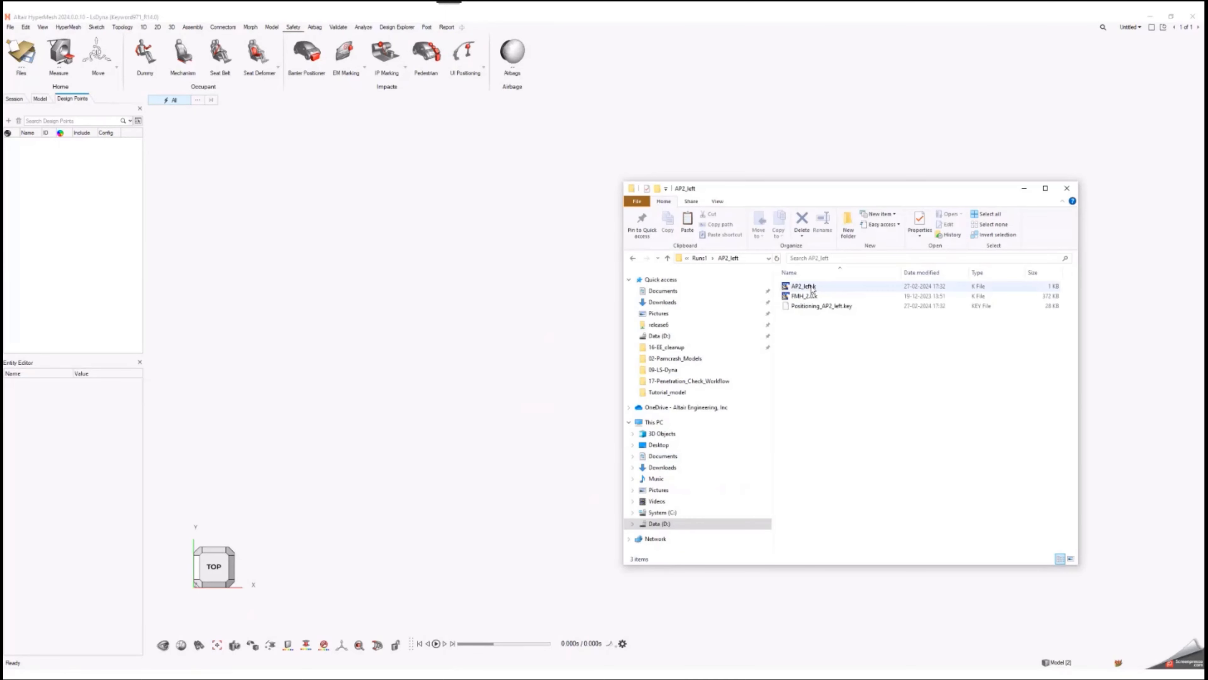
drag(809, 287, 456, 266)
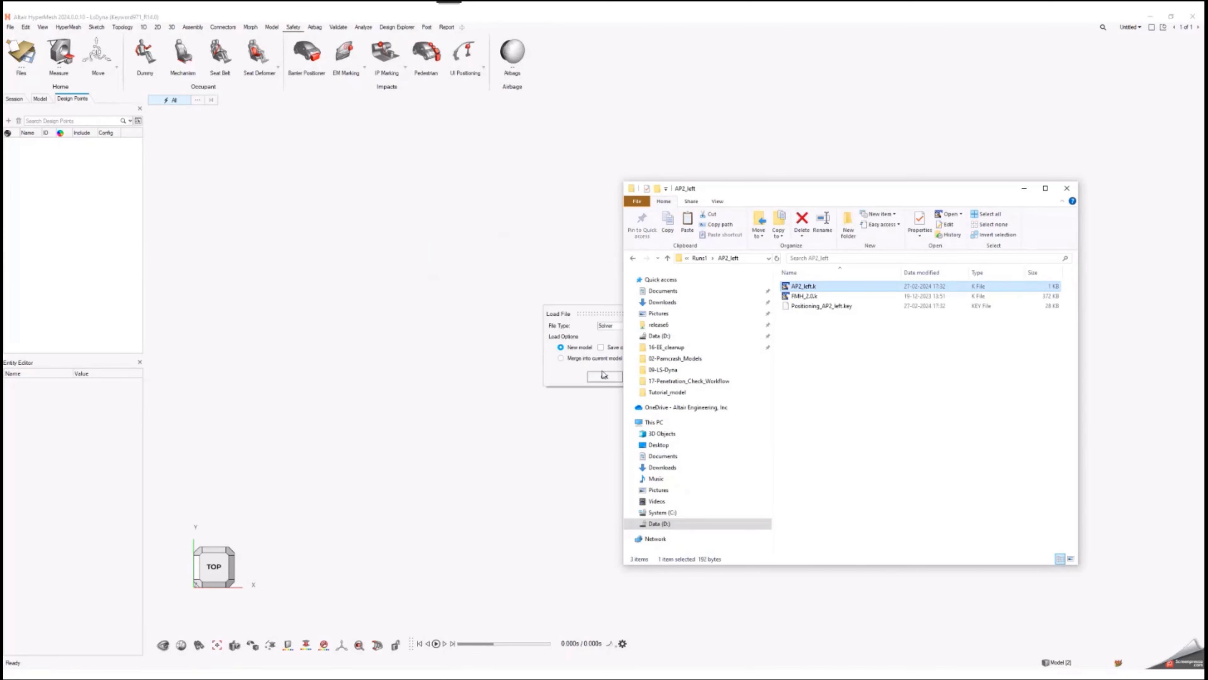
click(601, 374)
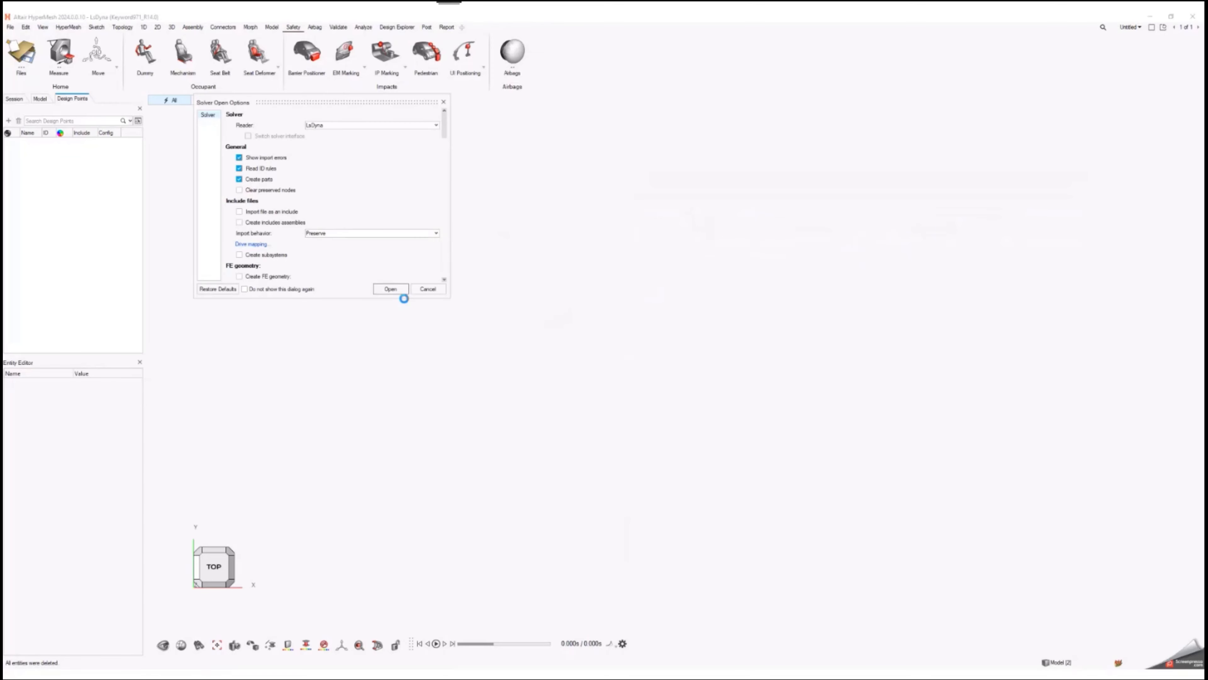
click(393, 292)
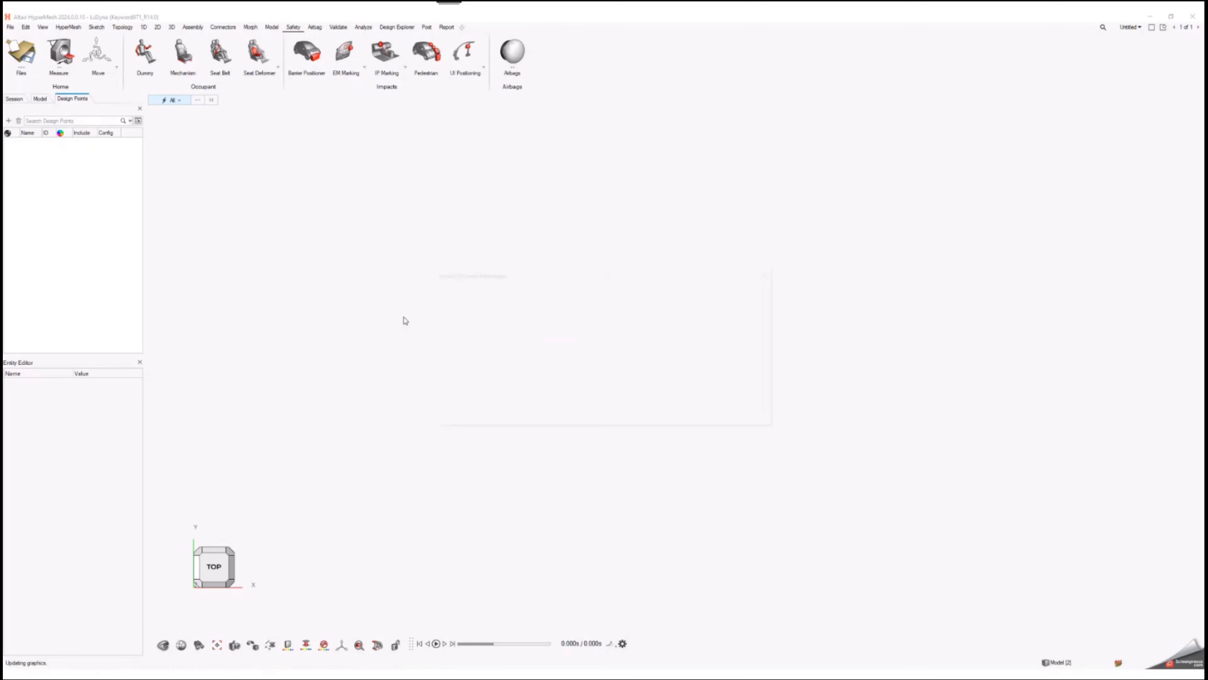
click(743, 413)
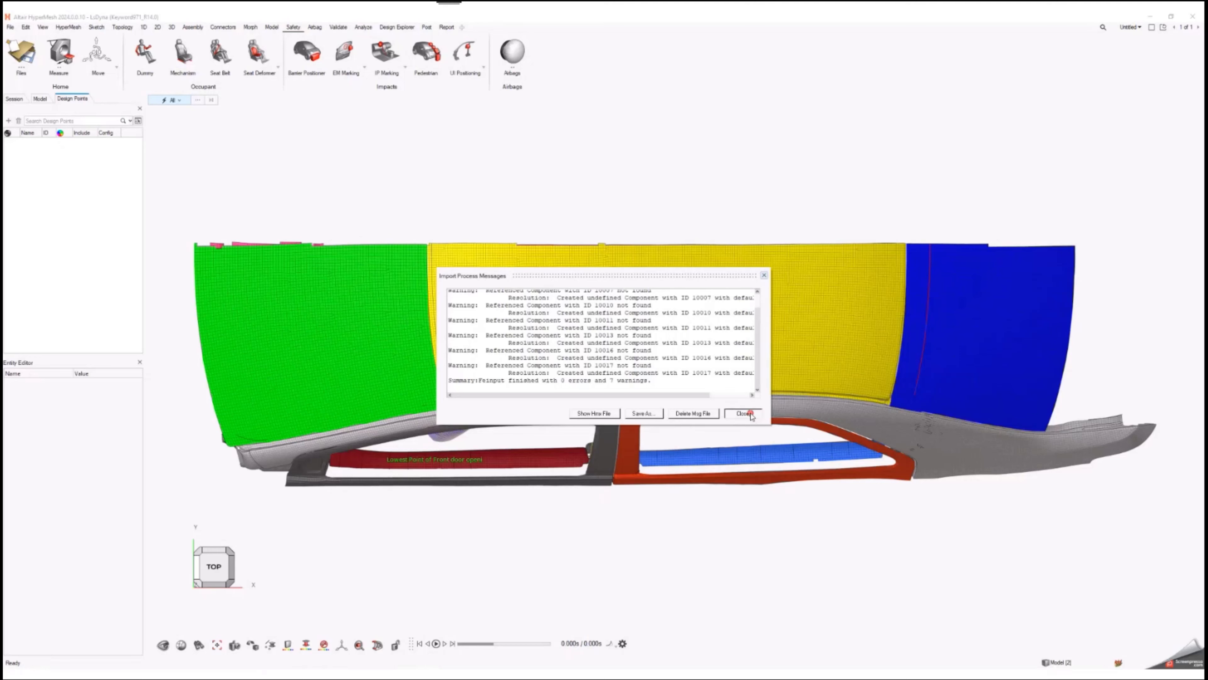
scroll(483, 298, down, 2)
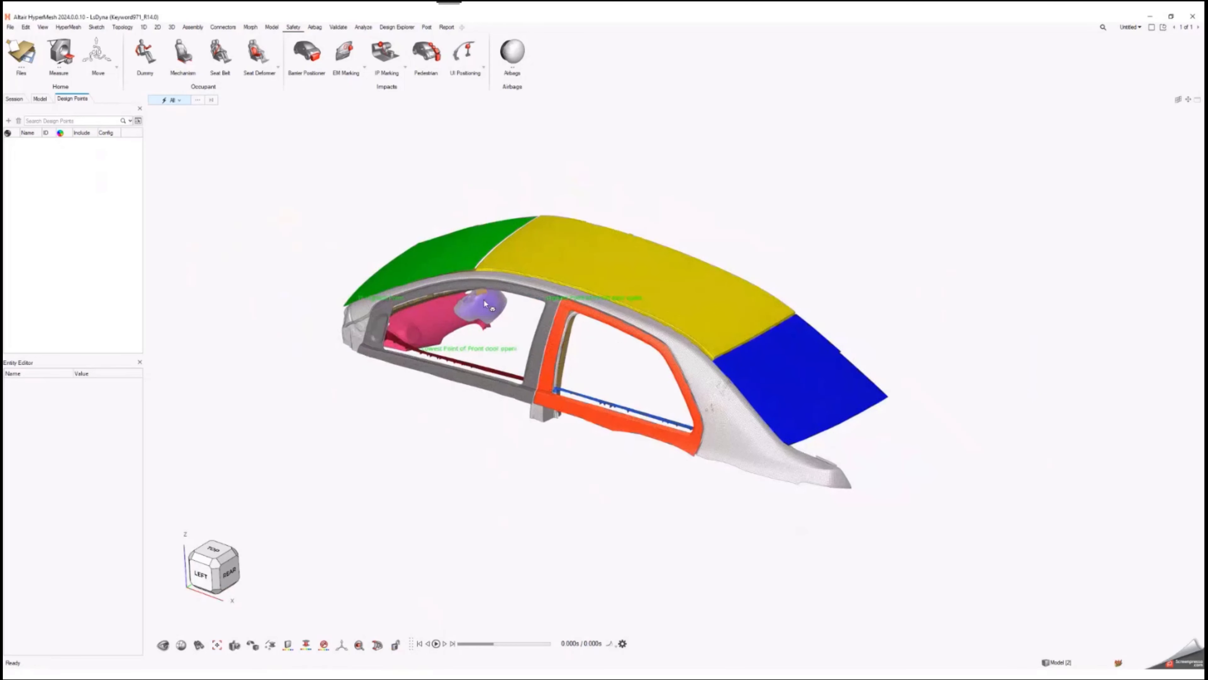
middle_drag(483, 299, 353, 351)
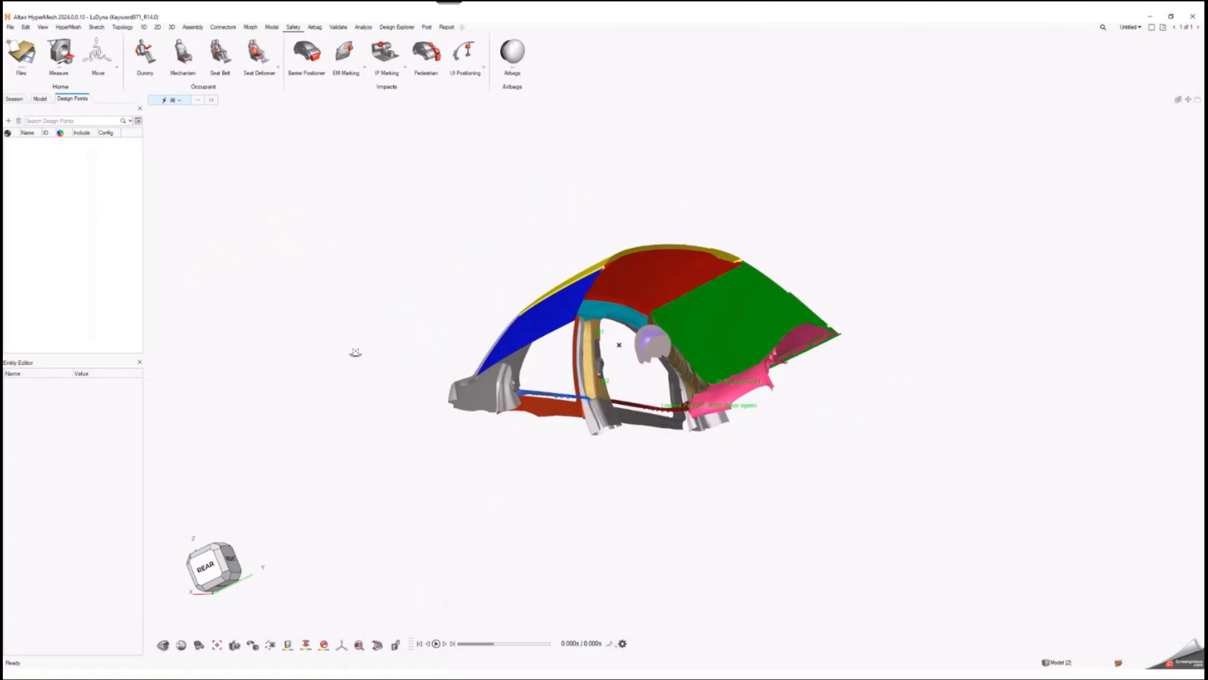
middle_drag(583, 350, 548, 366)
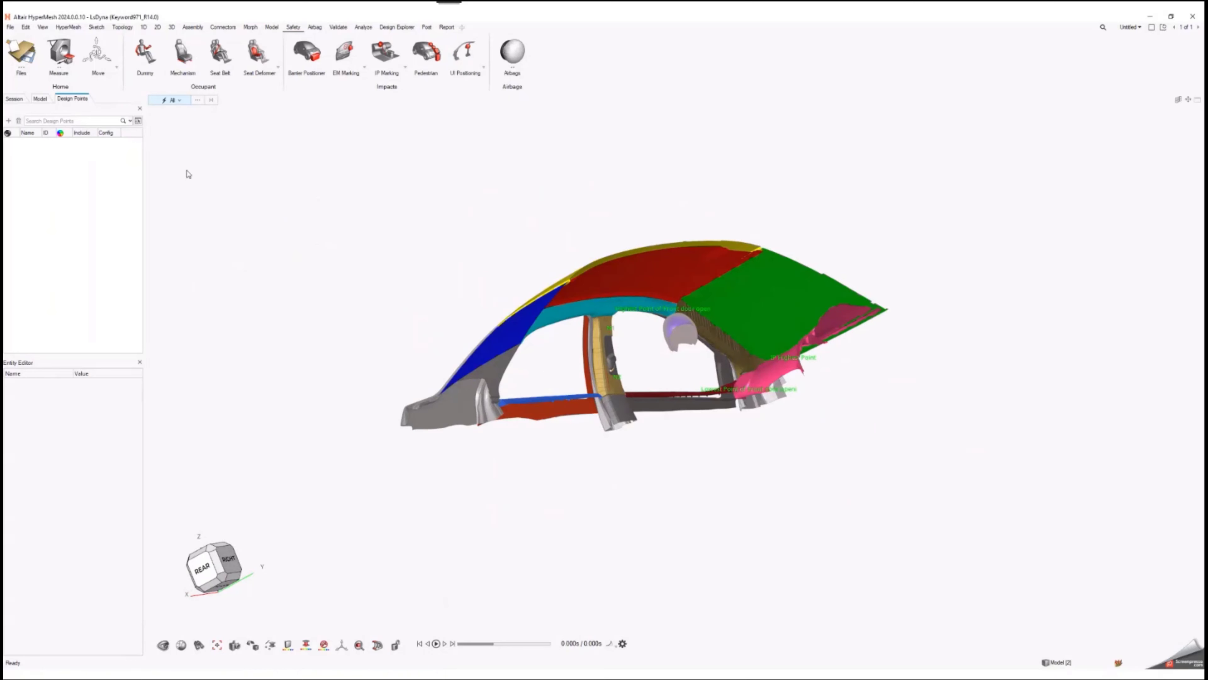
Discard the loaded AP2_left model without saving and start a new empty model
click(21, 52)
click(87, 97)
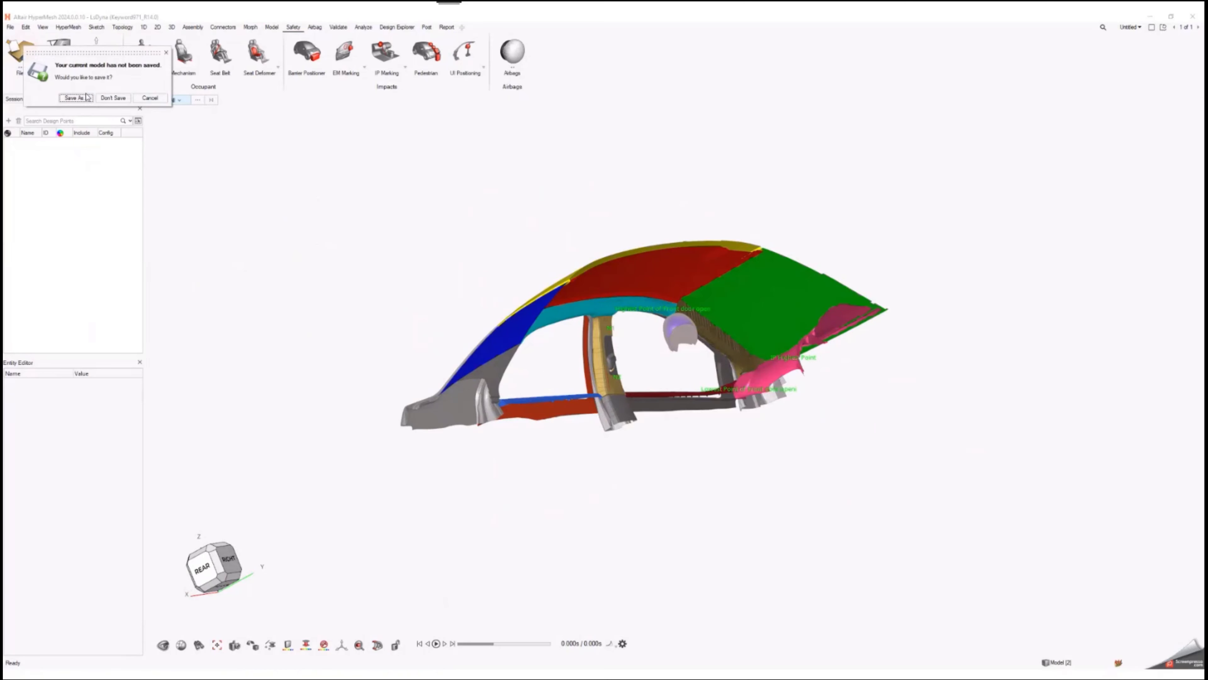
click(113, 98)
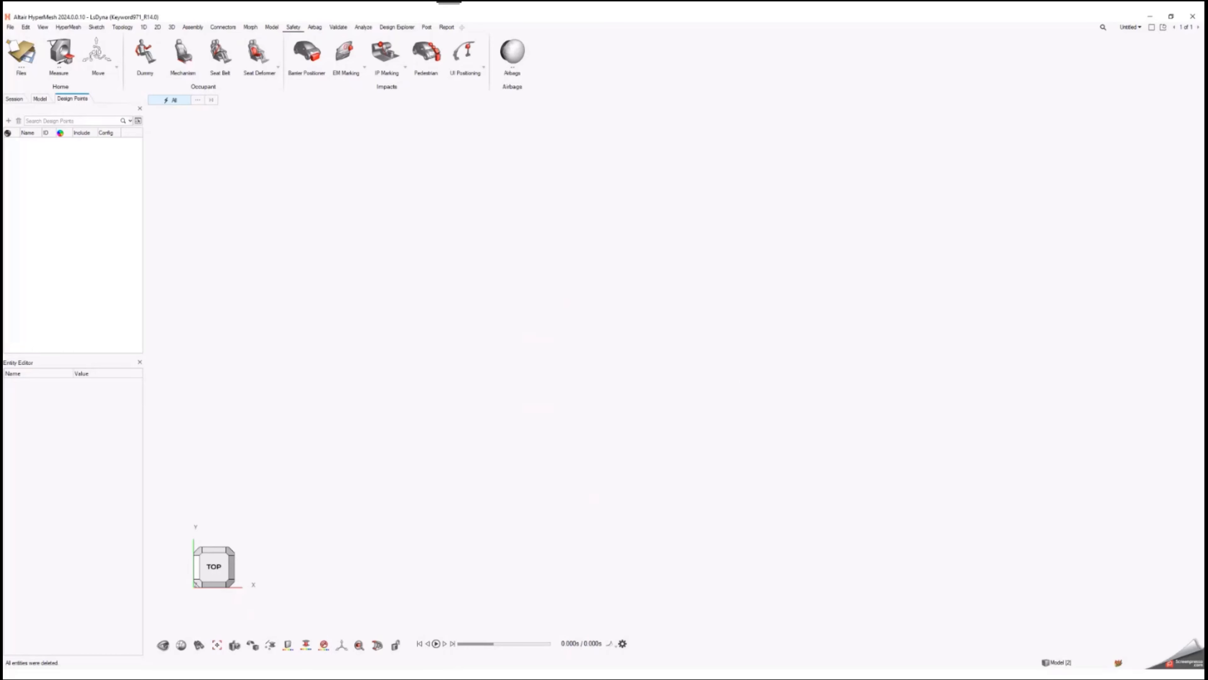
Load RP2_left.k from the RP2_left folder in Runs1 as a new LS-DYNA model and inspect the headform position
key(alt+Tab)
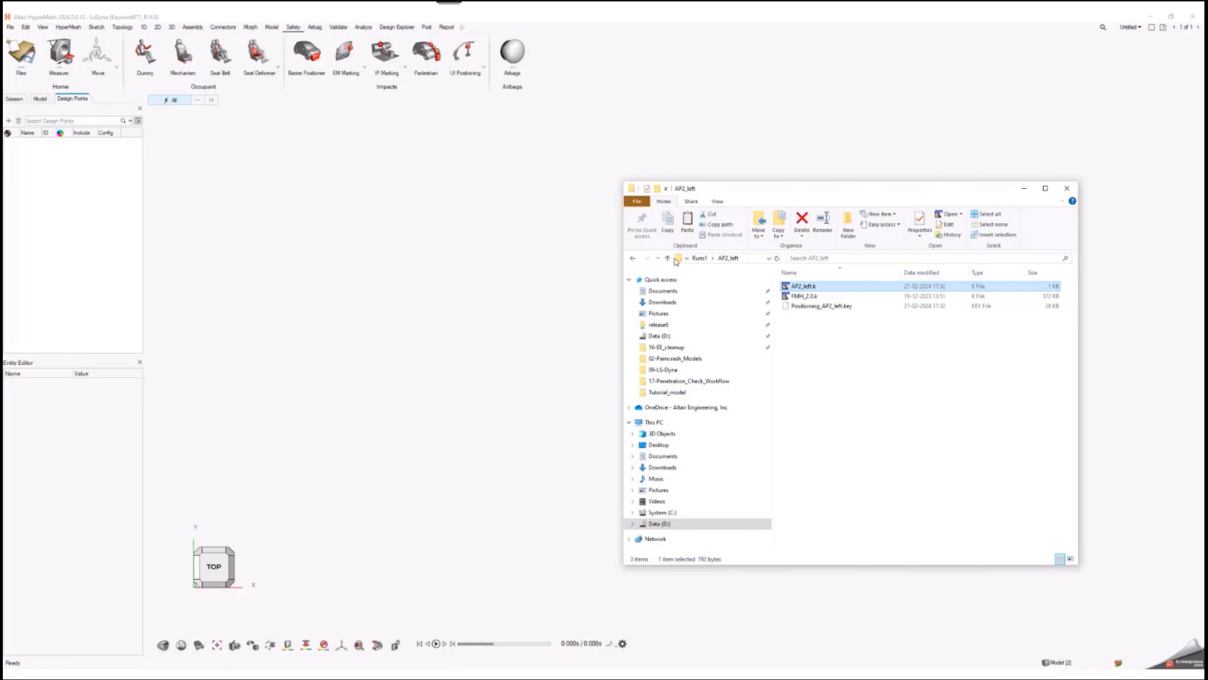
click(669, 258)
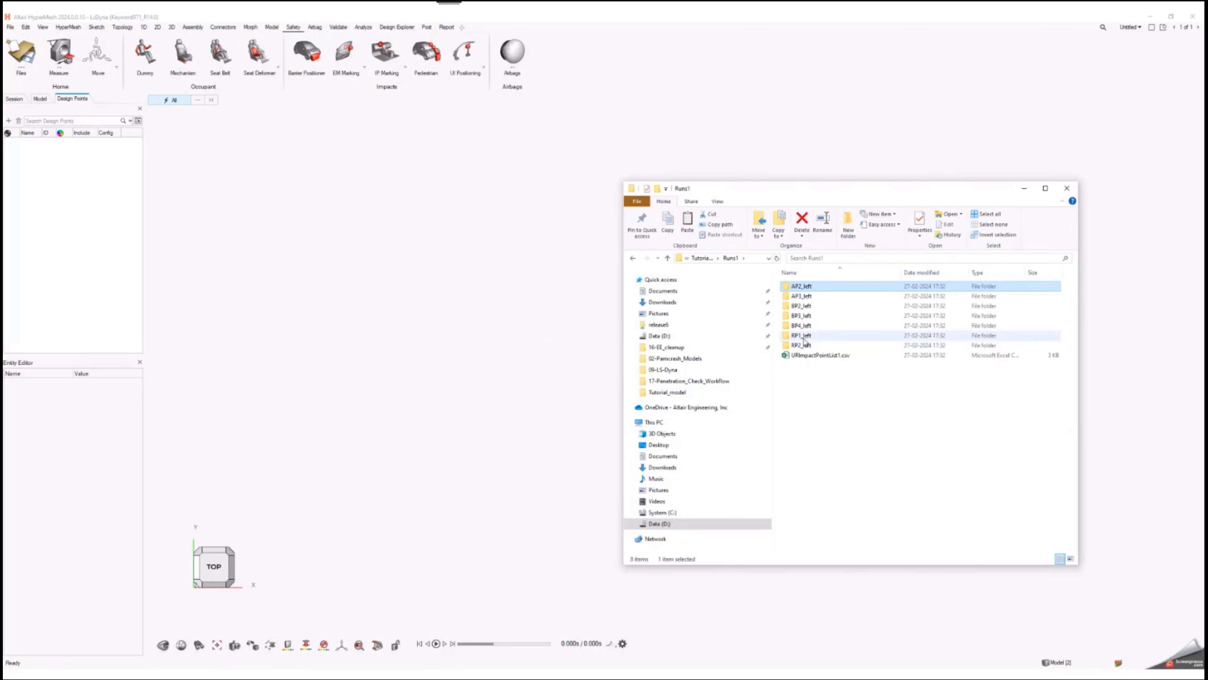
double_click(802, 345)
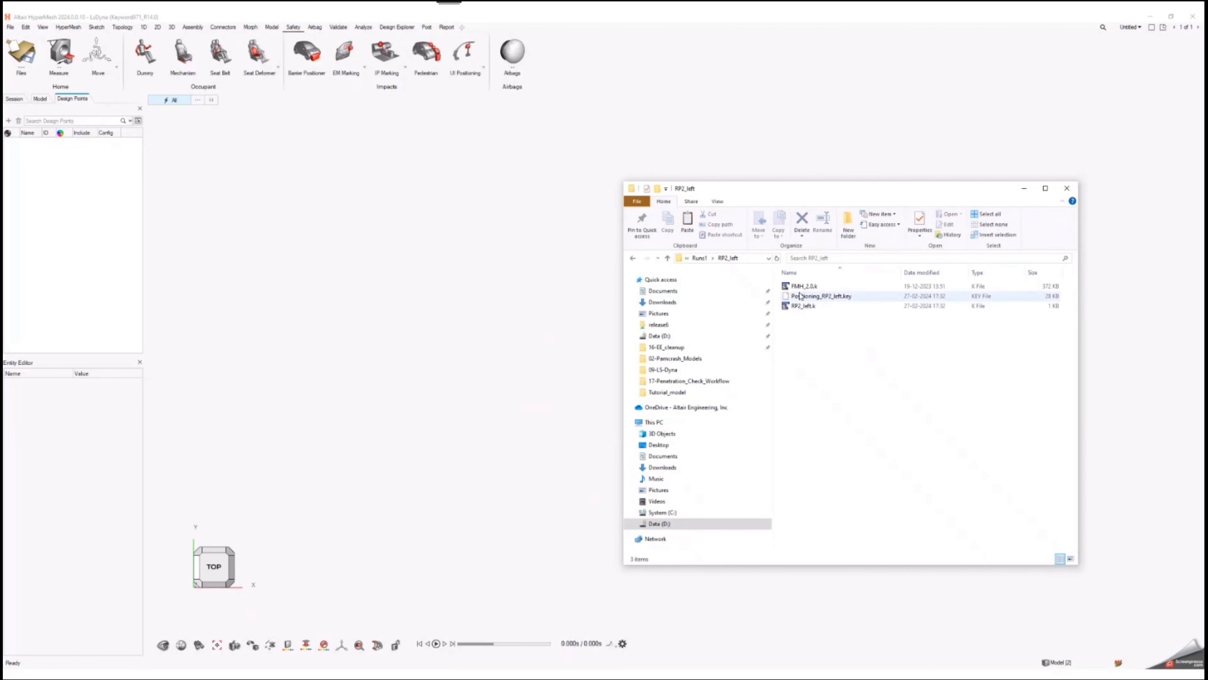
click(807, 306)
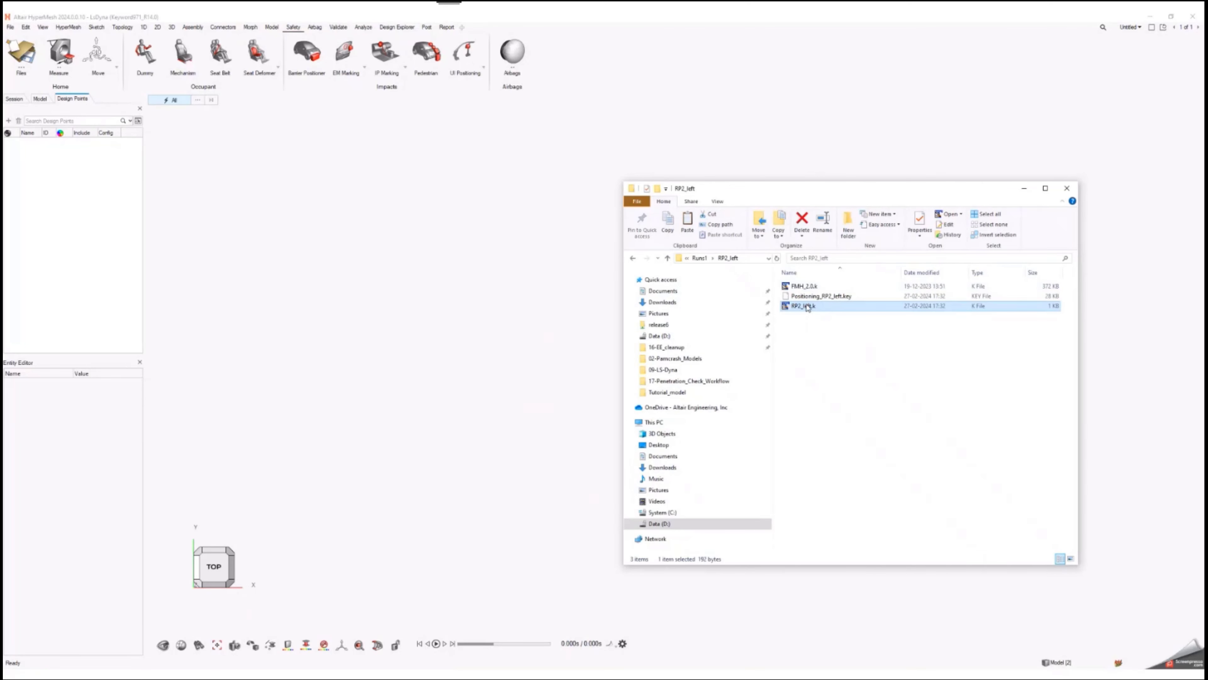
drag(808, 307, 456, 276)
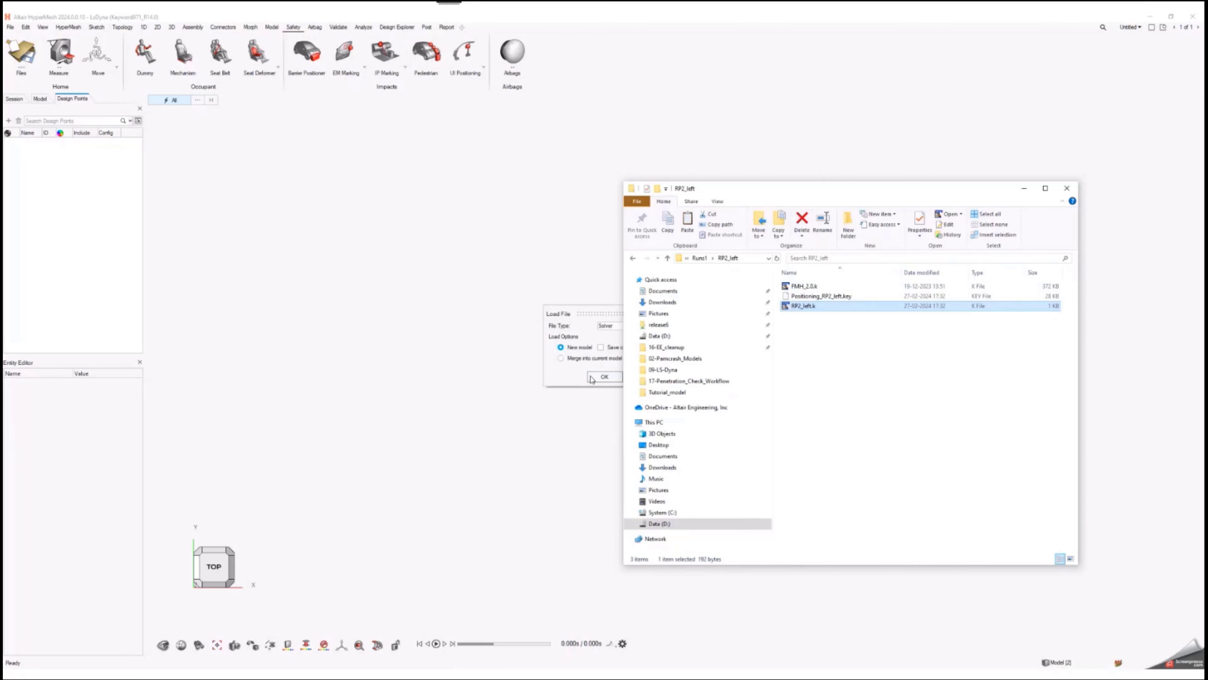
click(603, 377)
click(390, 290)
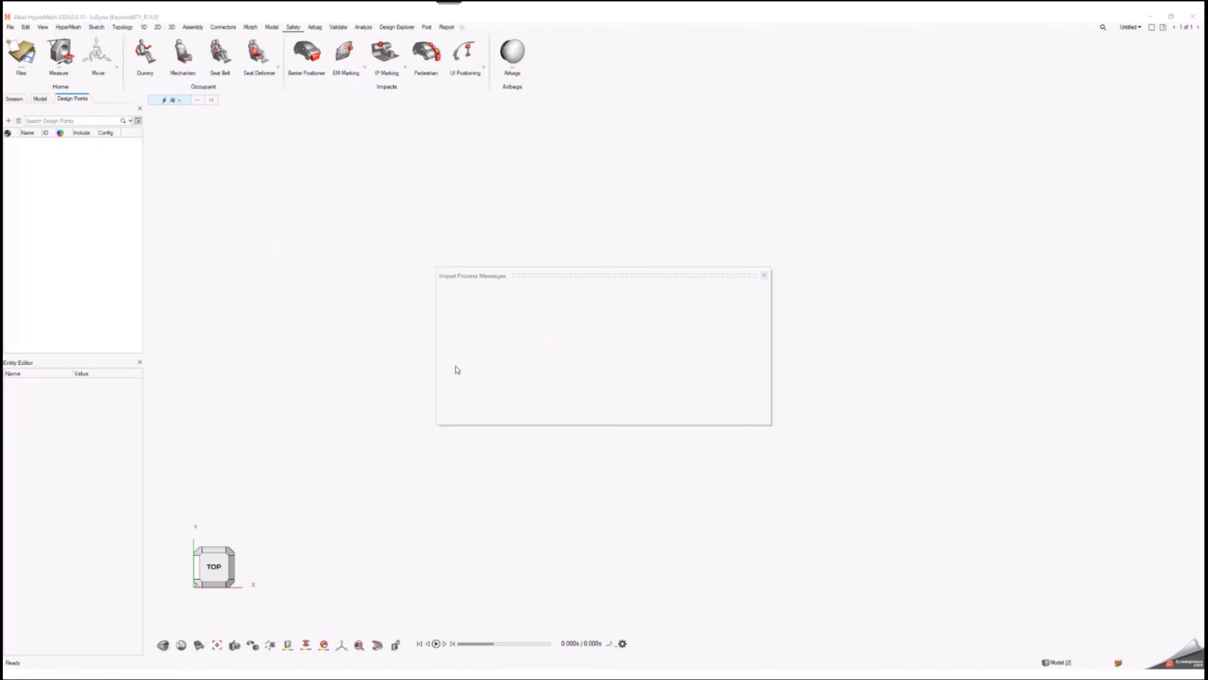
click(738, 414)
middle_drag(572, 425, 388, 228)
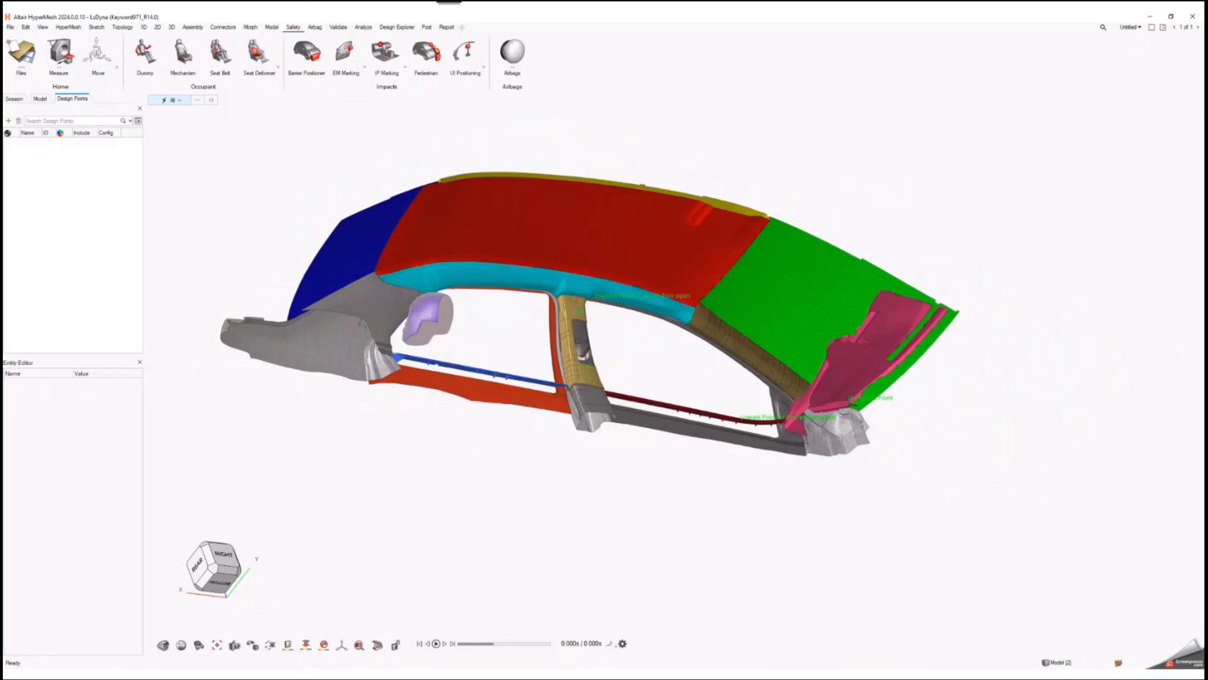
Return to the HyperMesh session with all marked design points and set the export transformation type to *INCLUDE_TRANSFORM
click(387, 657)
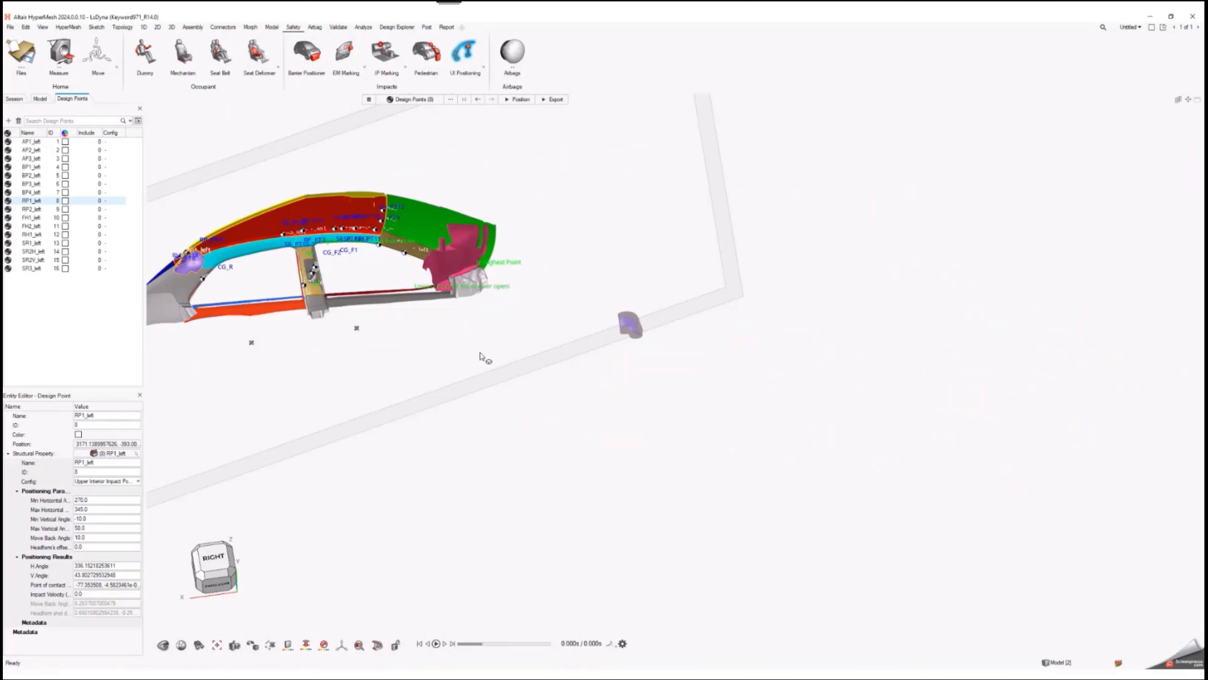
click(369, 99)
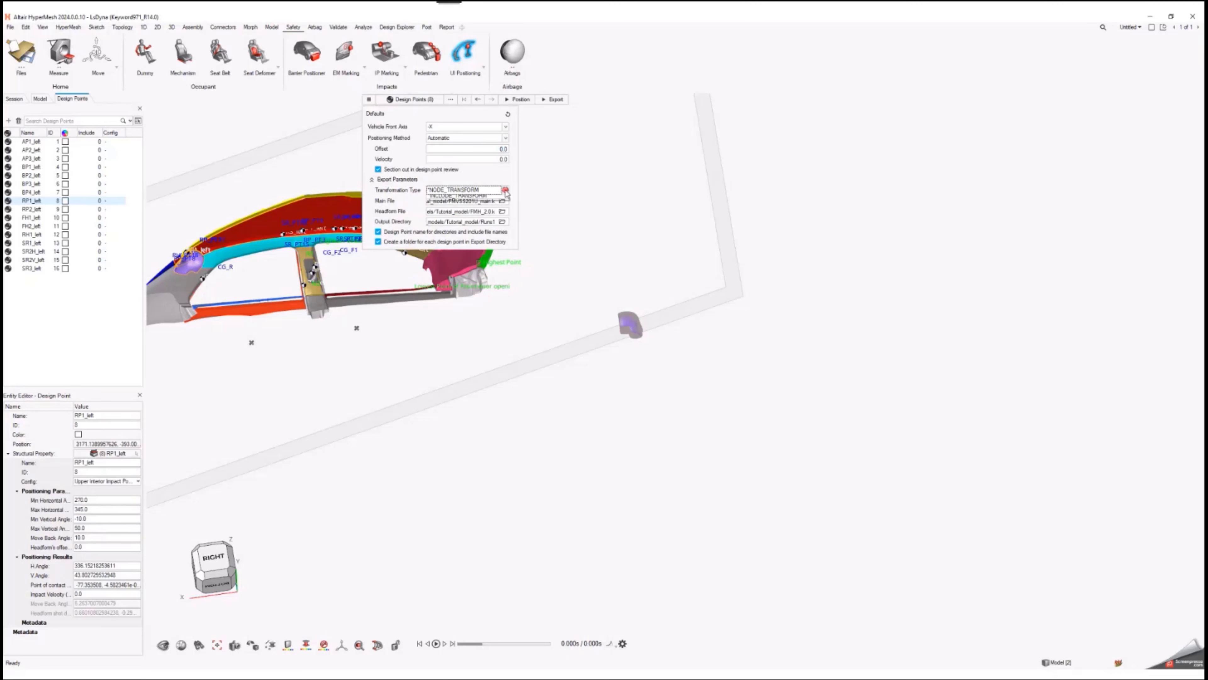
click(479, 201)
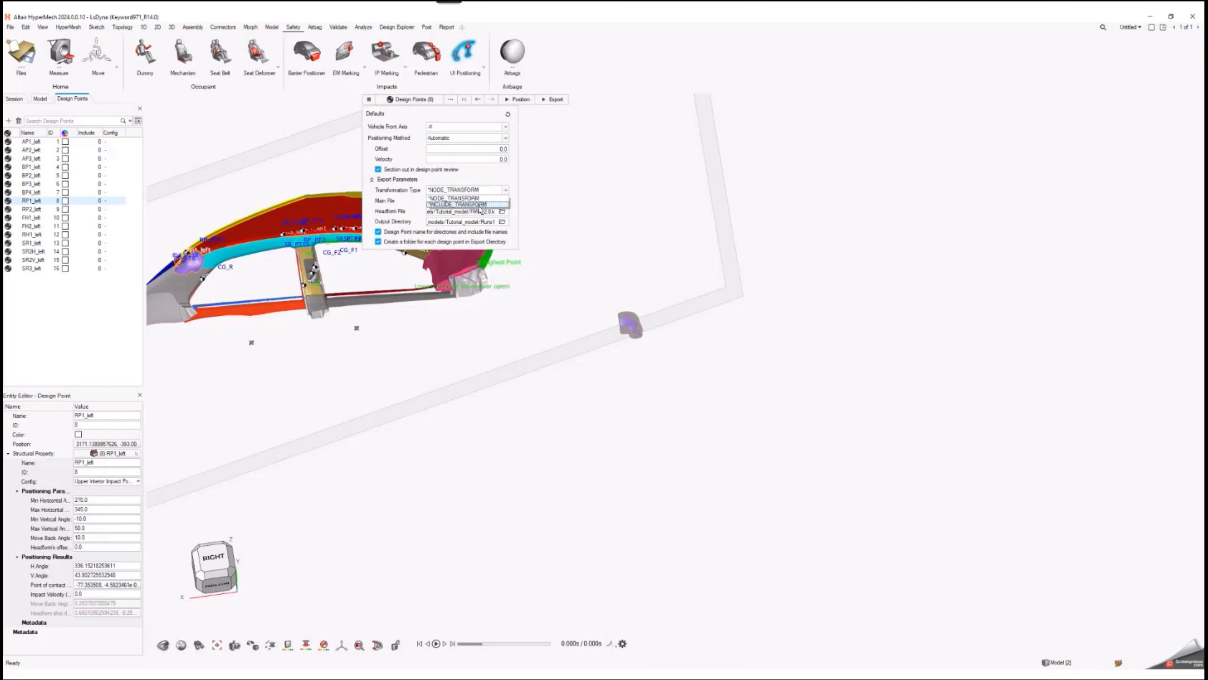
Browse for the output directory and create a new folder named Runs2_include in Tutorial_model
click(502, 222)
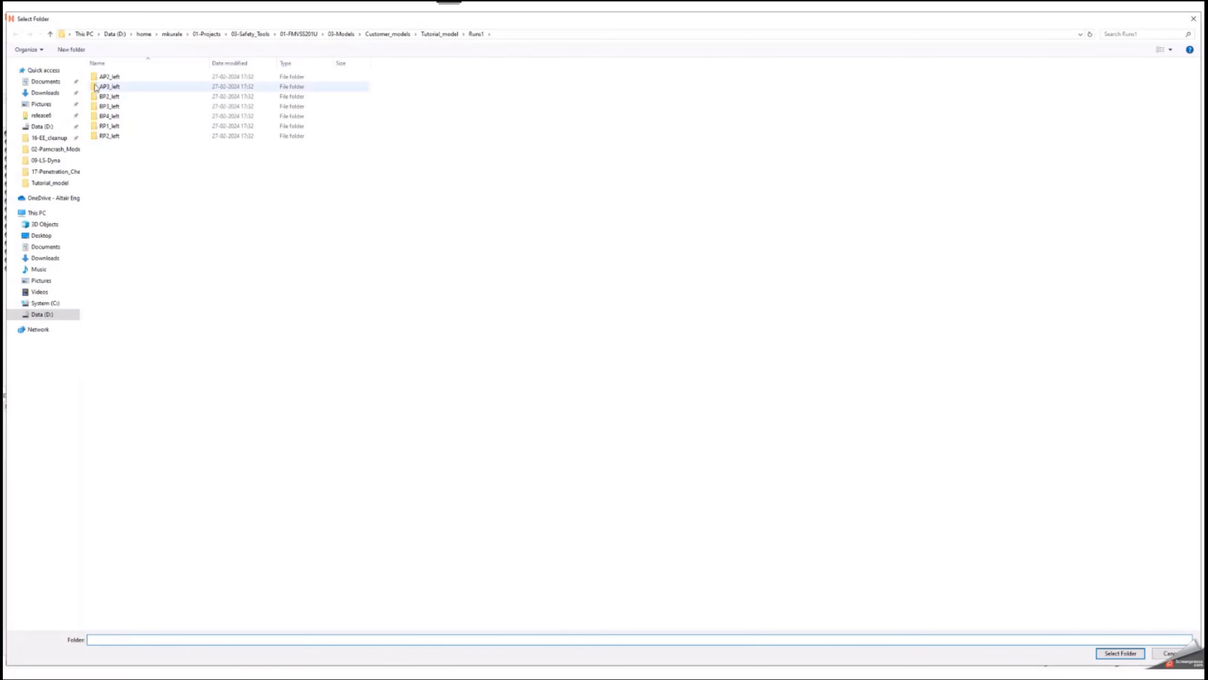
click(50, 34)
right_click(116, 115)
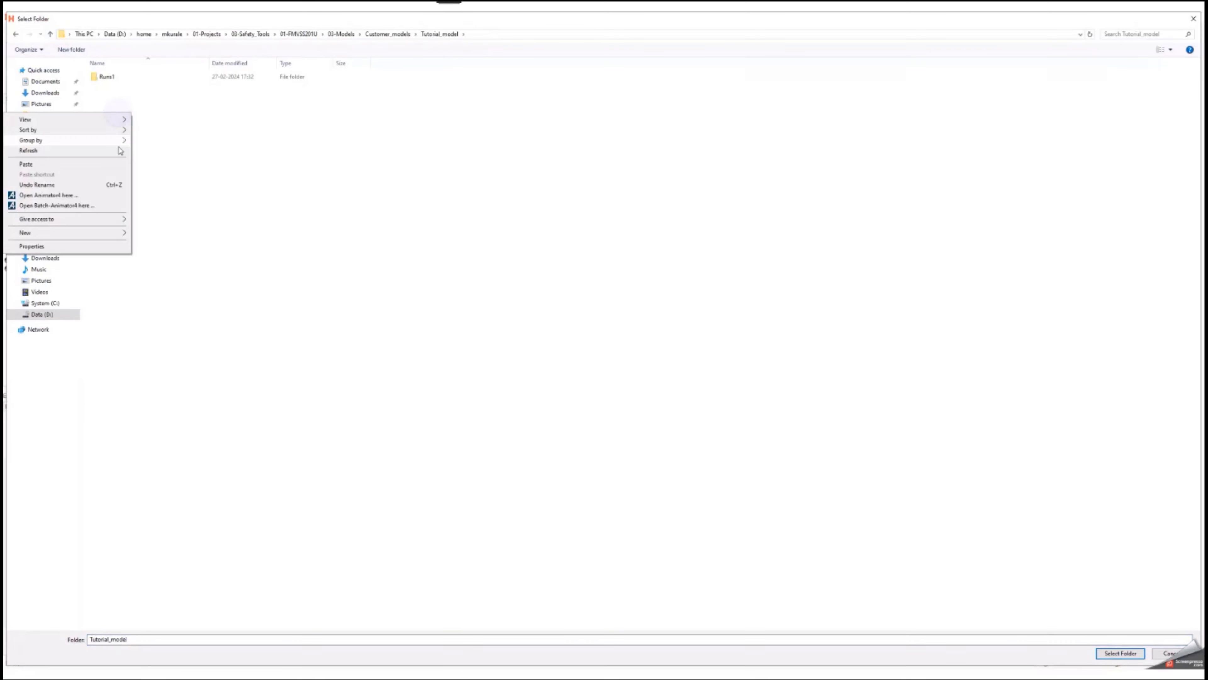
click(106, 232)
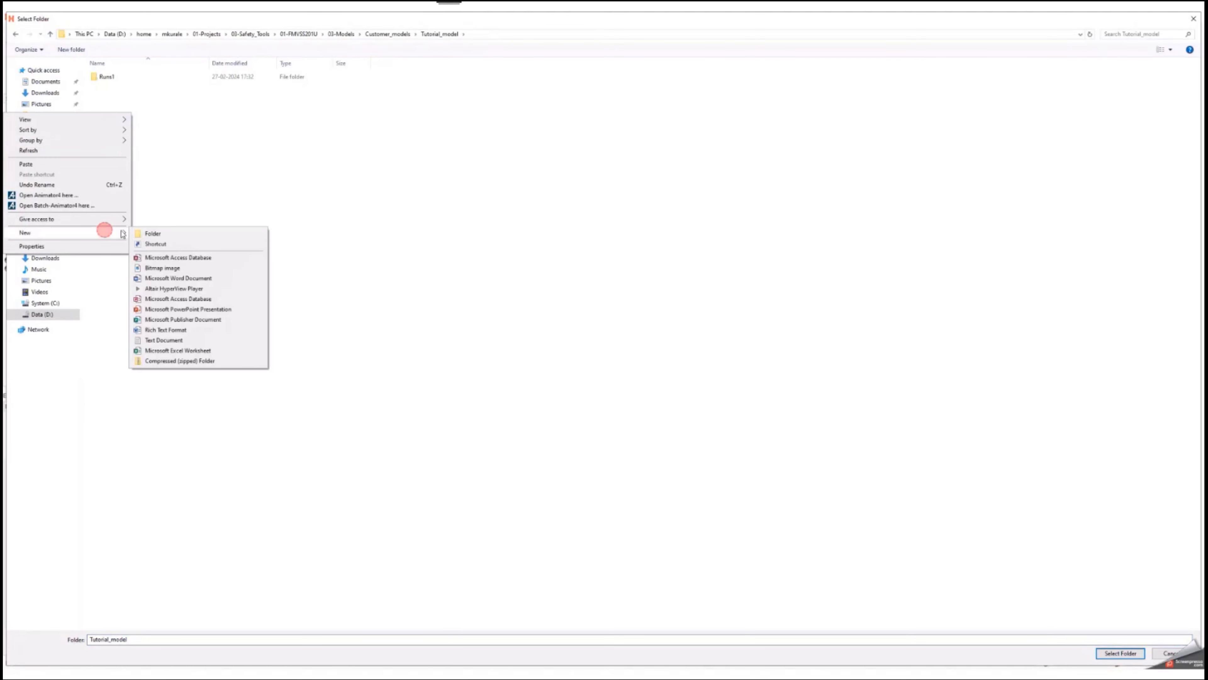
click(152, 233)
text(Ru)
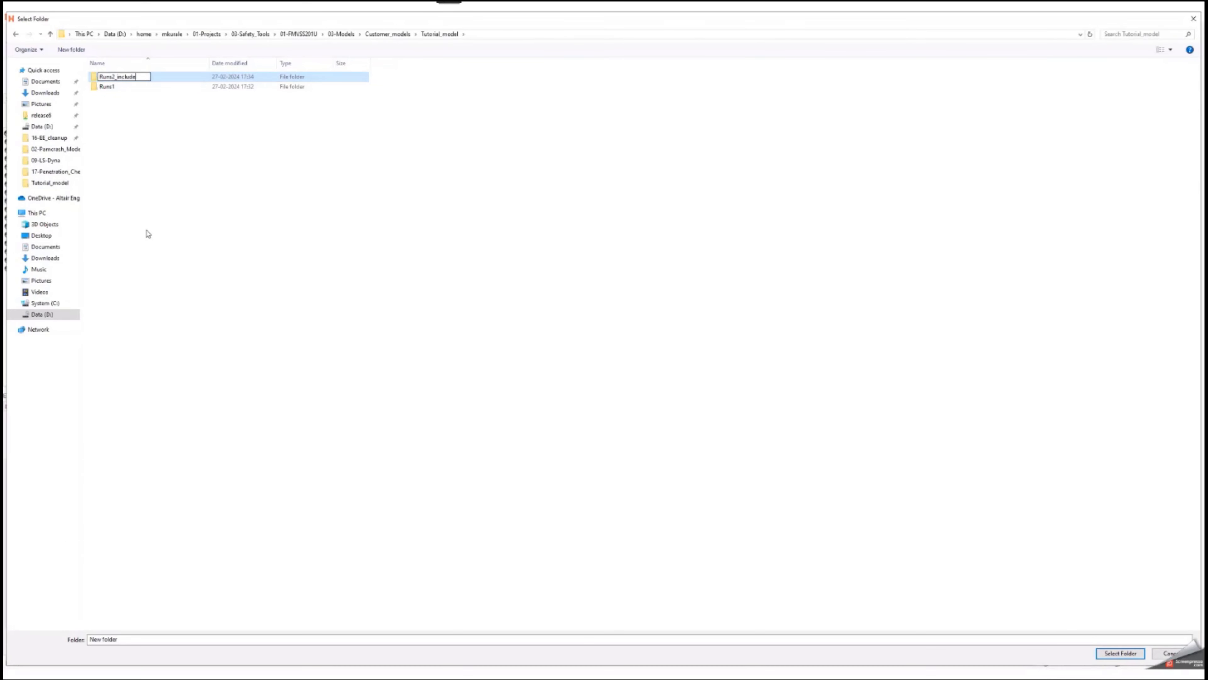
text(ns2_include)
key(Return)
Set Runs2_include as the output directory and export the positioned design points
key(Return)
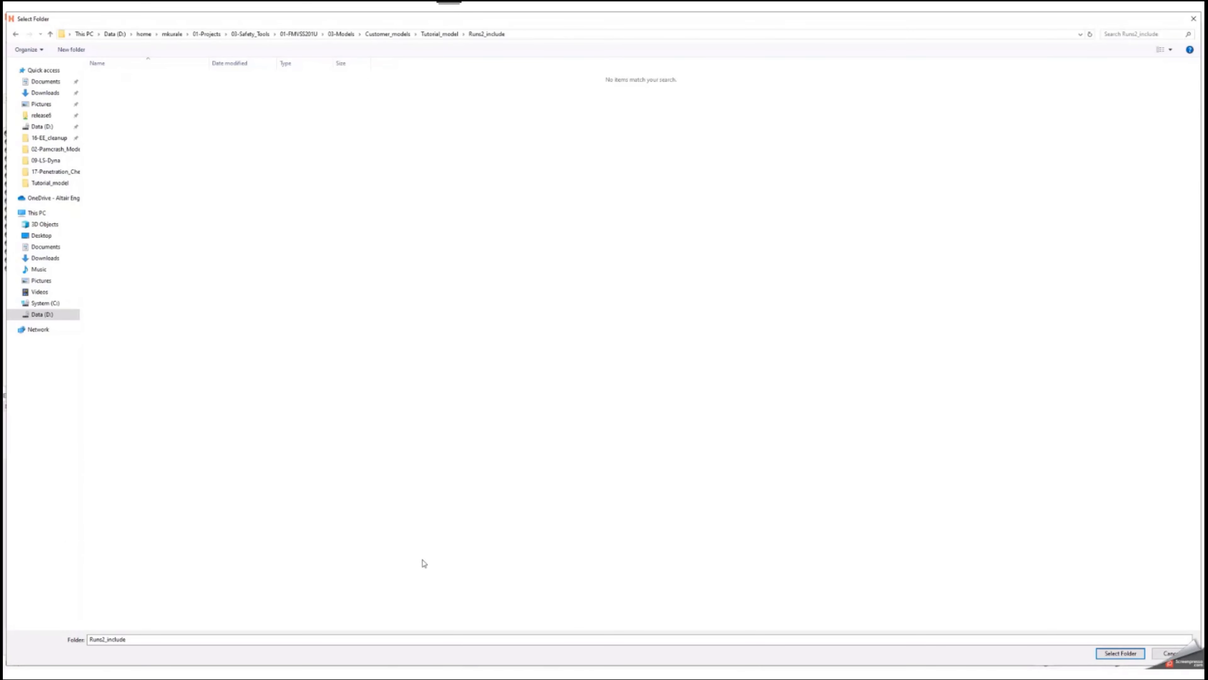
click(1121, 653)
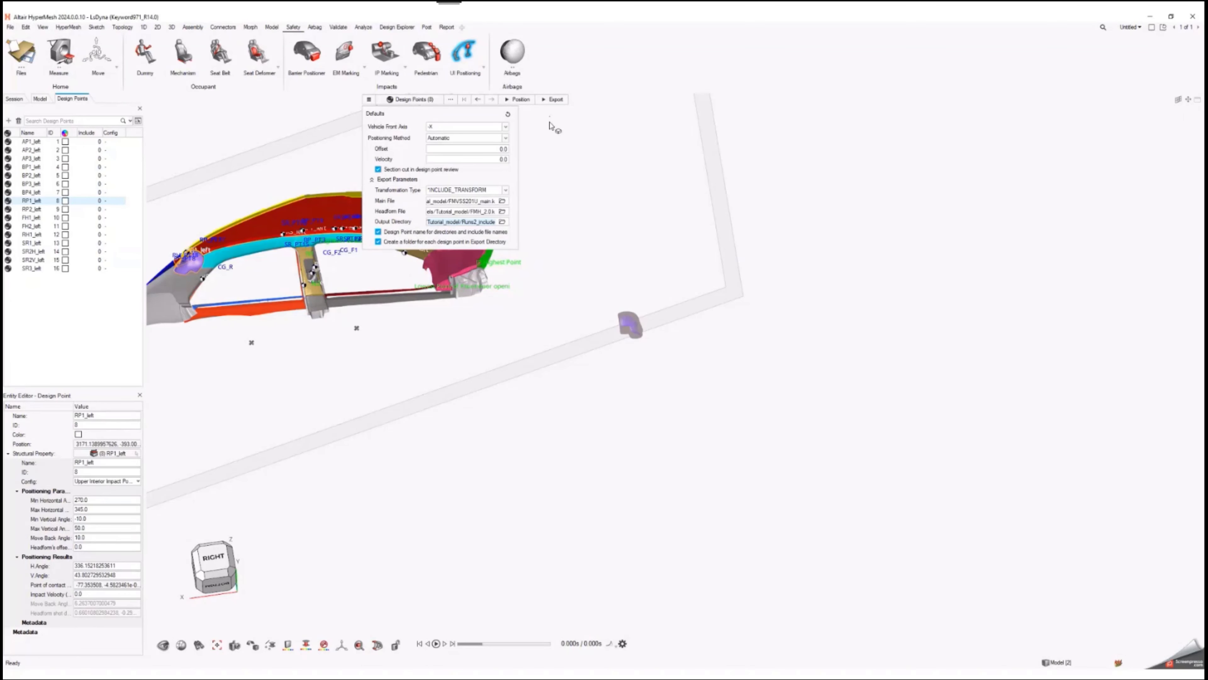
click(552, 100)
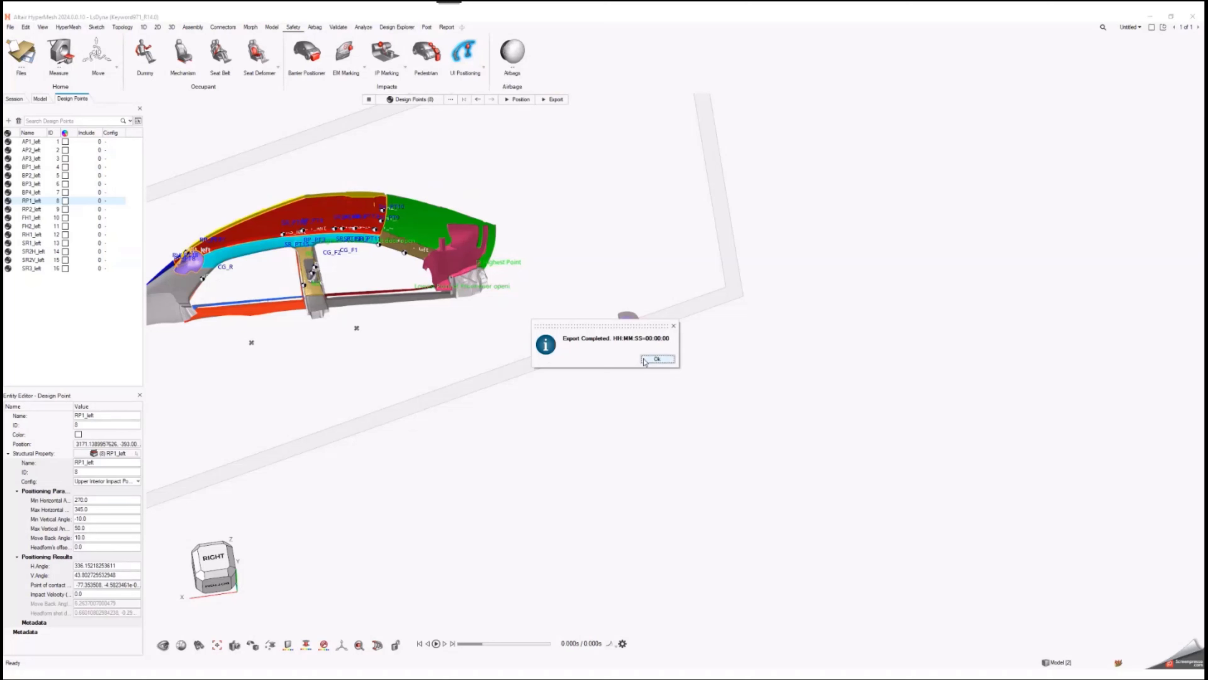
click(645, 361)
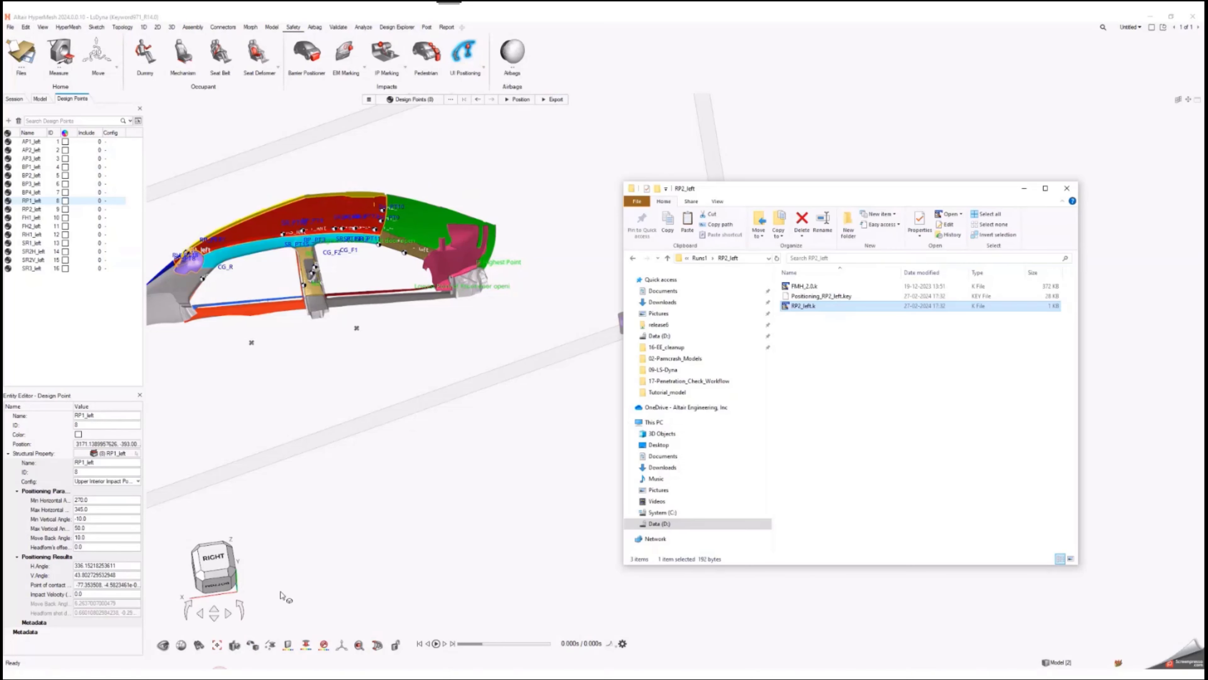
Open the AP2_left folder inside Runs2_include to view its exported run files
click(667, 257)
click(667, 257)
double_click(804, 296)
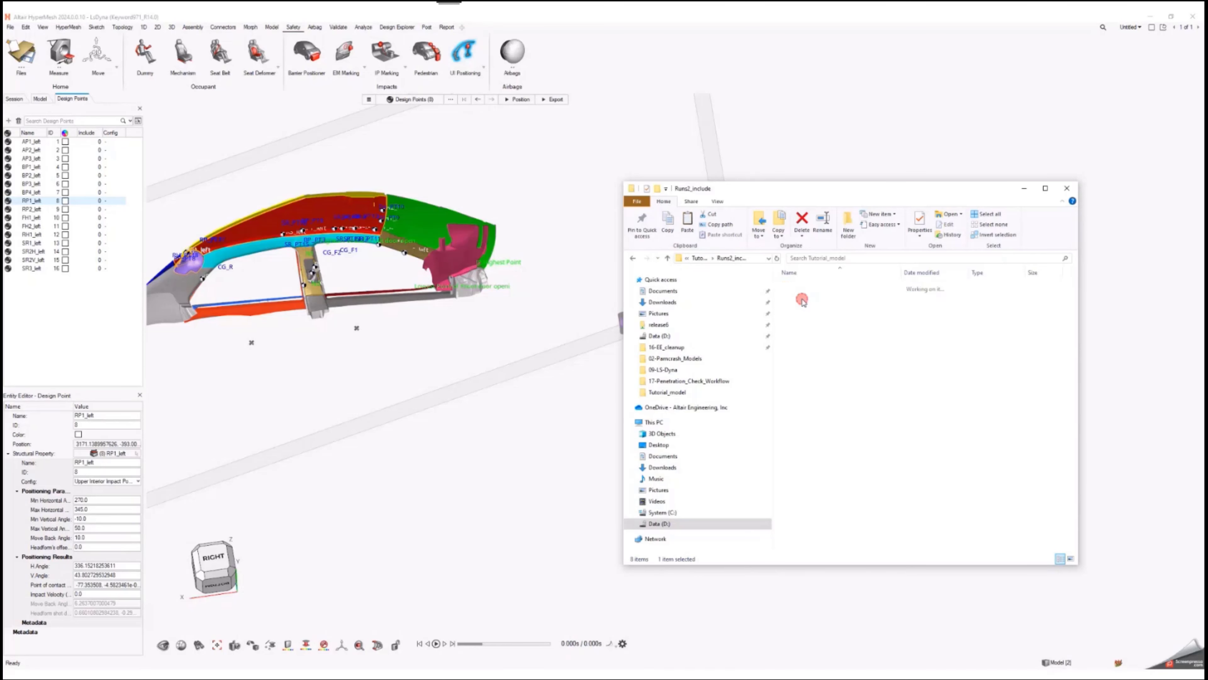
double_click(802, 286)
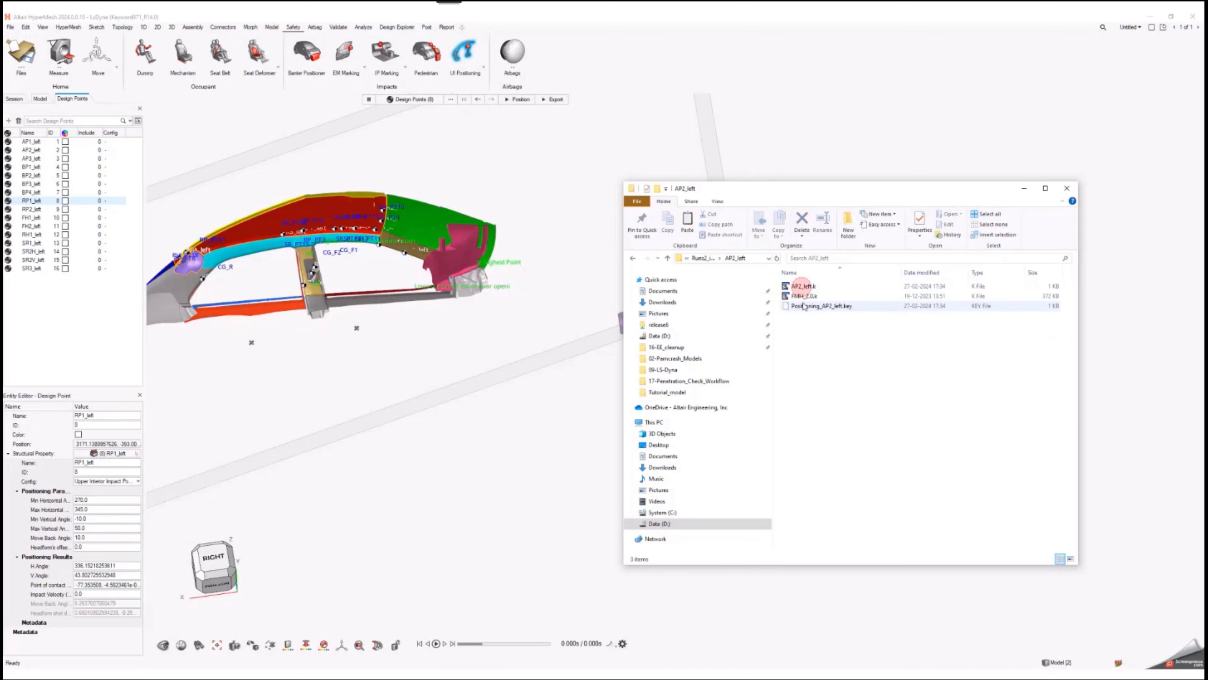
Switch to the other HyperMesh session holding the previously loaded RP2_left run and start a new model without saving
click(448, 461)
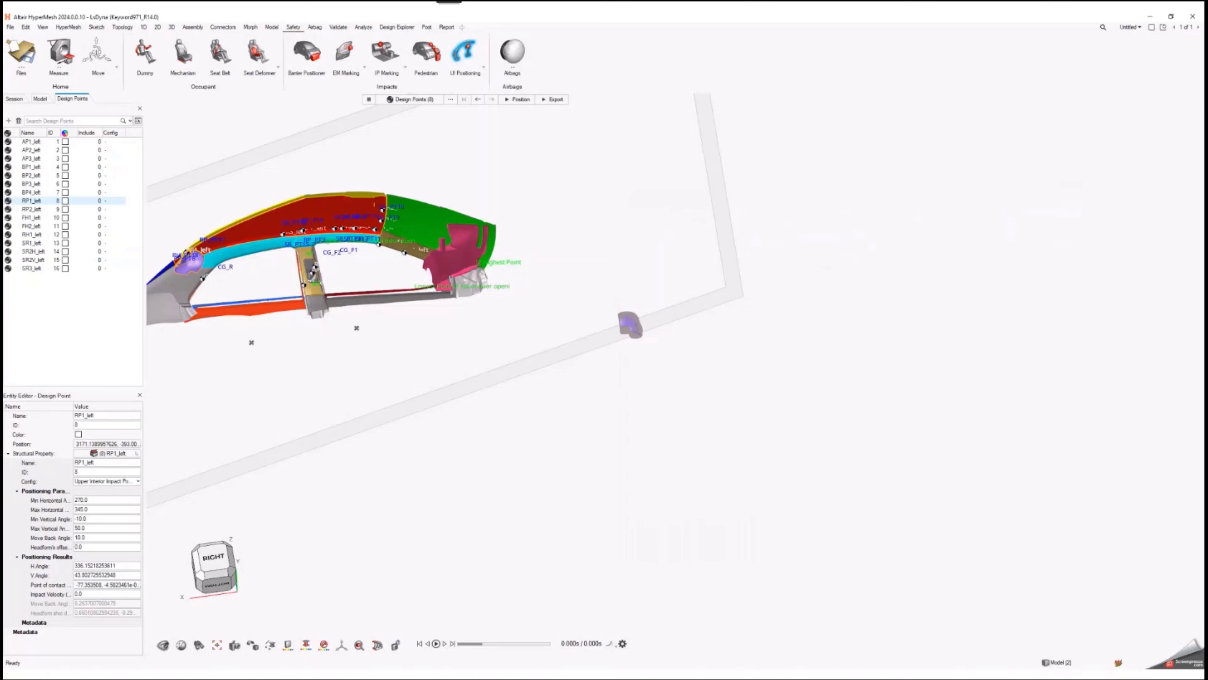
click(317, 643)
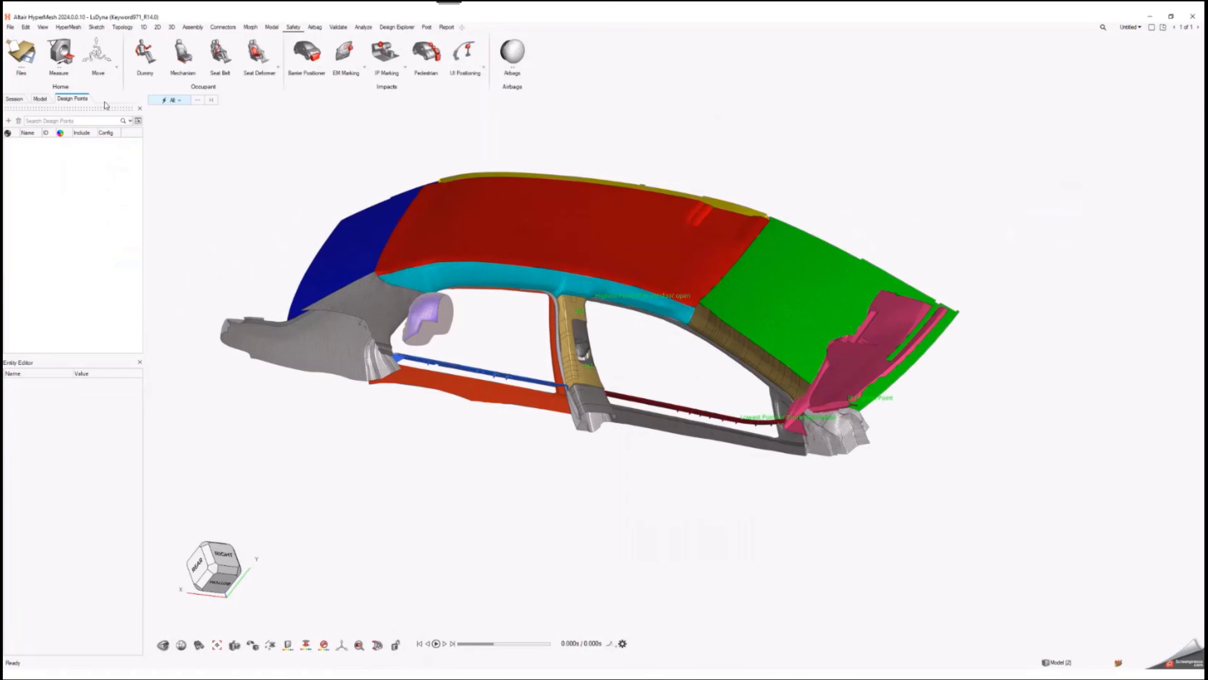
click(11, 28)
click(24, 41)
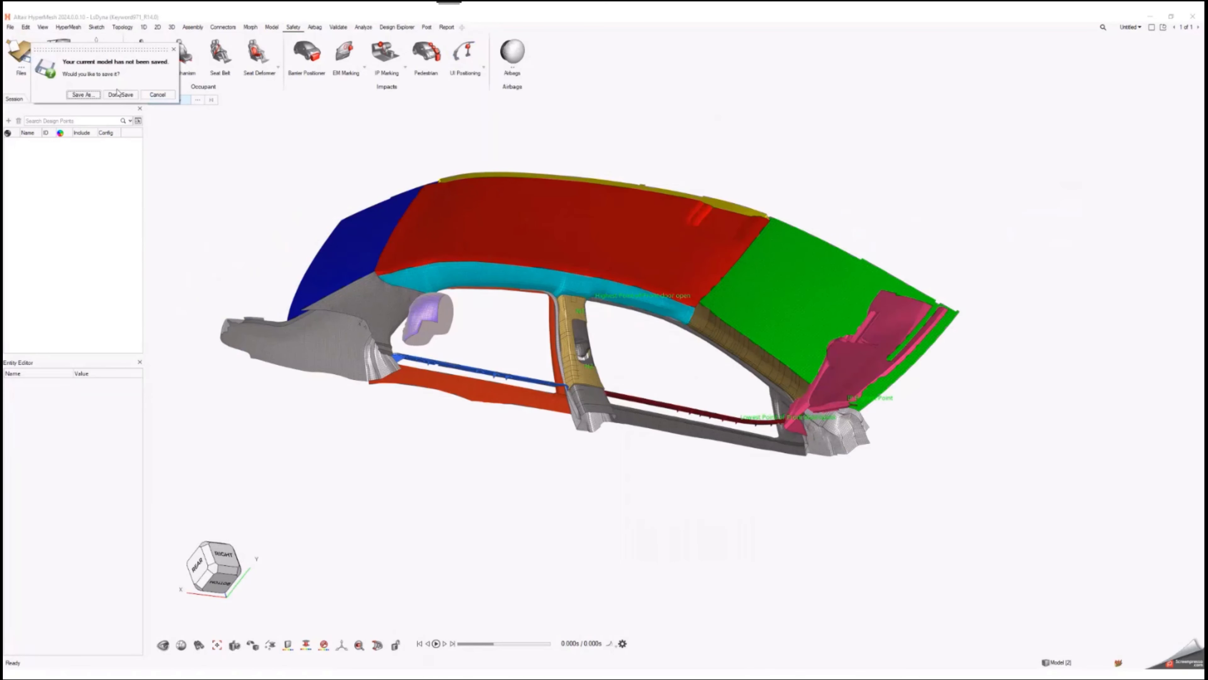
click(118, 94)
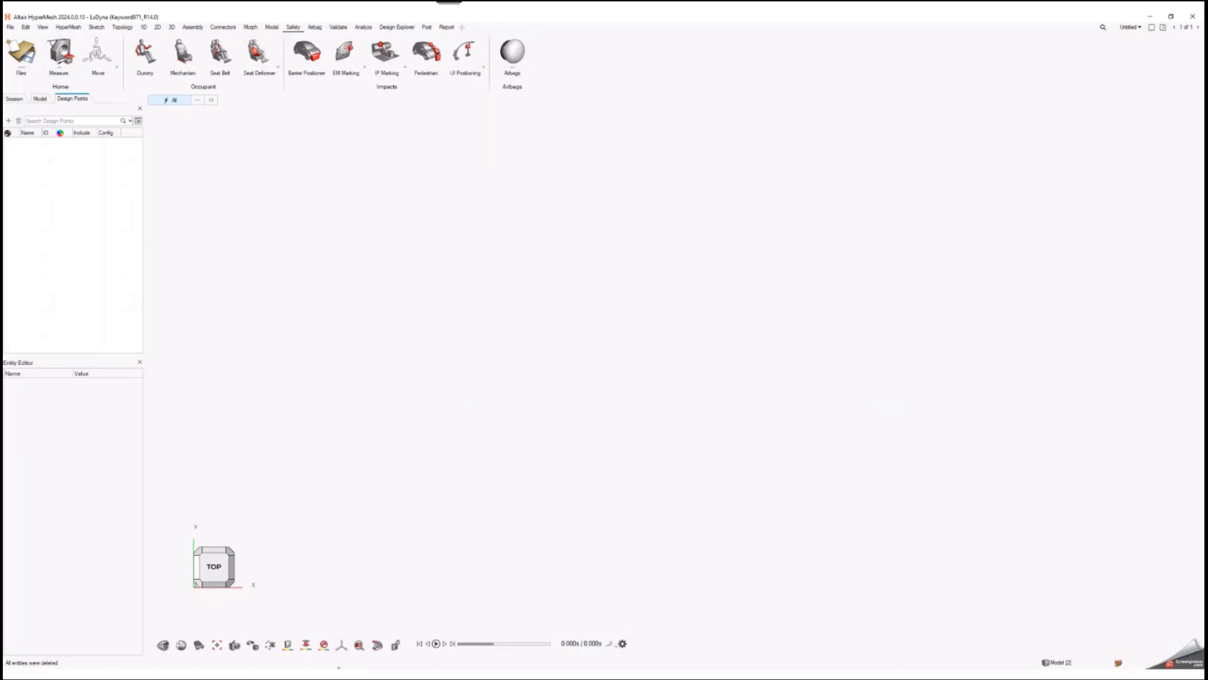
Load AP2_left.k from the AP2_left folder as a new LS-DYNA model with the default solver open options
mouse_move(219, 675)
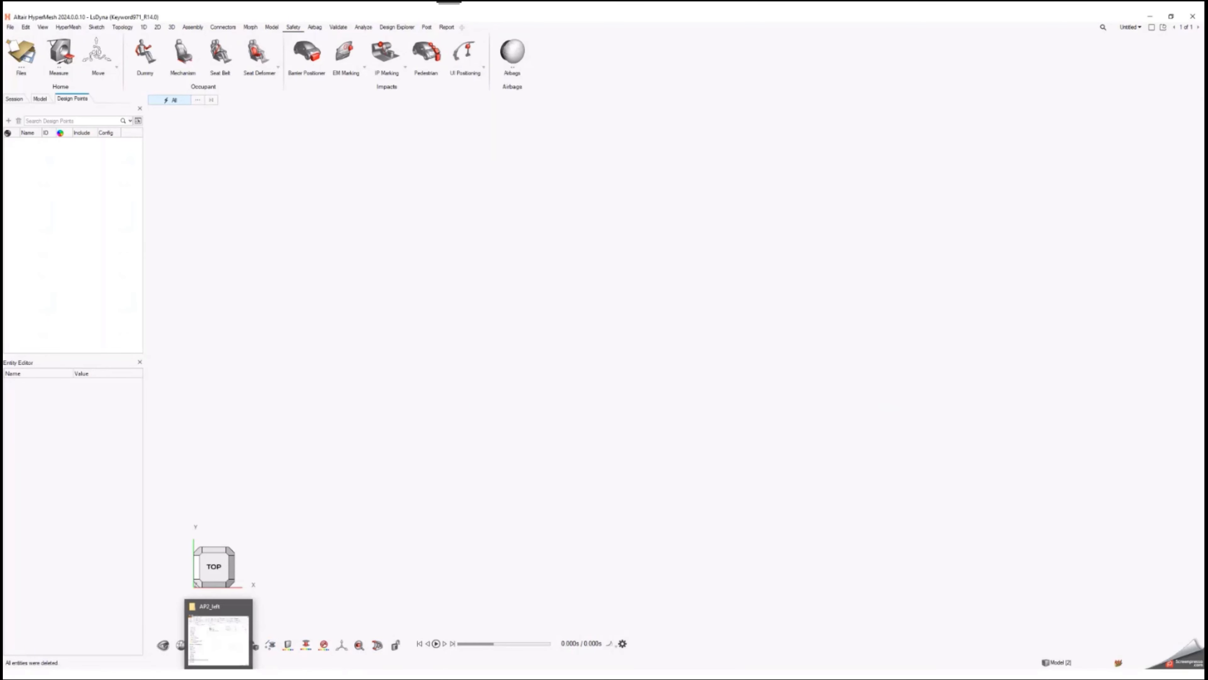
click(219, 635)
drag(801, 287, 410, 302)
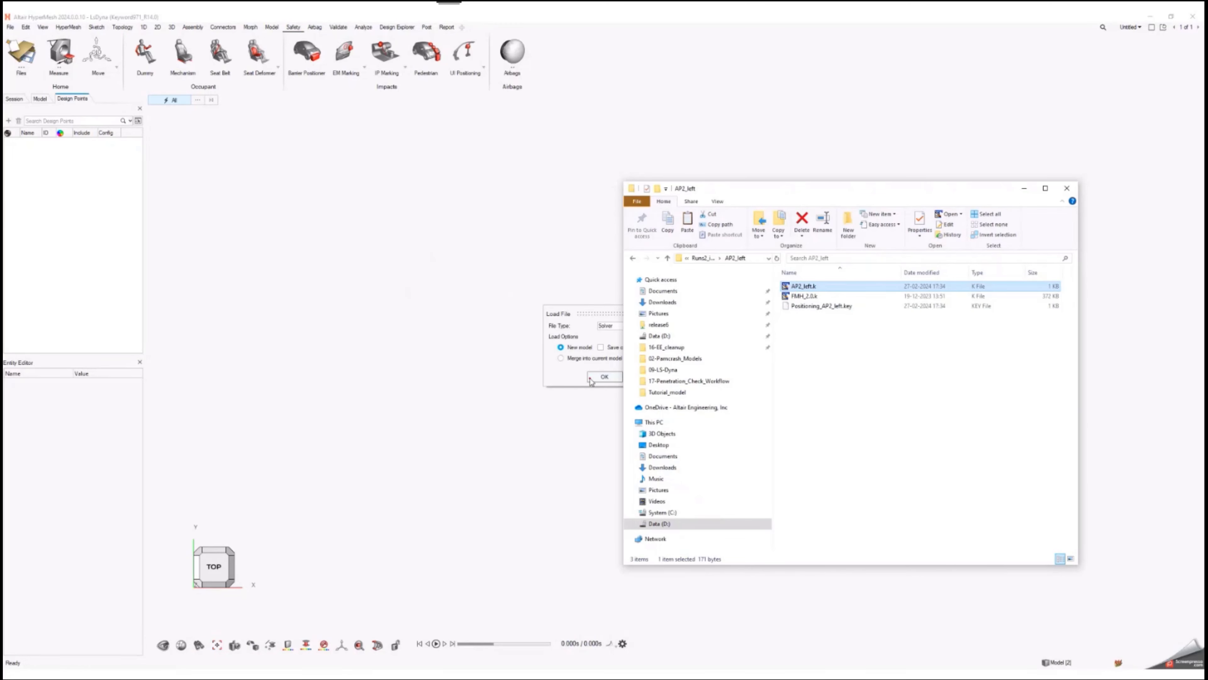
click(603, 377)
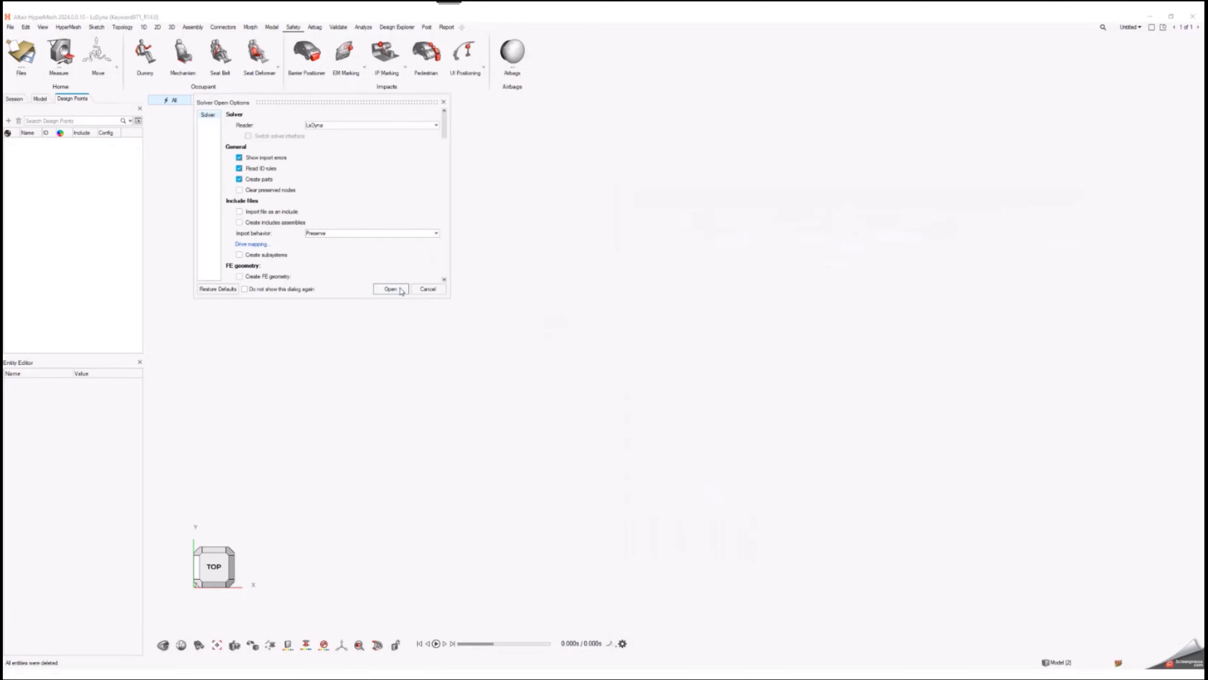
click(391, 289)
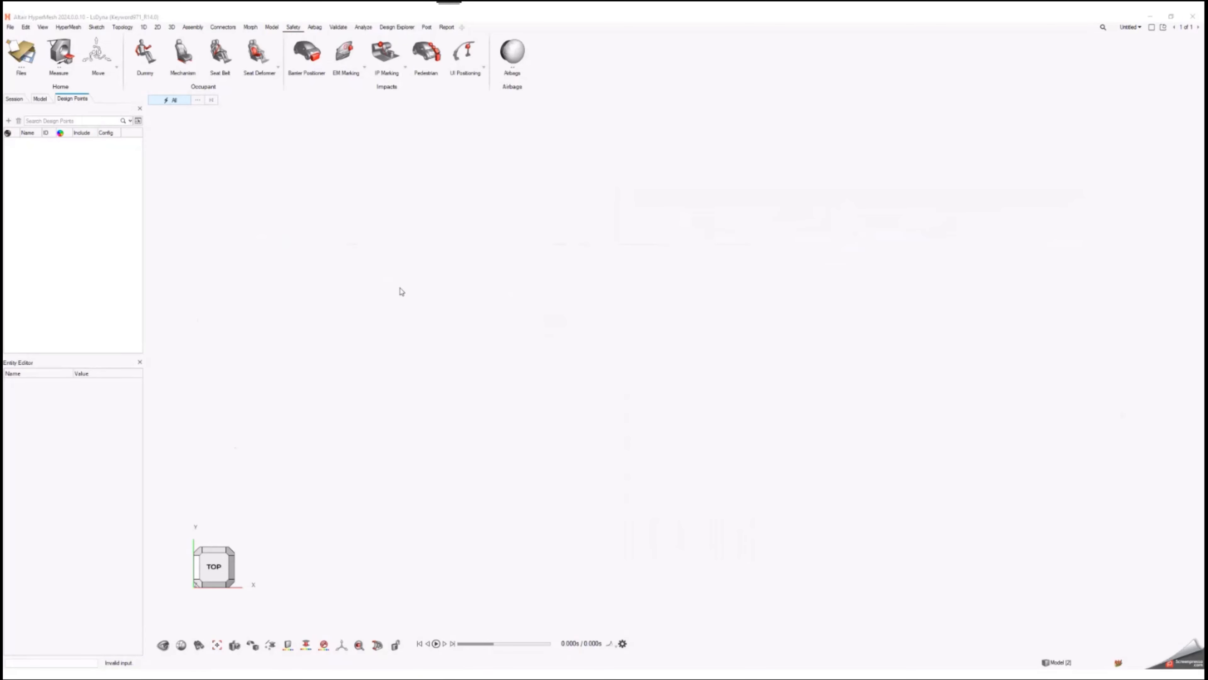
click(739, 415)
scroll(573, 391, down, 3)
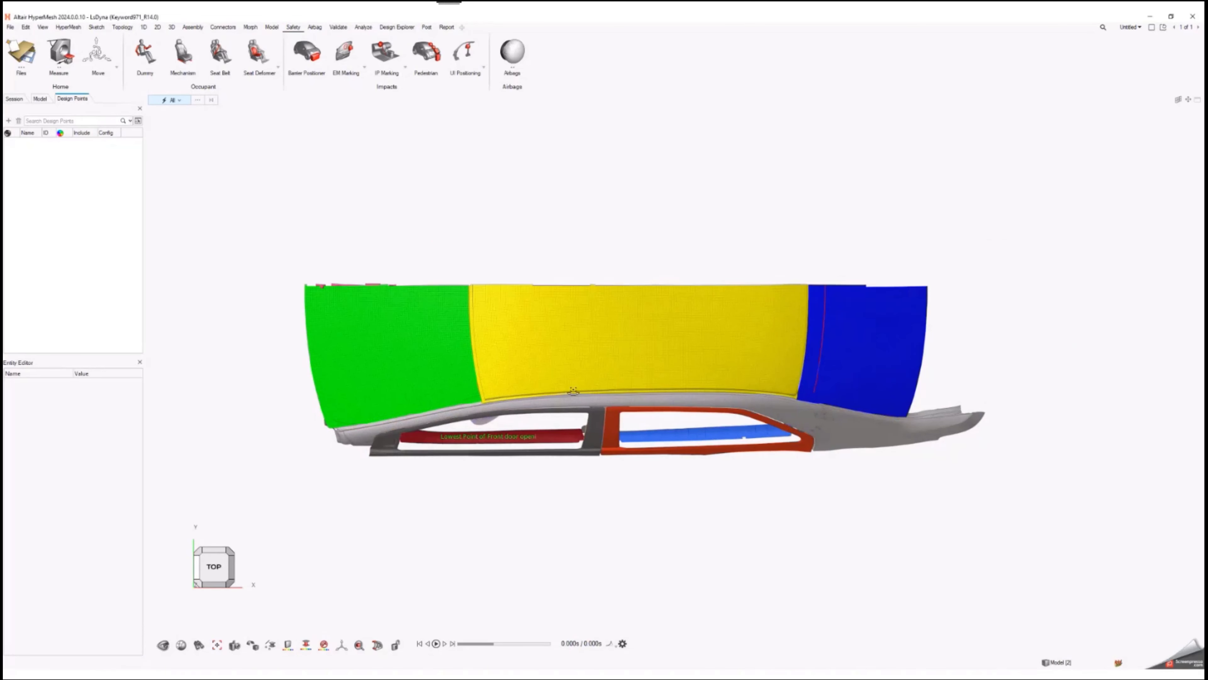